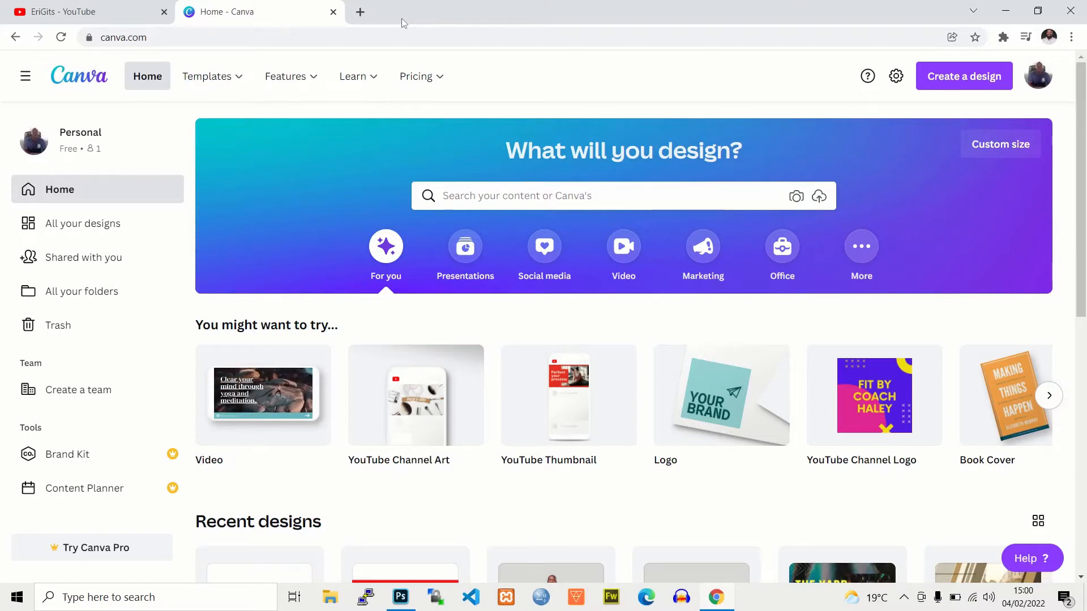
click(148, 39)
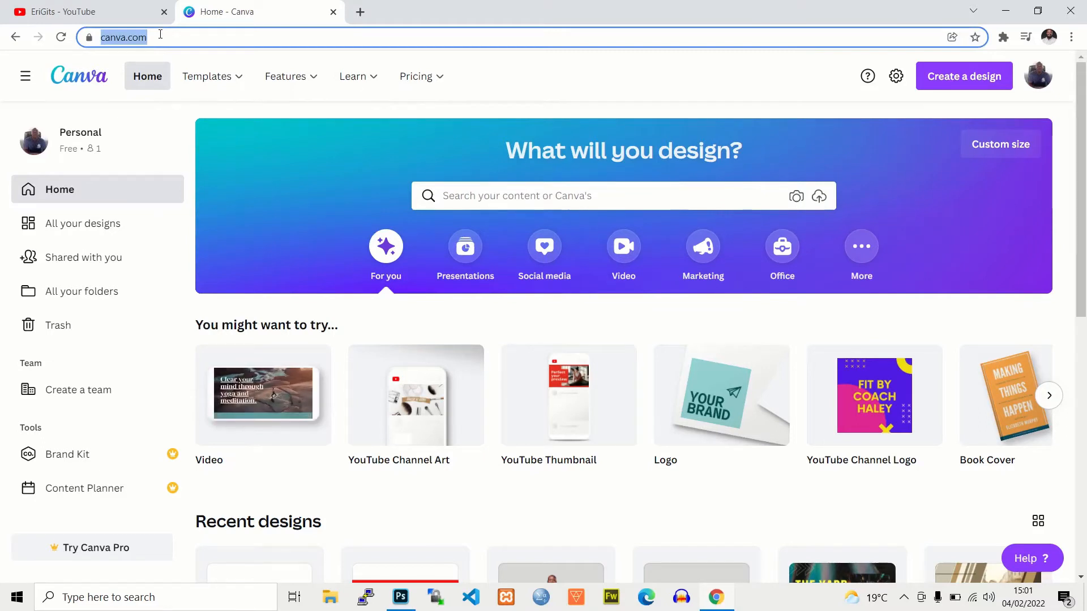
click(217, 33)
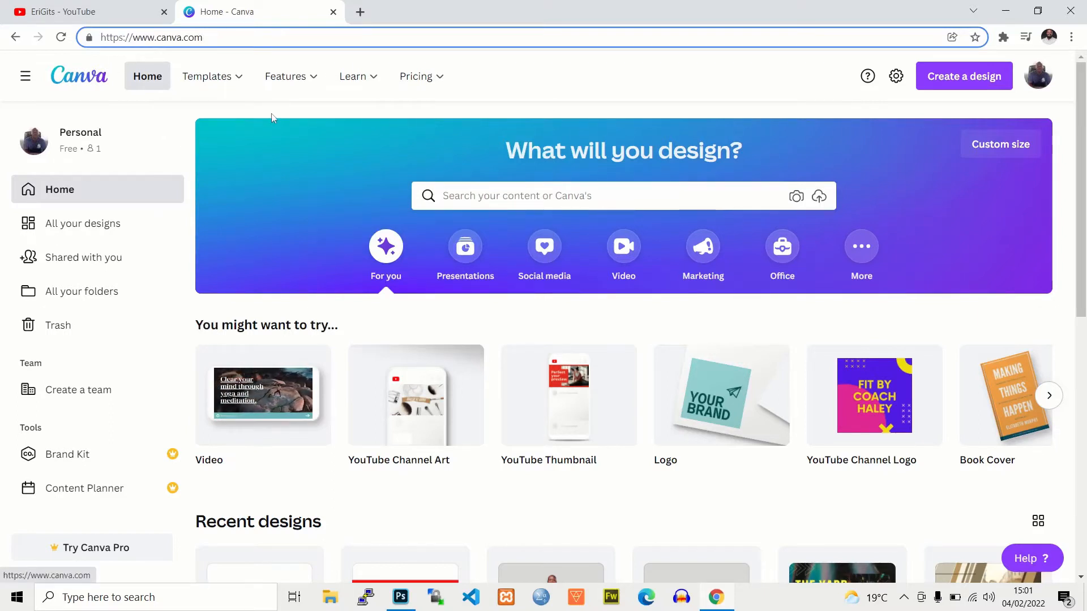
click(513, 68)
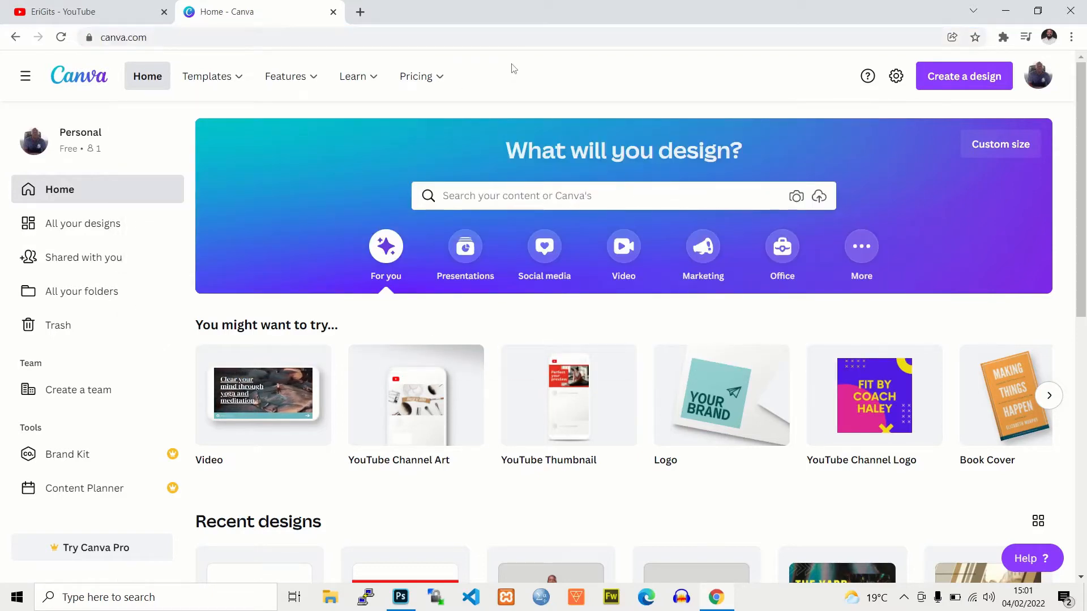
mouse_move(219, 77)
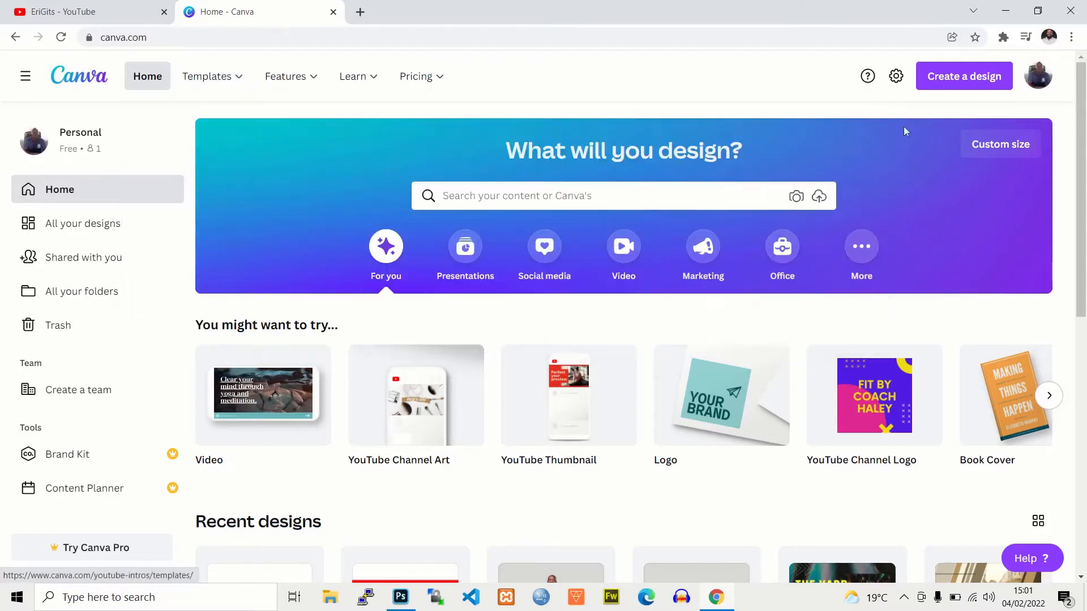
Look up "youtube channel" in the home page's template search and close the suggestions
click(487, 194)
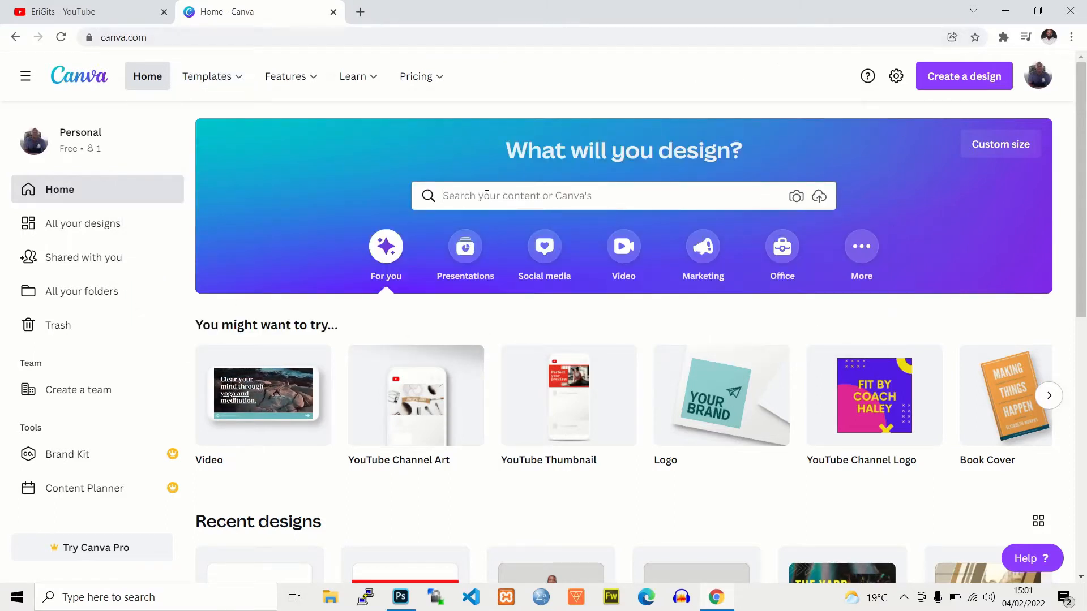
text(you)
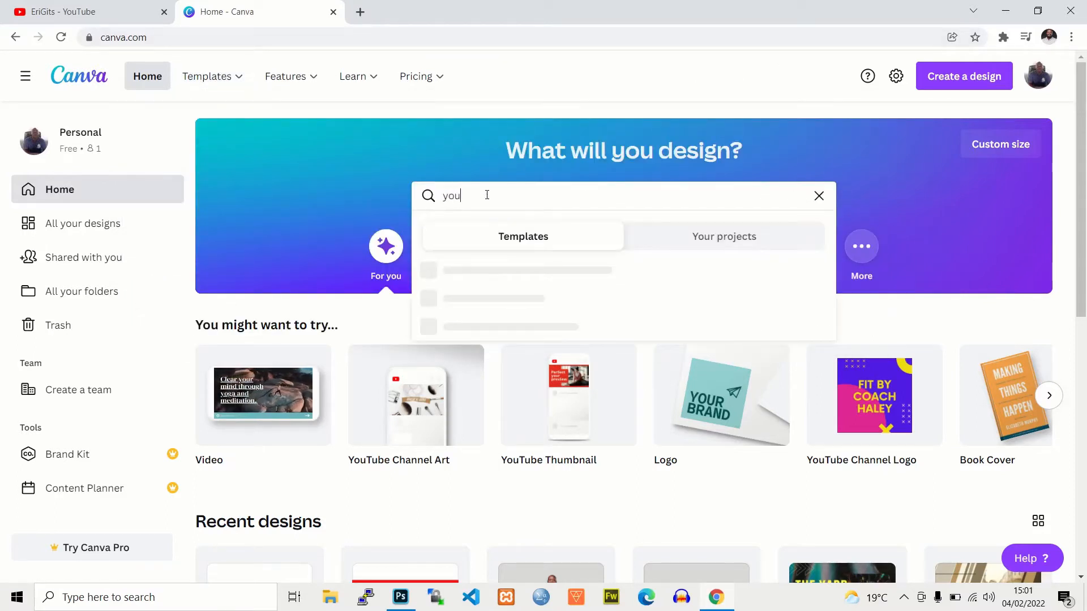
text(tu)
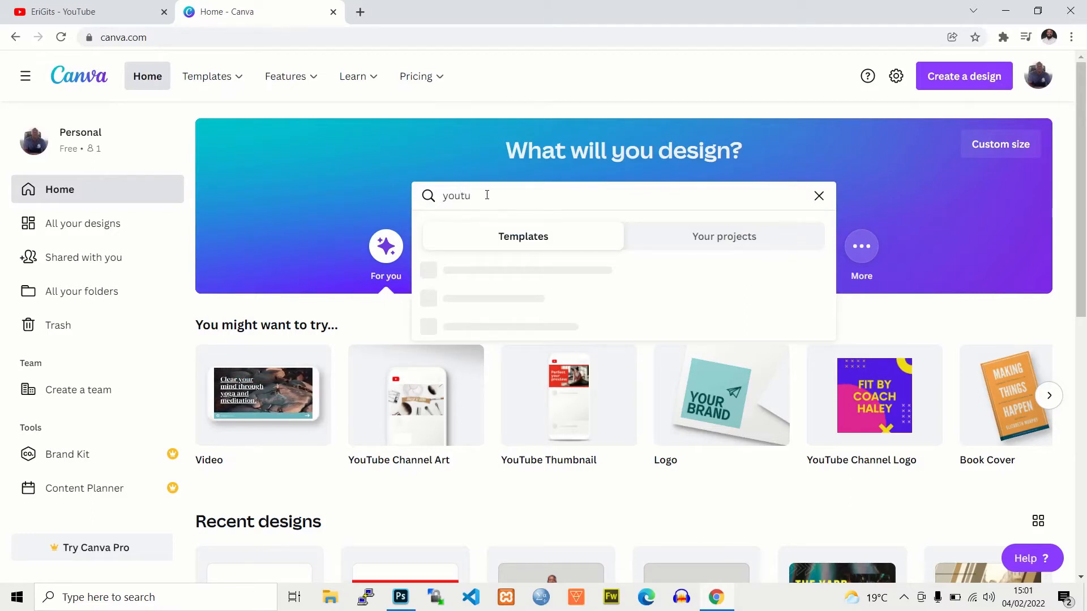
text(be)
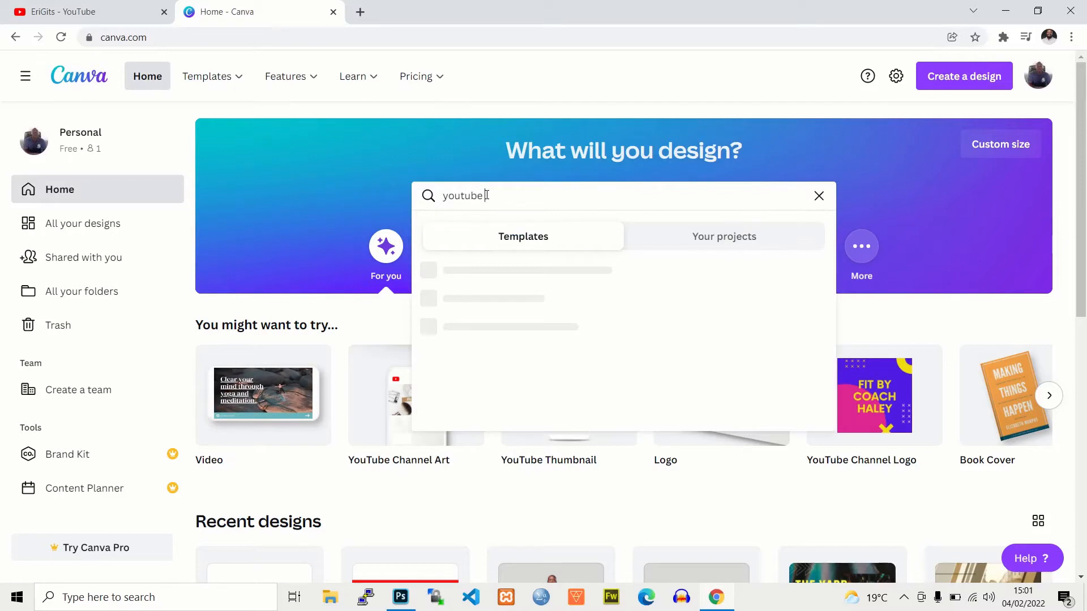
text( chab)
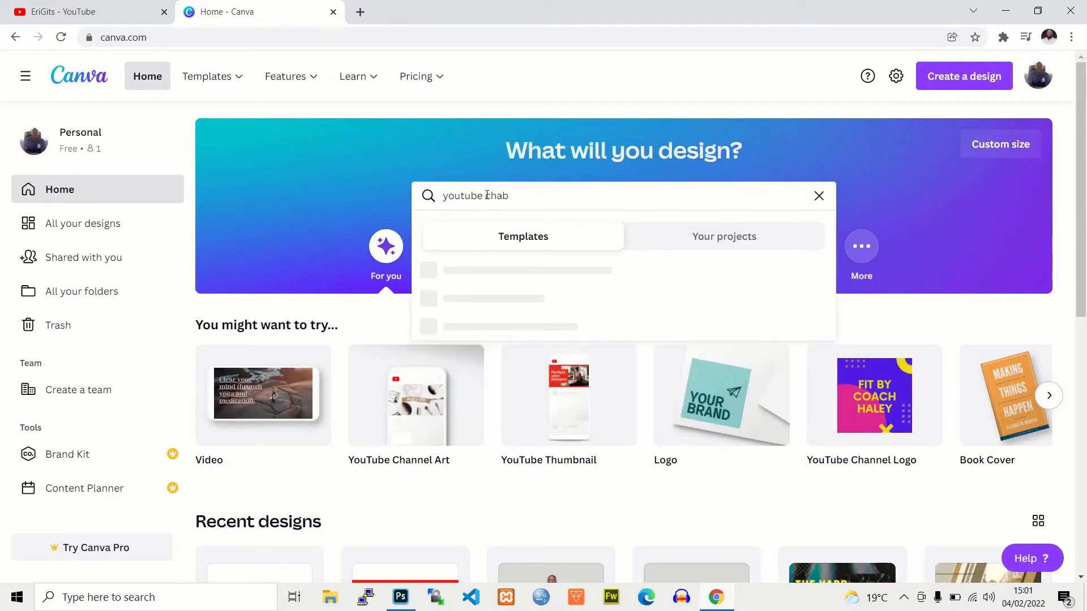
key(BackSpace)
text(nnel)
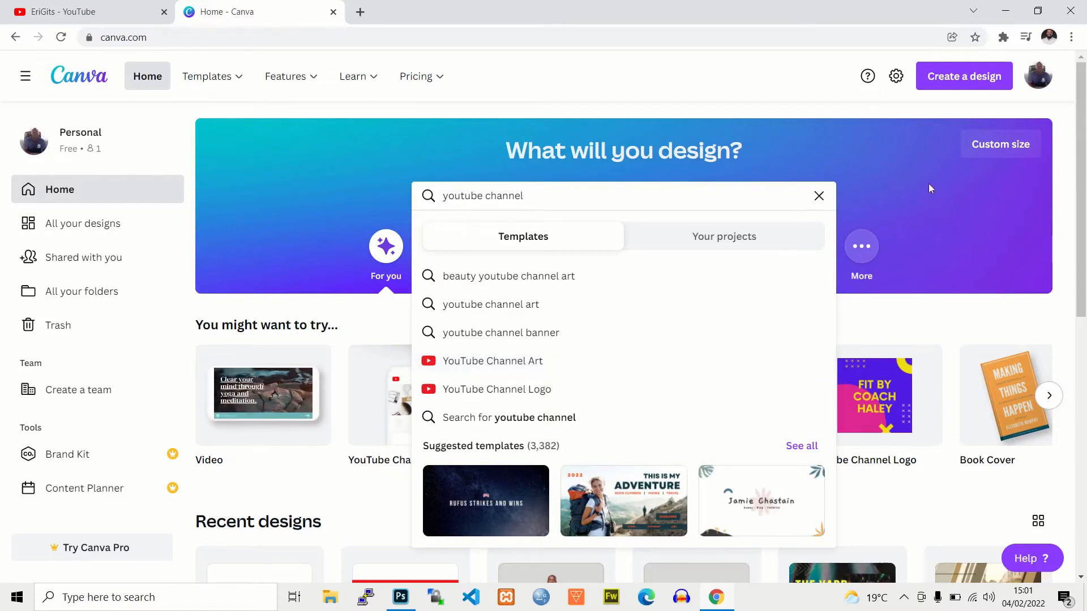
click(913, 189)
Open the YouTube Channel Art templates from the Social Media category and narrow the listing with one filter
scroll(1080, 216, down, 1)
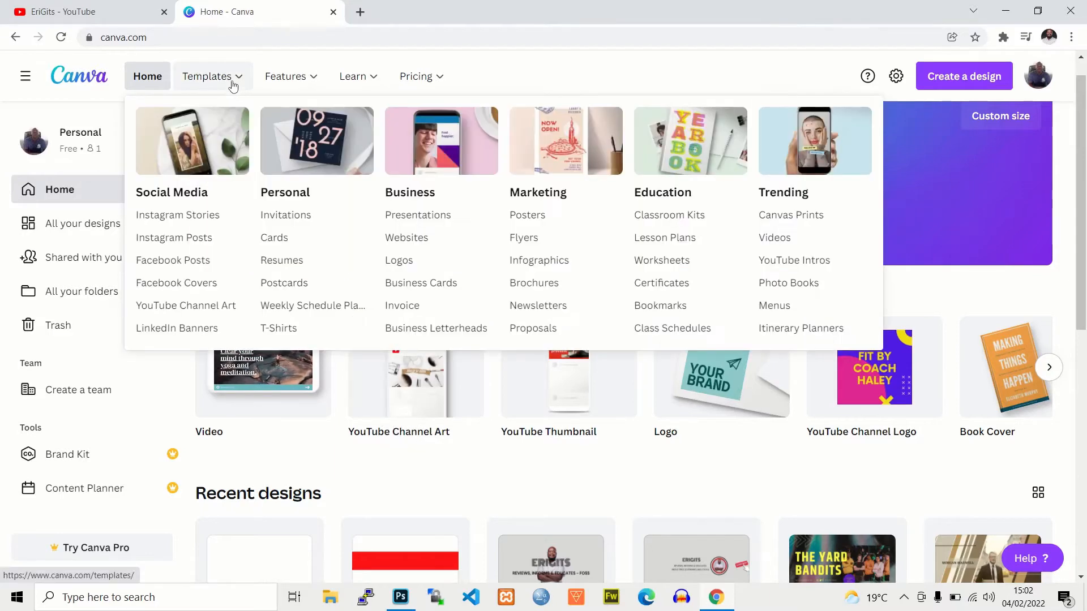
click(186, 310)
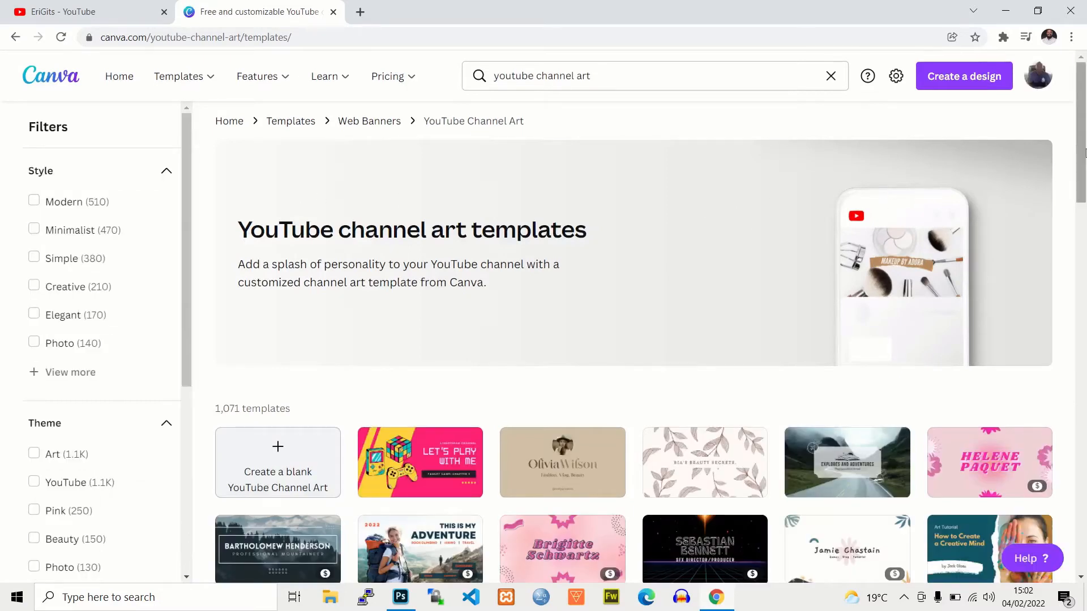
drag(1085, 153, 1085, 205)
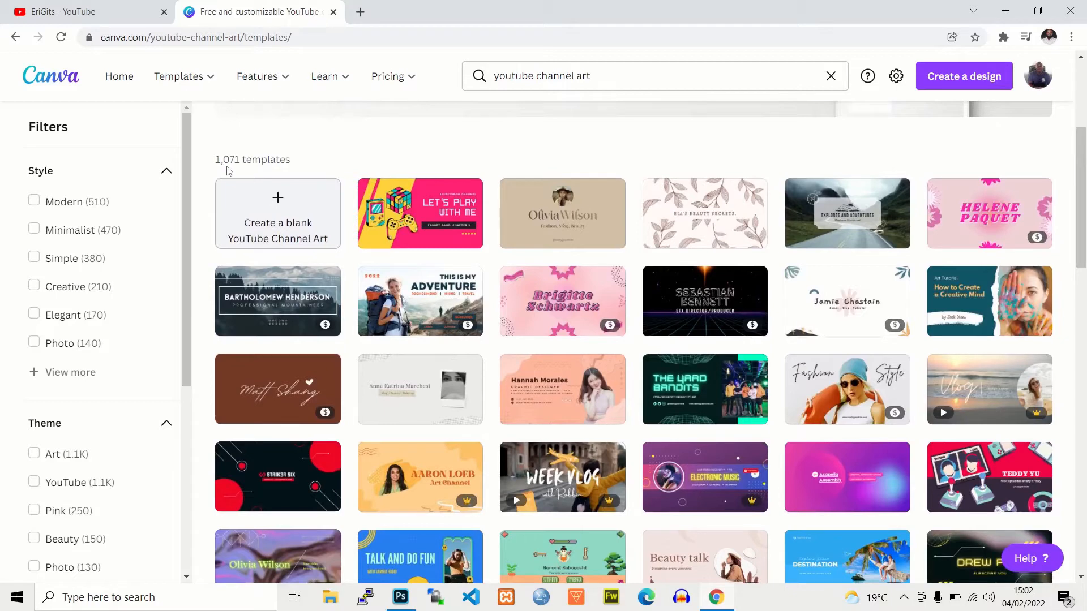
scroll(177, 193, down, 1)
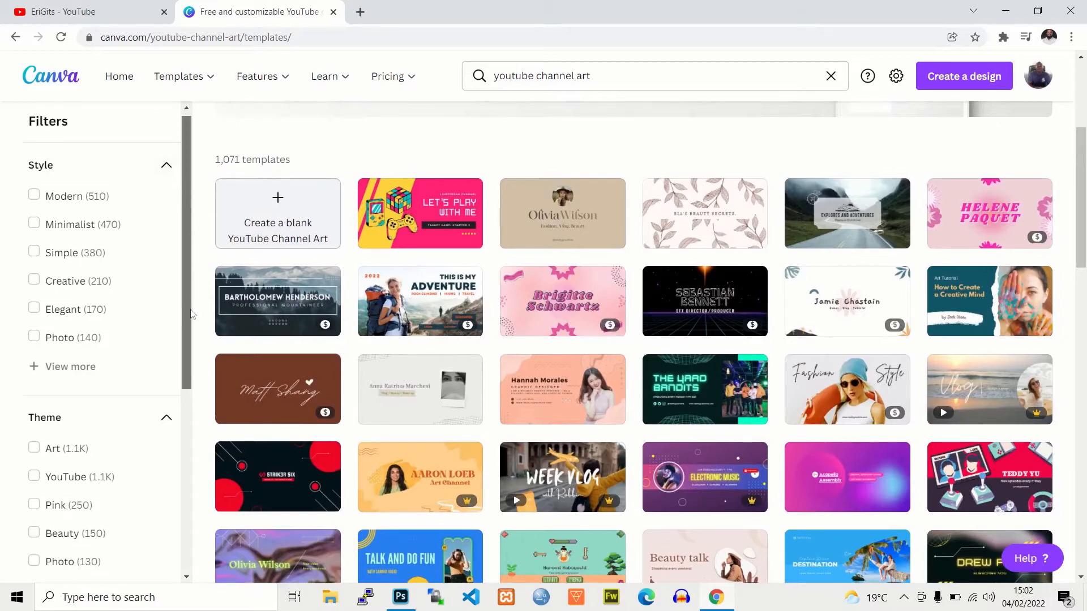
scroll(183, 323, down, 5)
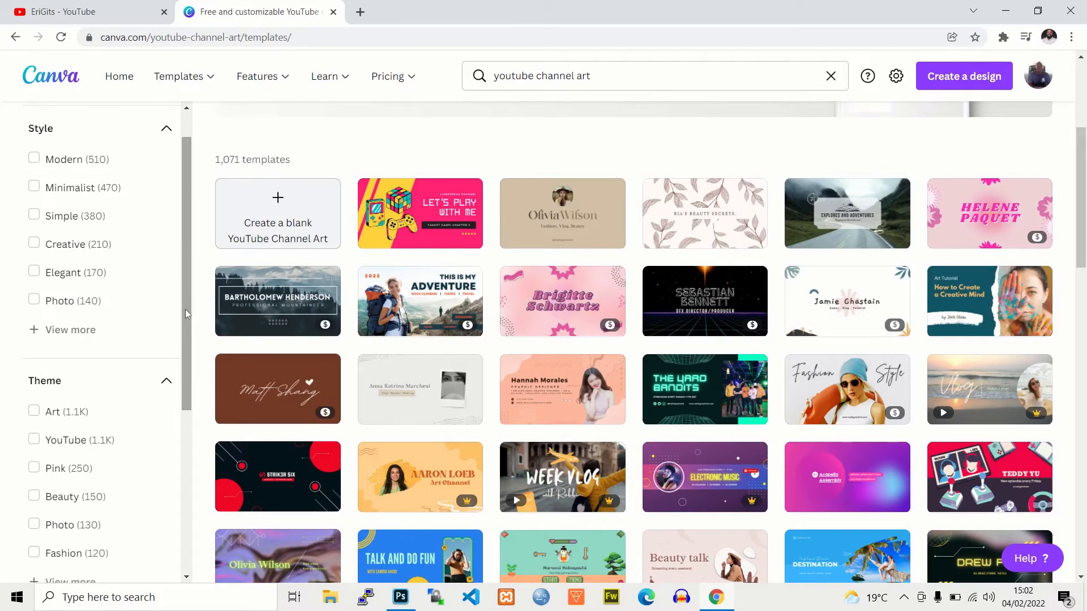
click(34, 382)
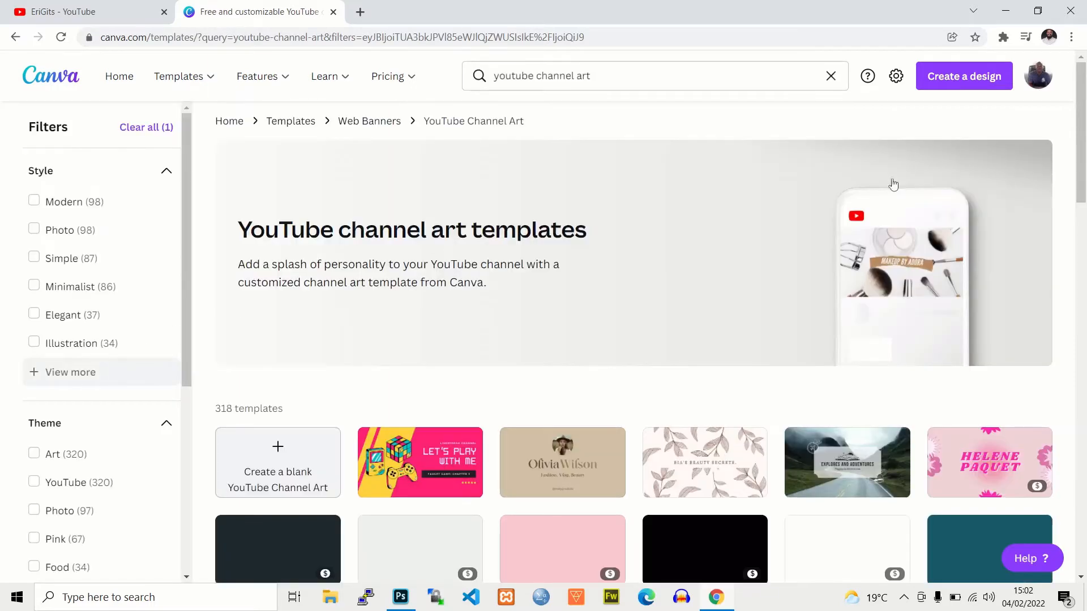
Create a blank YouTube Channel Art design and dismiss the template search tip
scroll(501, 204, down, 5)
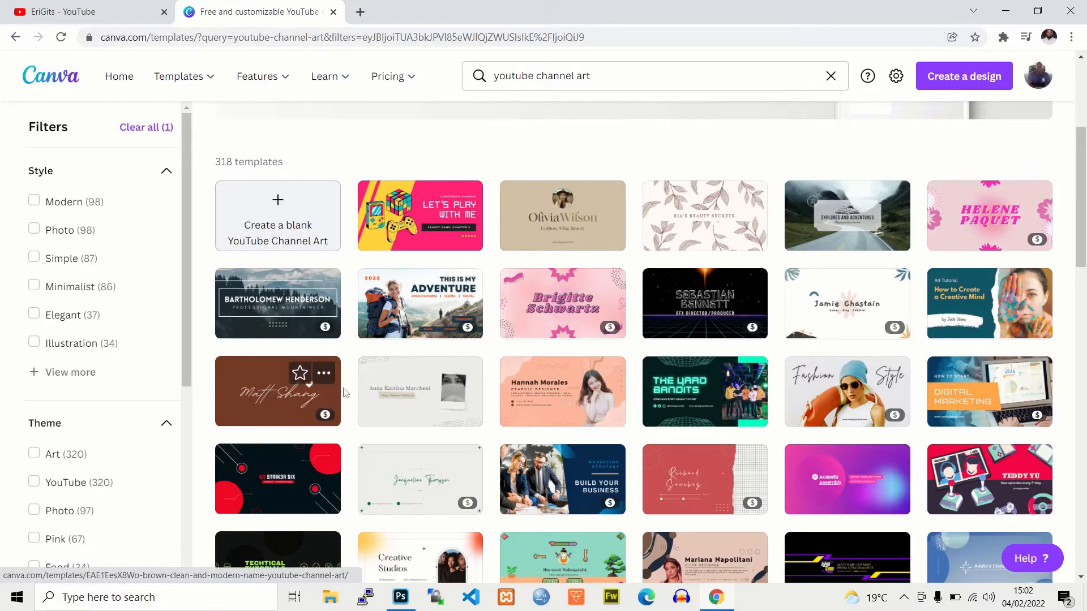
drag(1081, 179, 1084, 228)
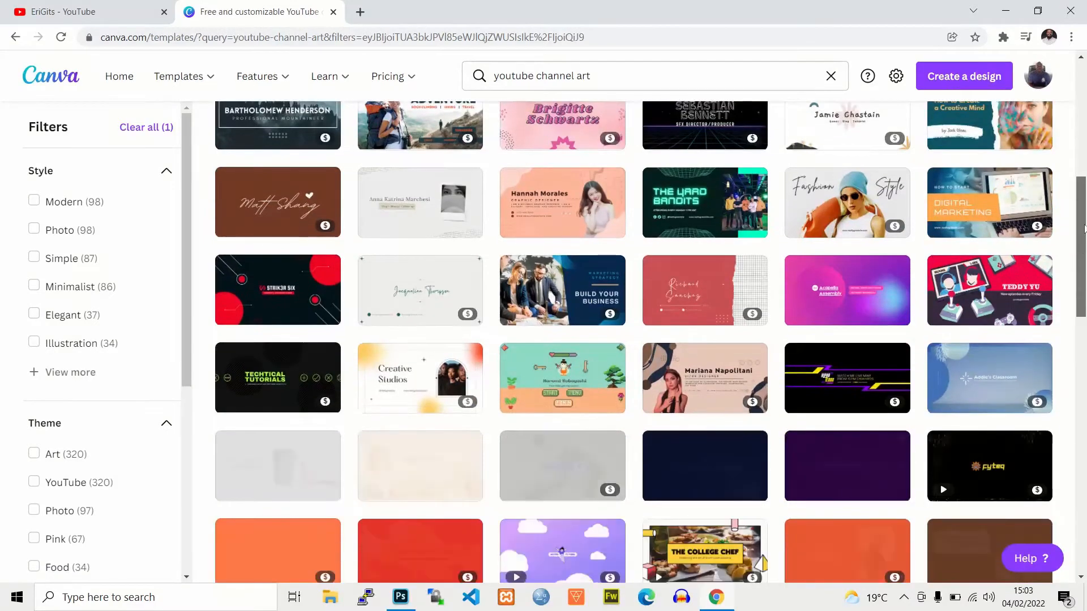
drag(1085, 183, 1082, 211)
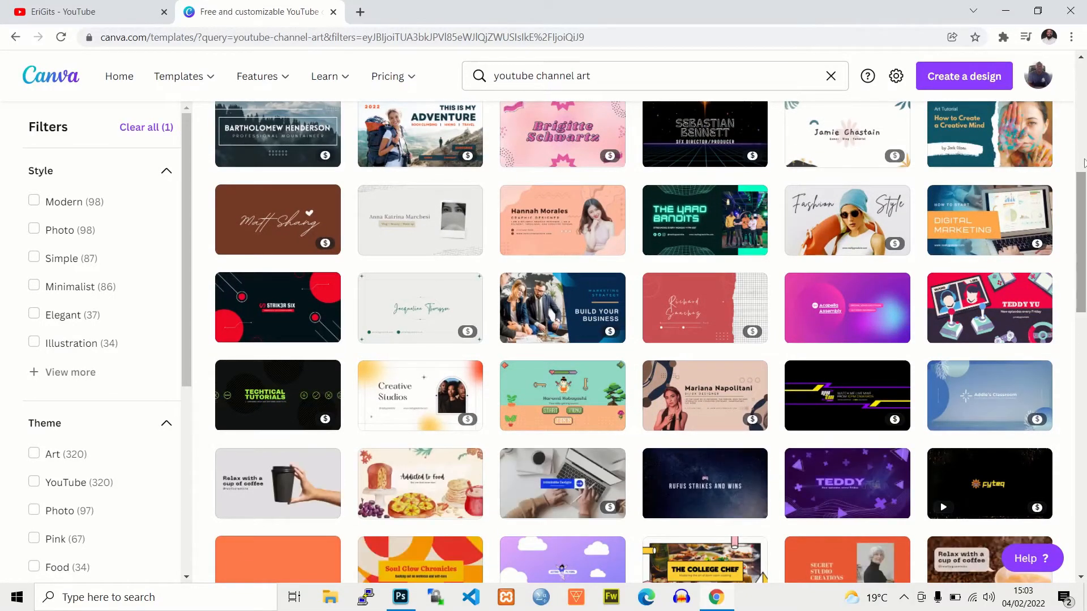
drag(1084, 163, 1082, 131)
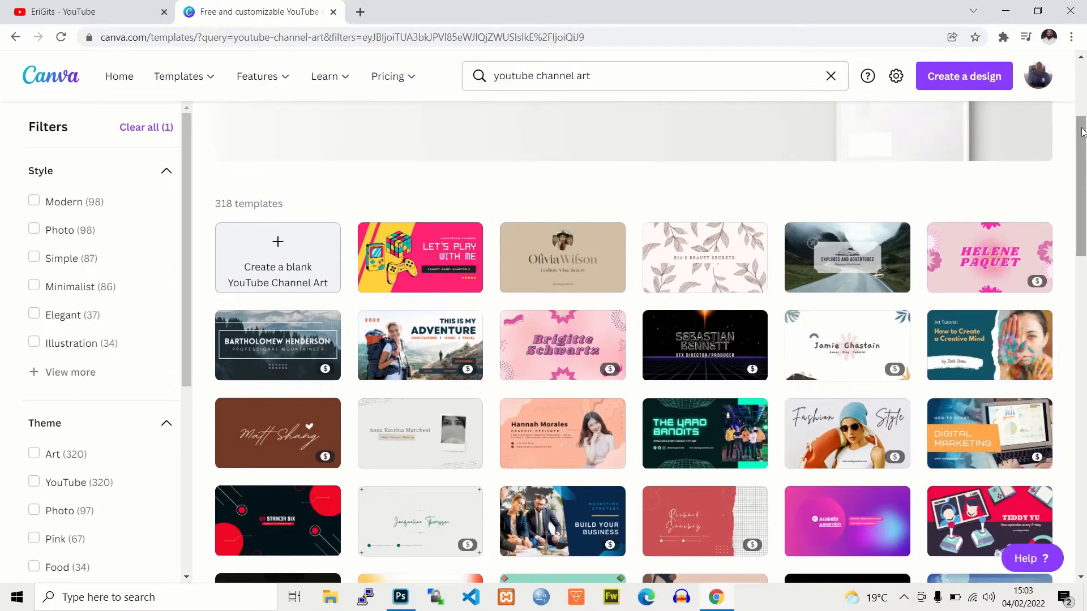
click(270, 276)
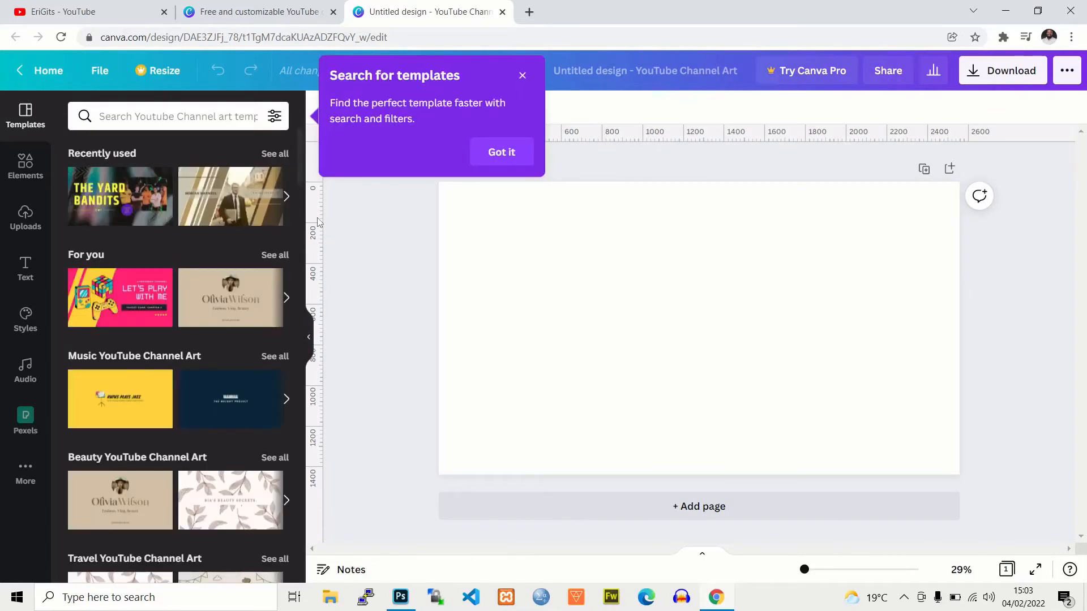
click(522, 74)
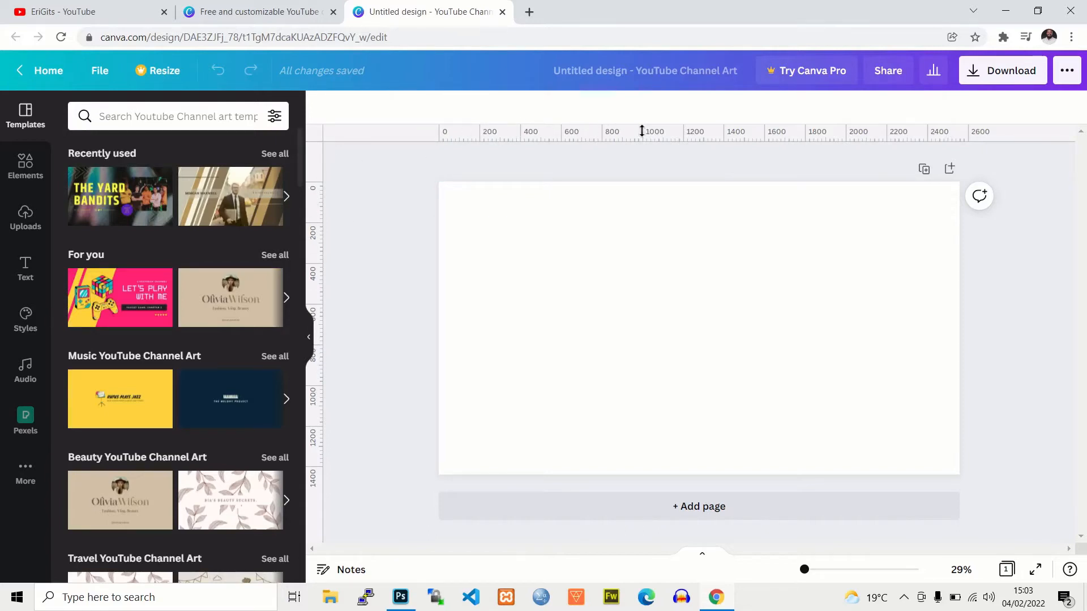
Hide the rulers and show them again
click(100, 72)
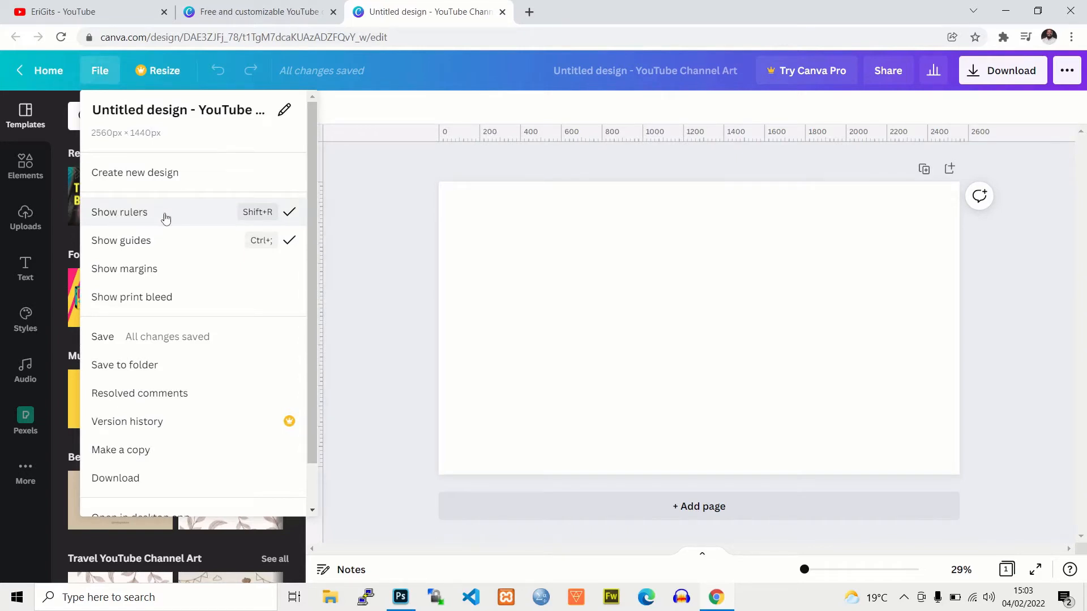
click(186, 221)
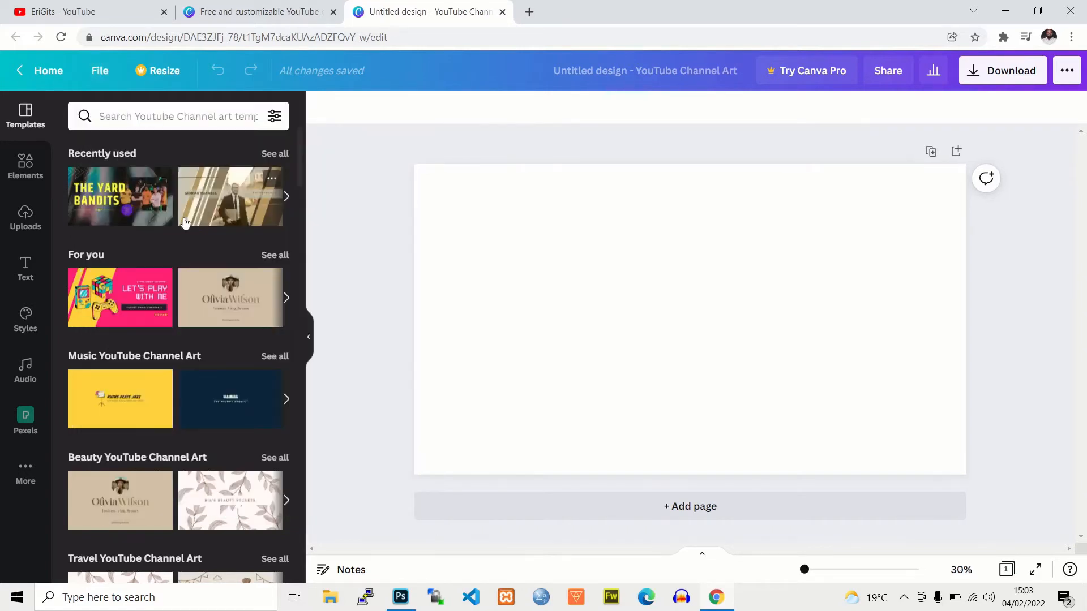
click(99, 71)
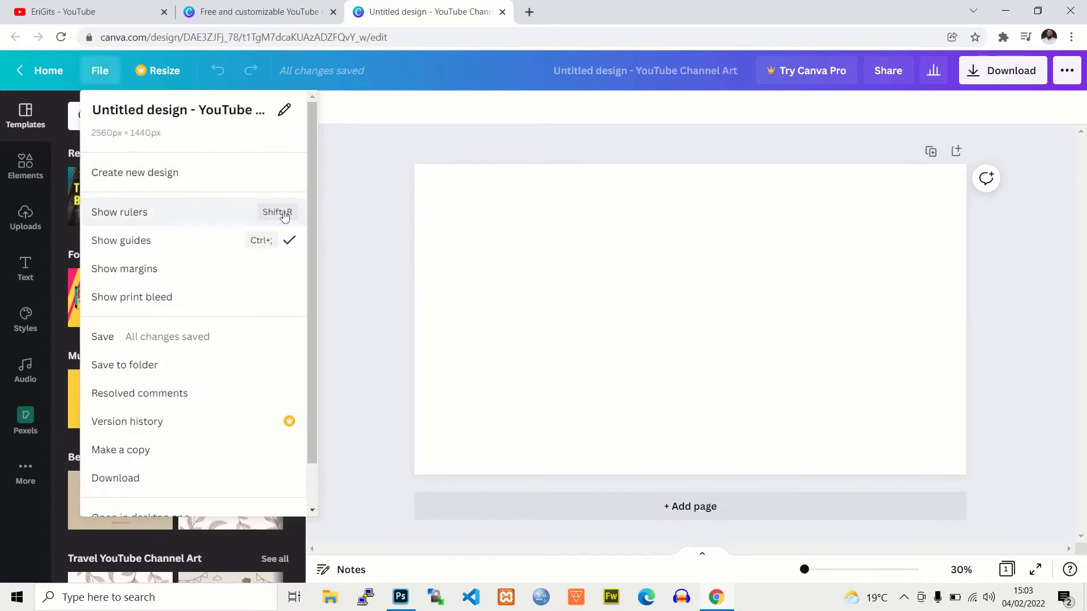
click(158, 214)
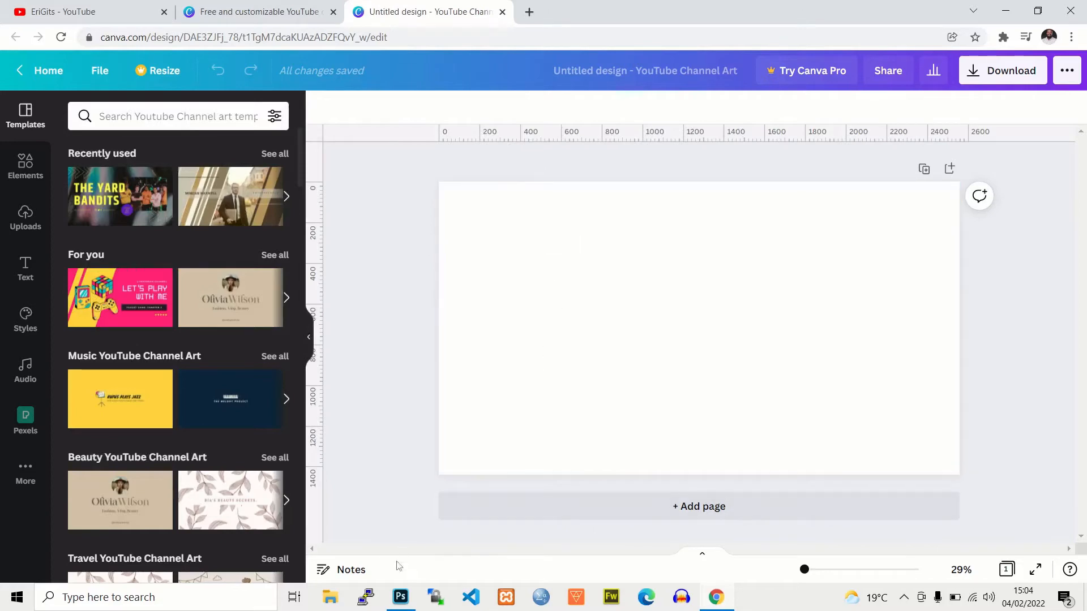
Switch to Photoshop to examine the banner size areas in utube channel.psd, and return to the Canva design
click(397, 602)
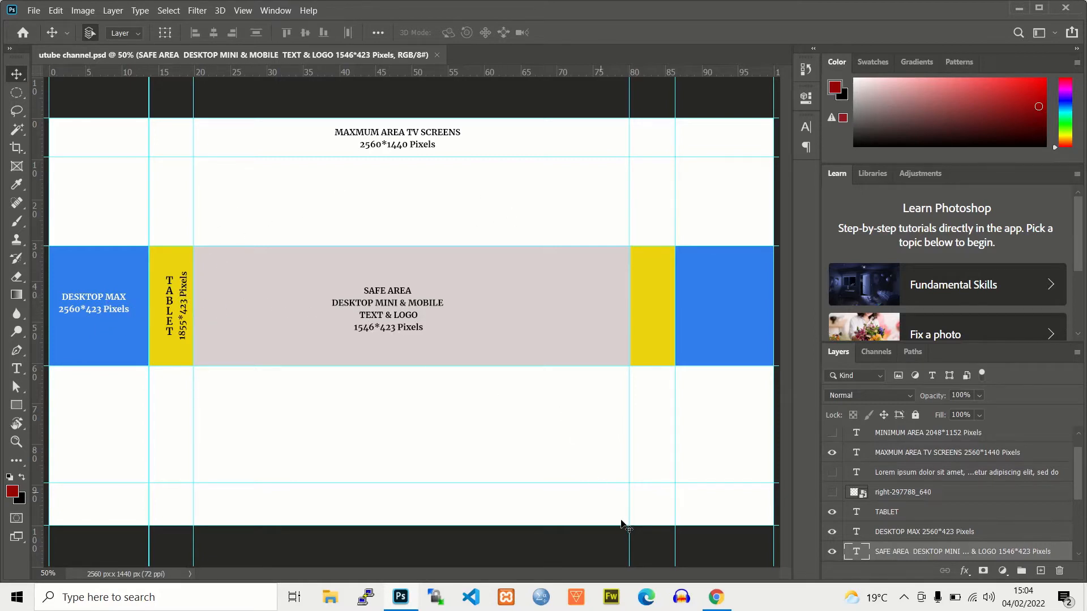
mouse_move(716, 595)
click(730, 529)
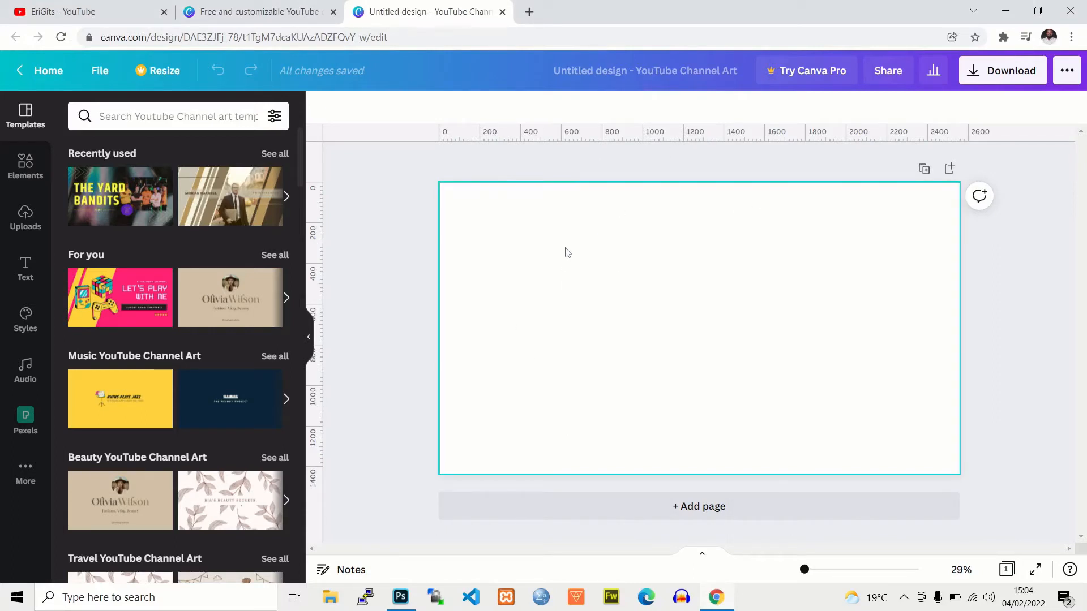
Add a square shape from the recently used elements to the blank page
click(22, 179)
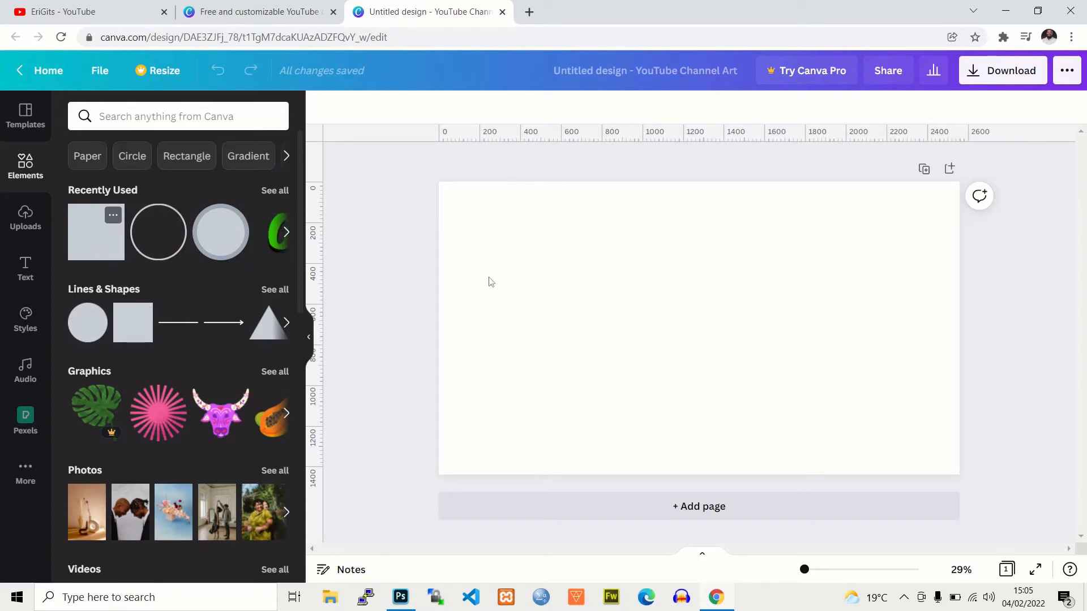
click(82, 239)
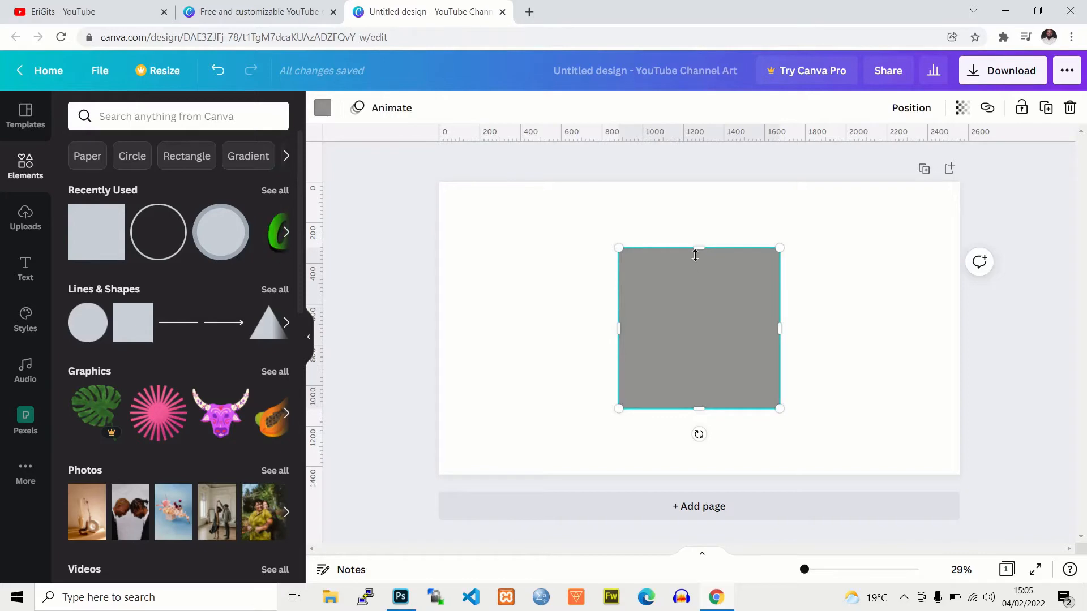
Check the desktop, tablet and safe area dimensions in the Photoshop layout again and return to Canva
click(411, 596)
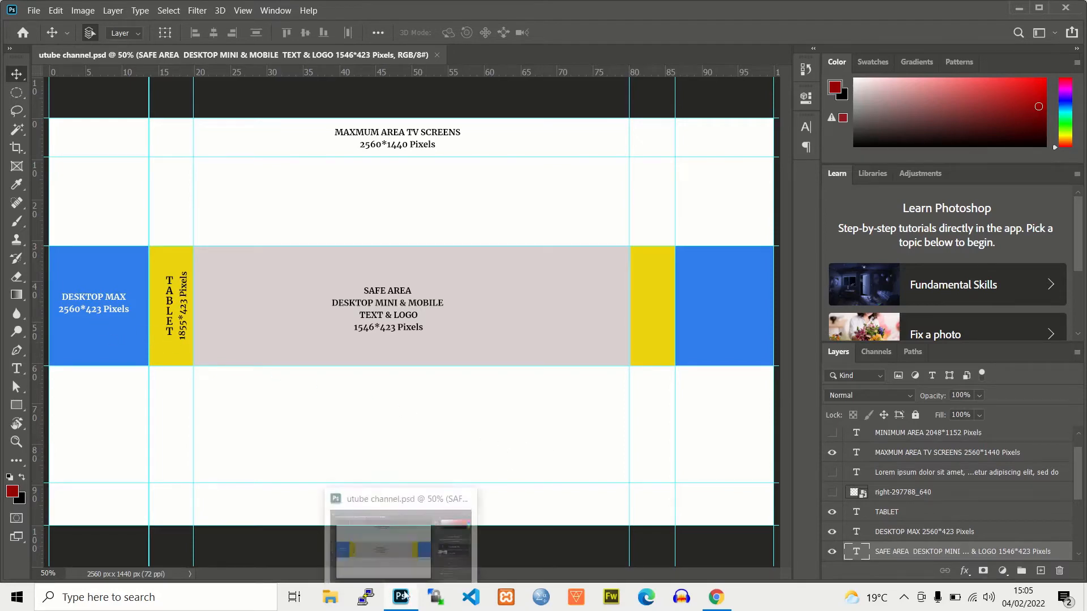
click(401, 599)
click(401, 598)
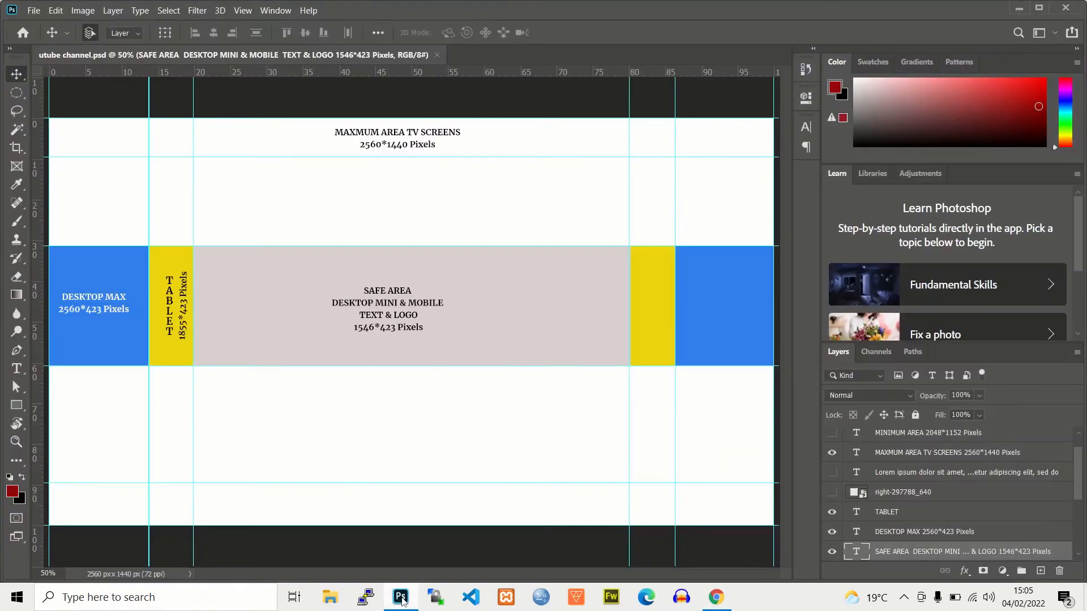
click(716, 598)
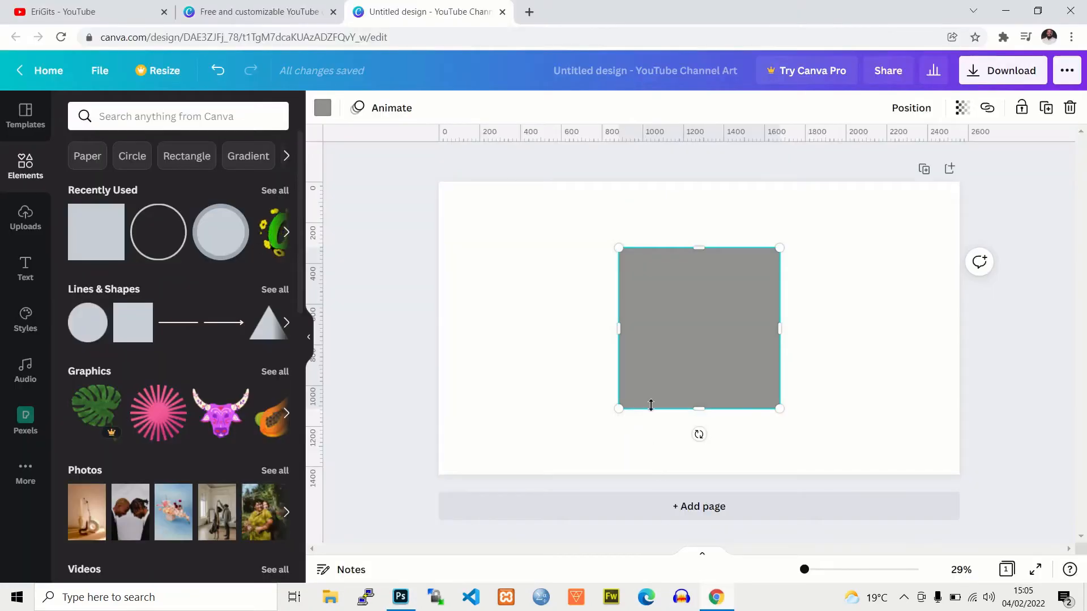
Stretch the grey square into a band 2,560 px wide and about 420 px high, and centre it on the page
drag(618, 328, 438, 326)
drag(780, 328, 960, 327)
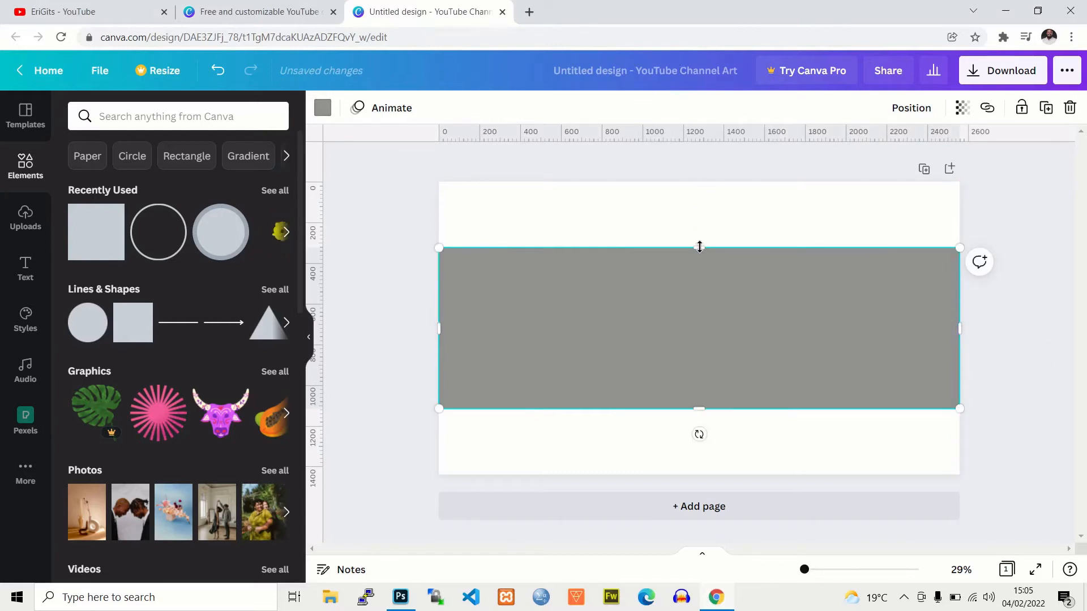
drag(694, 247, 715, 285)
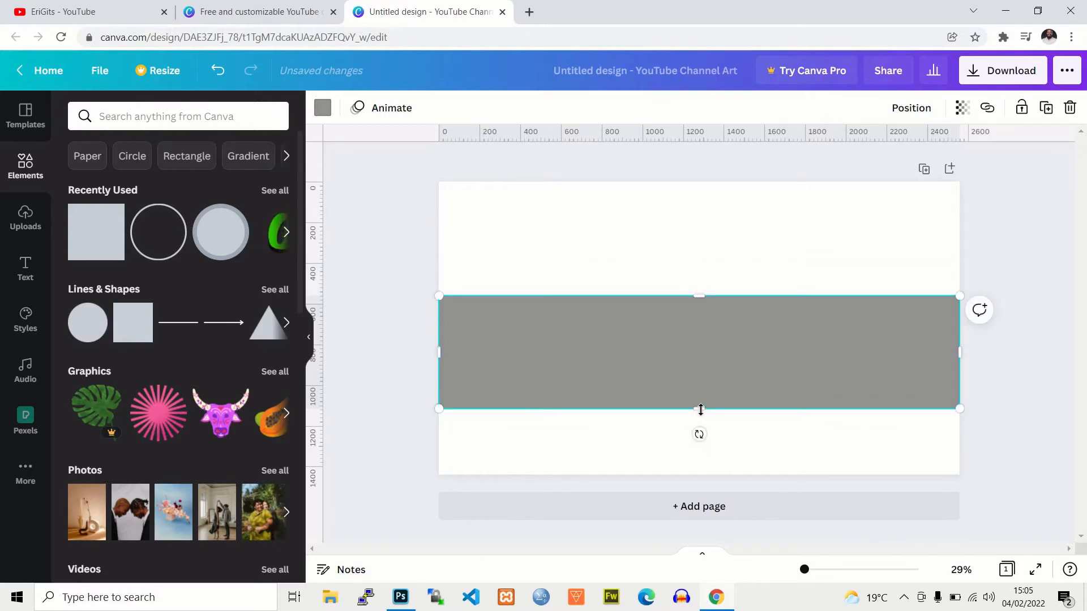
drag(700, 410, 700, 383)
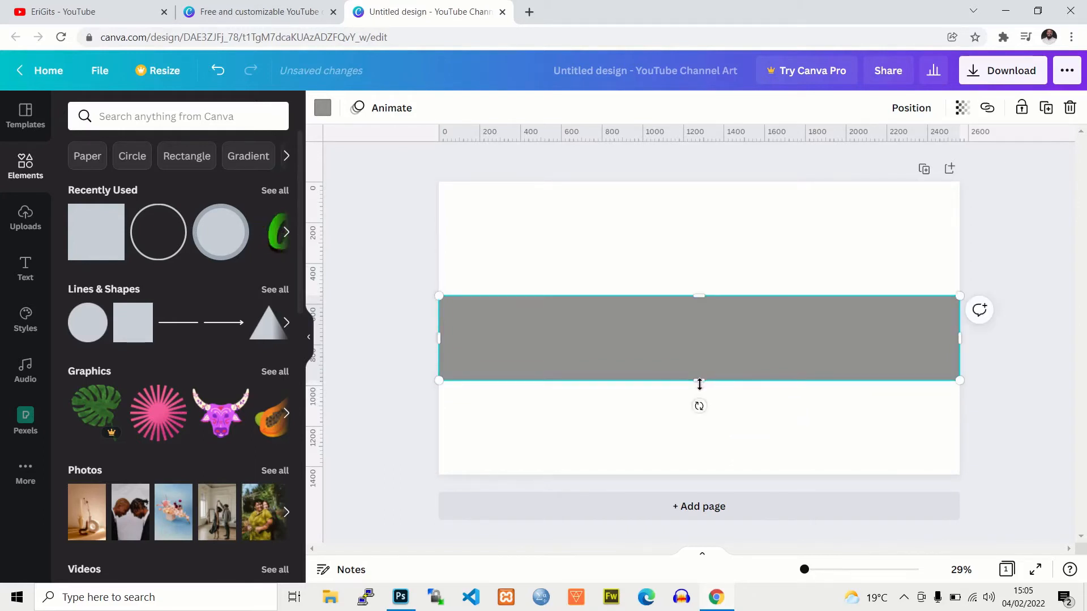
drag(703, 380, 701, 380)
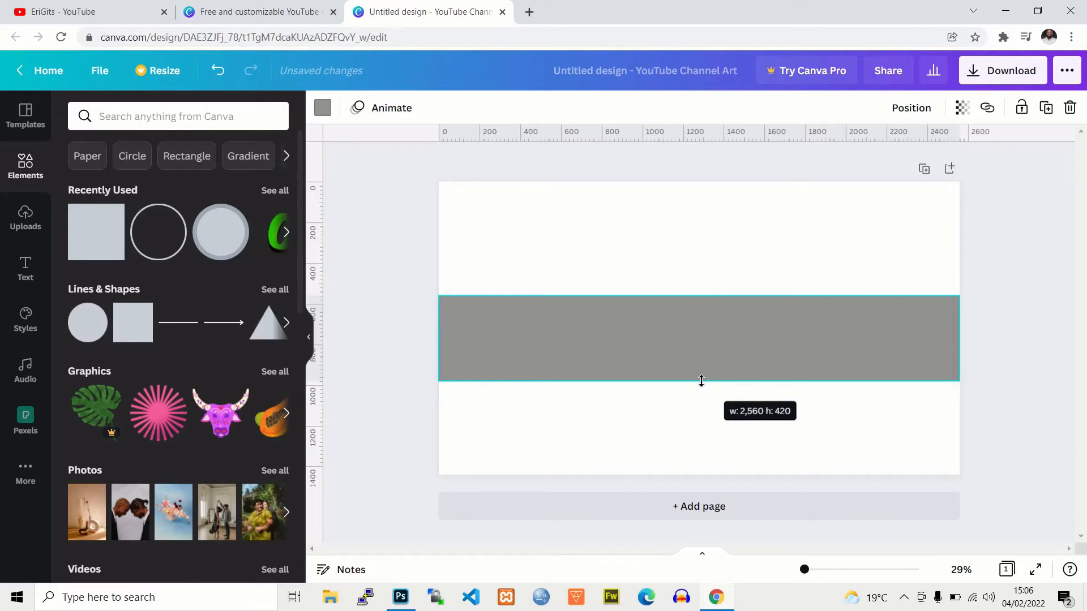
drag(701, 381, 702, 381)
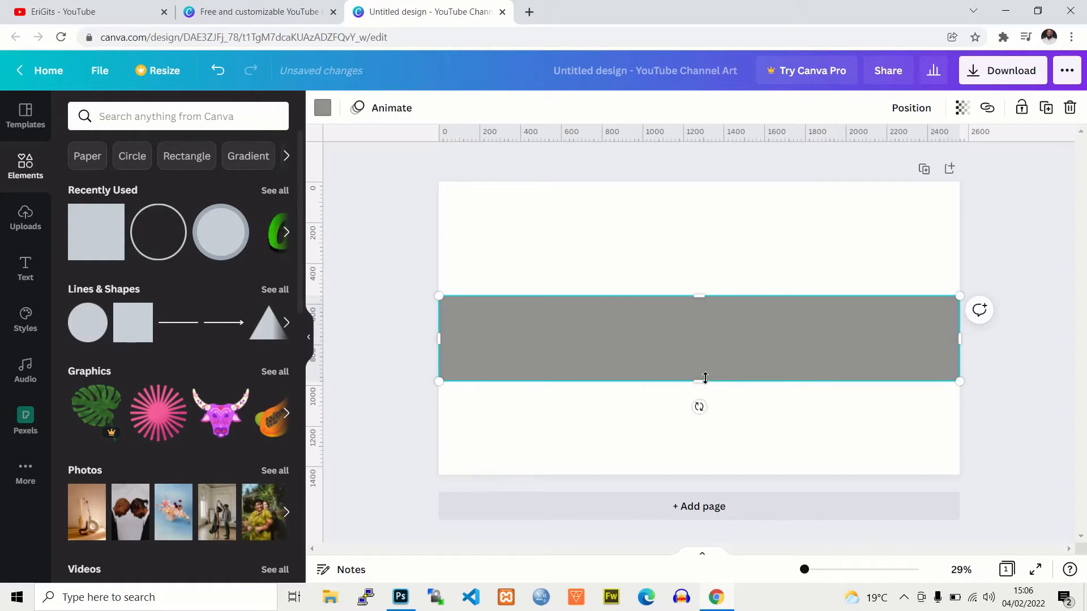
drag(702, 383, 702, 383)
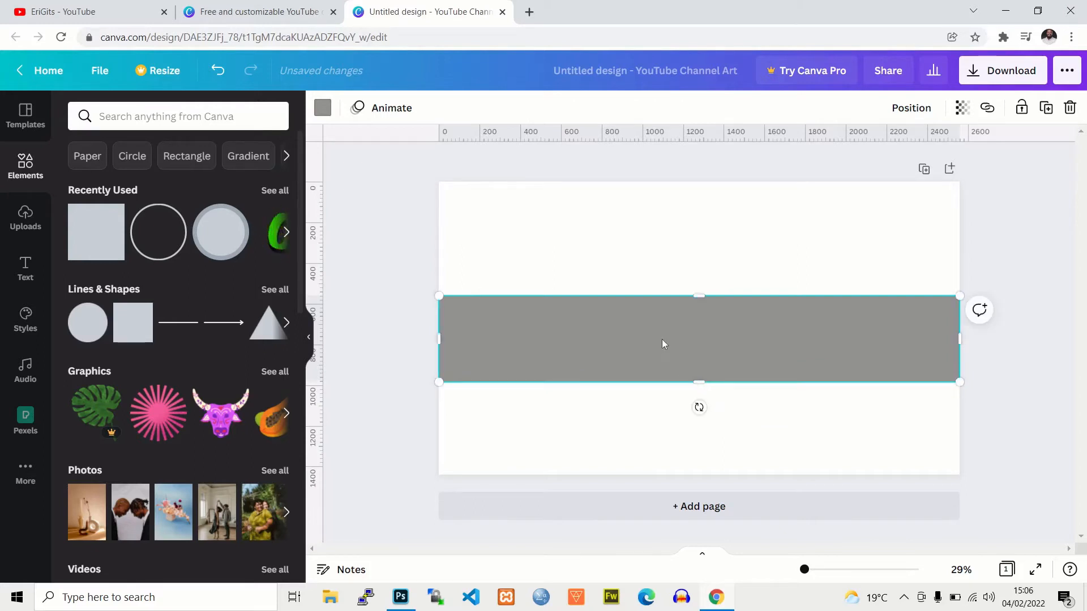
drag(663, 339, 662, 332)
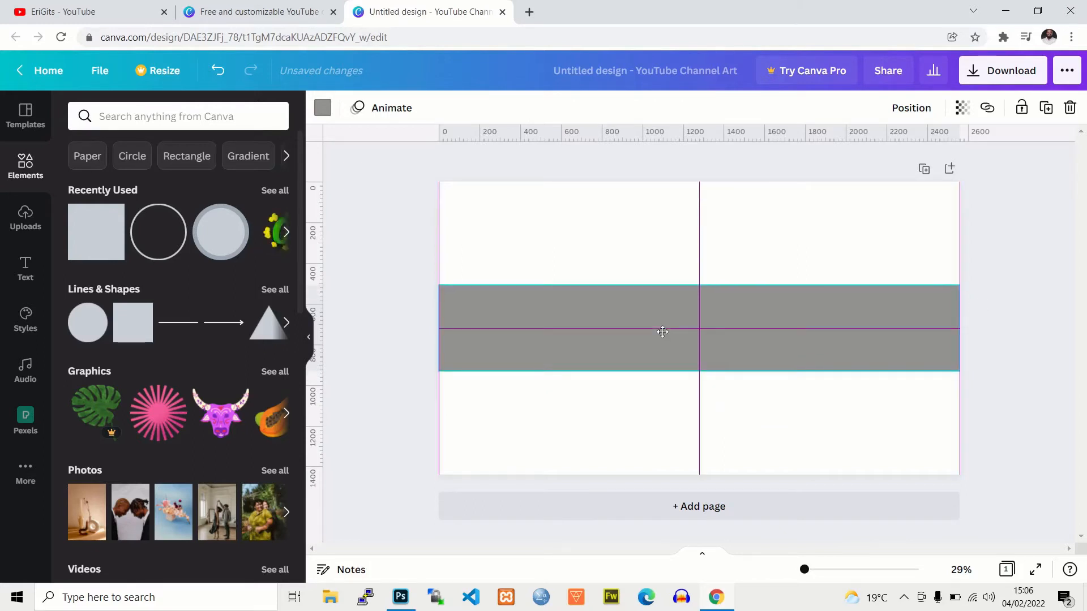
drag(662, 332, 662, 334)
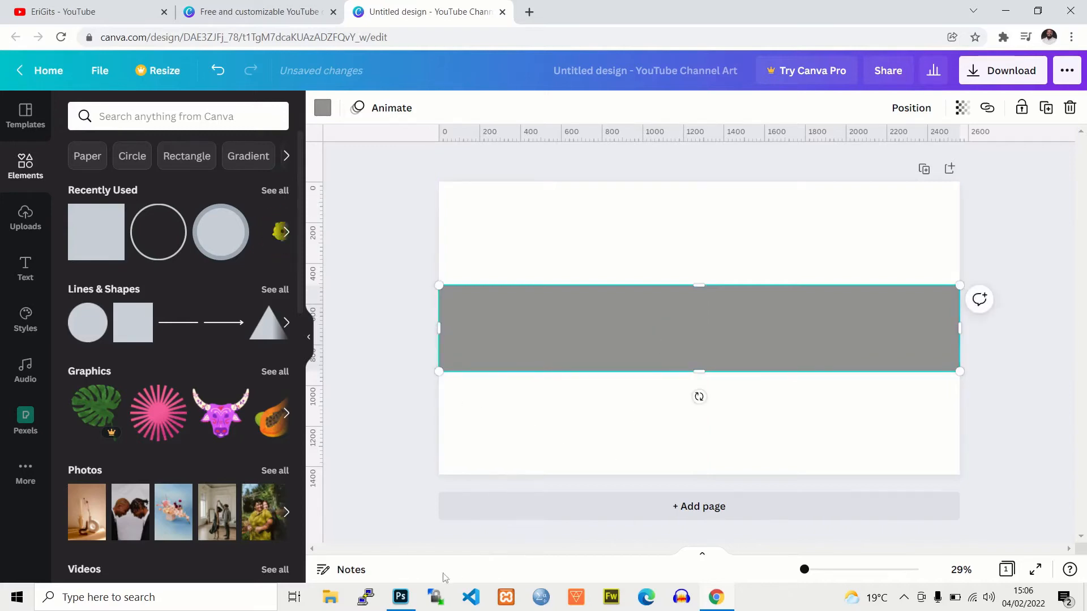
Check the area sizes in the Photoshop layout, then return to Canva and add a second square coloured red
click(400, 598)
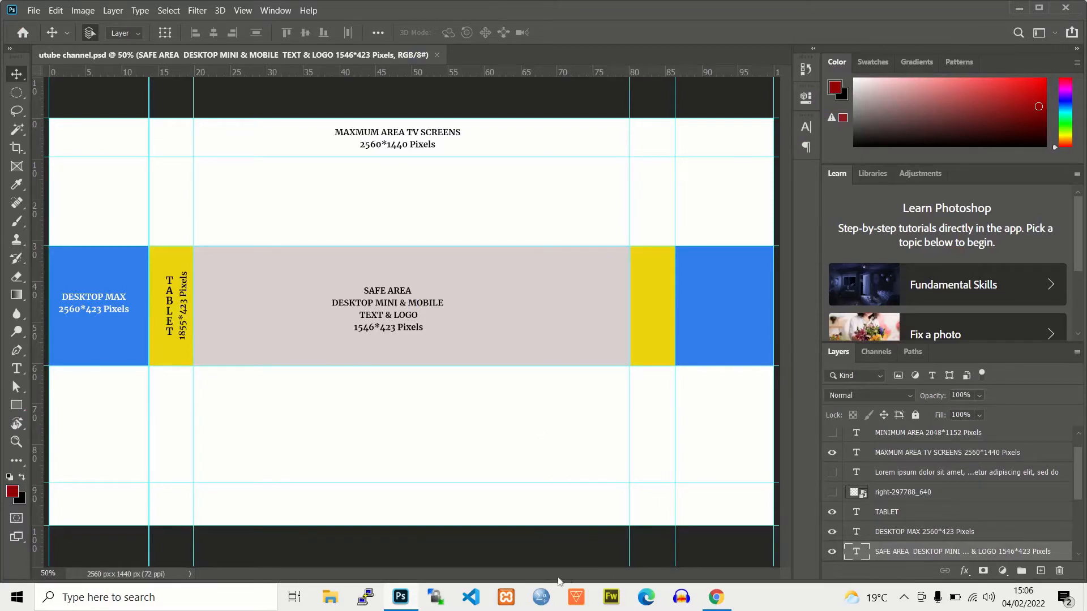
click(716, 537)
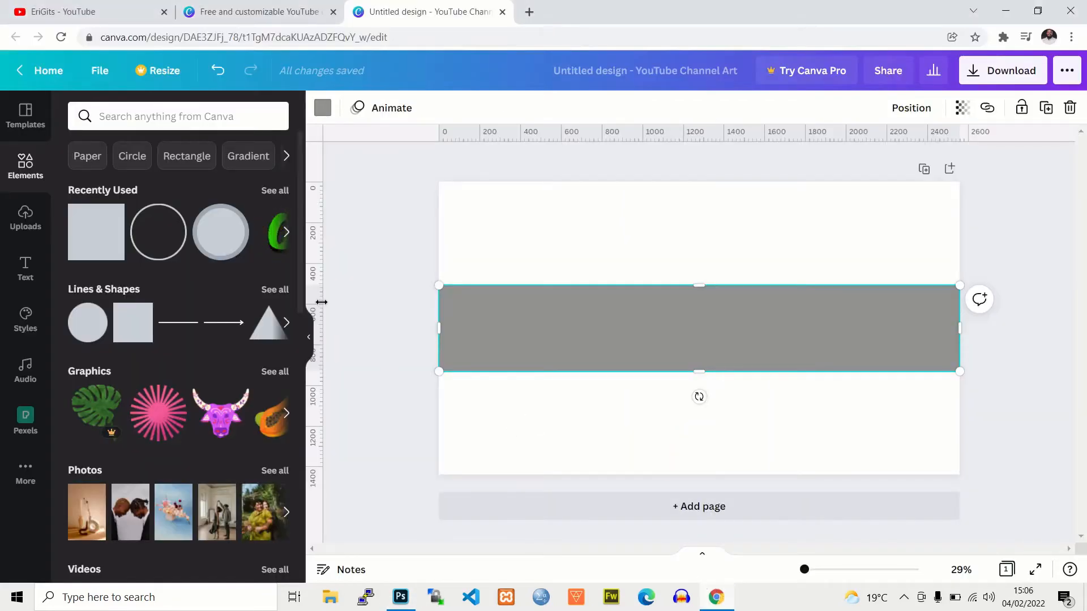
click(94, 241)
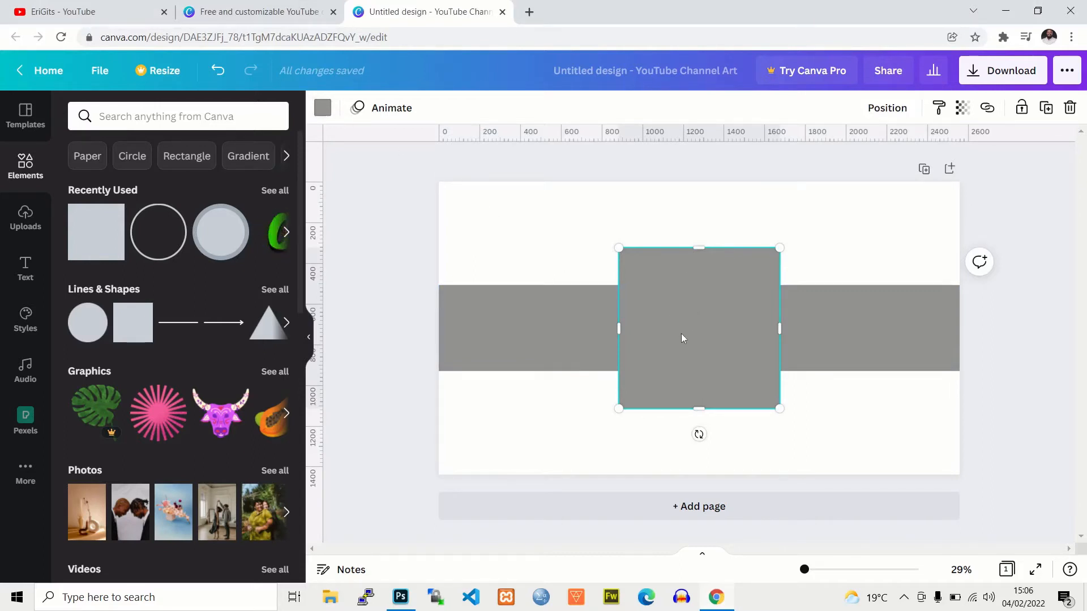
click(320, 113)
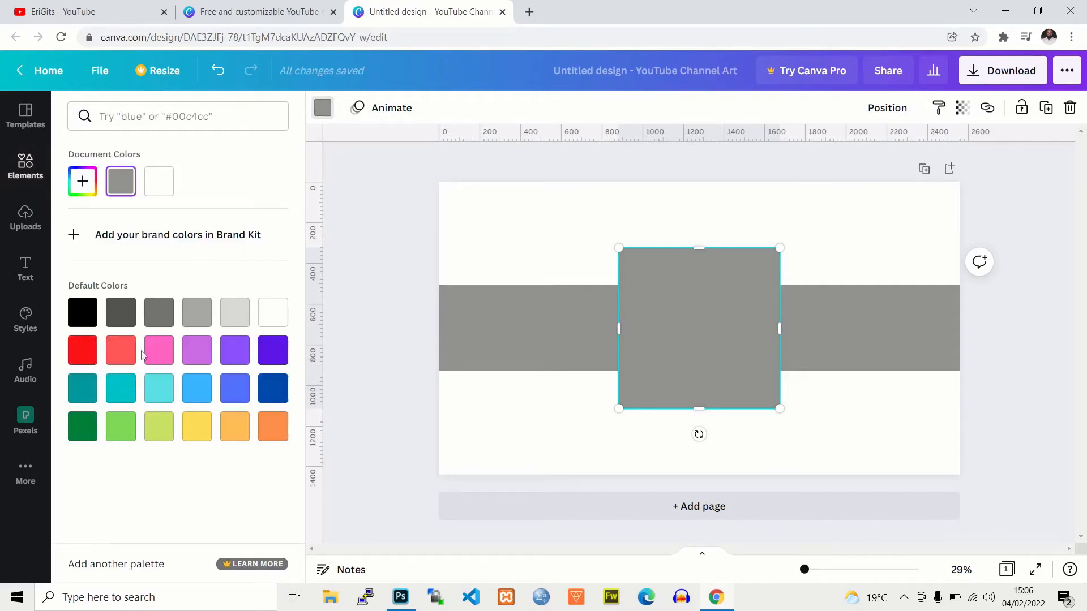
click(86, 354)
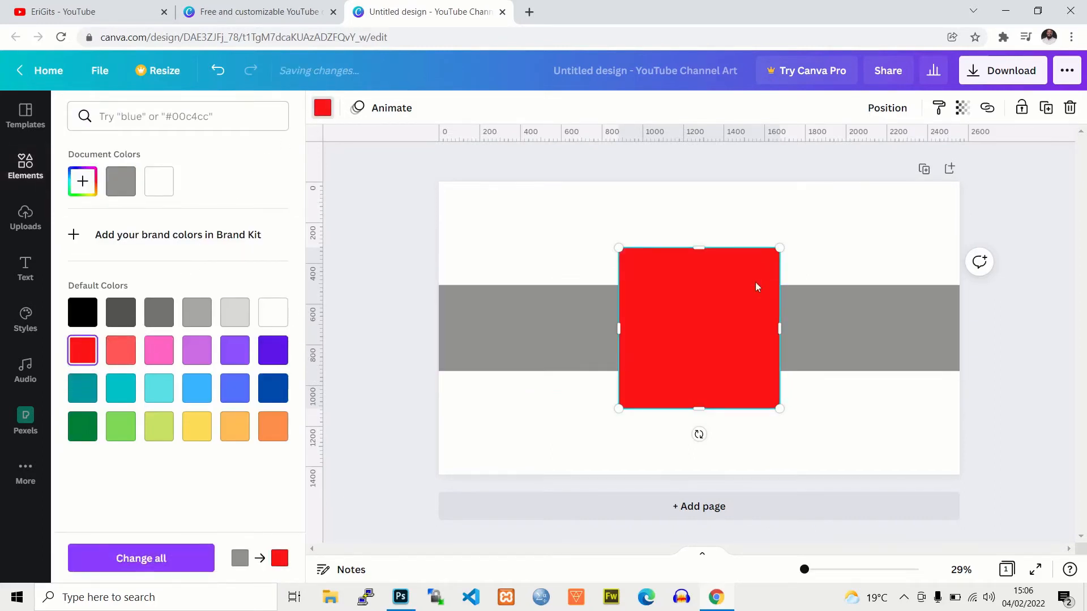
drag(699, 245, 689, 284)
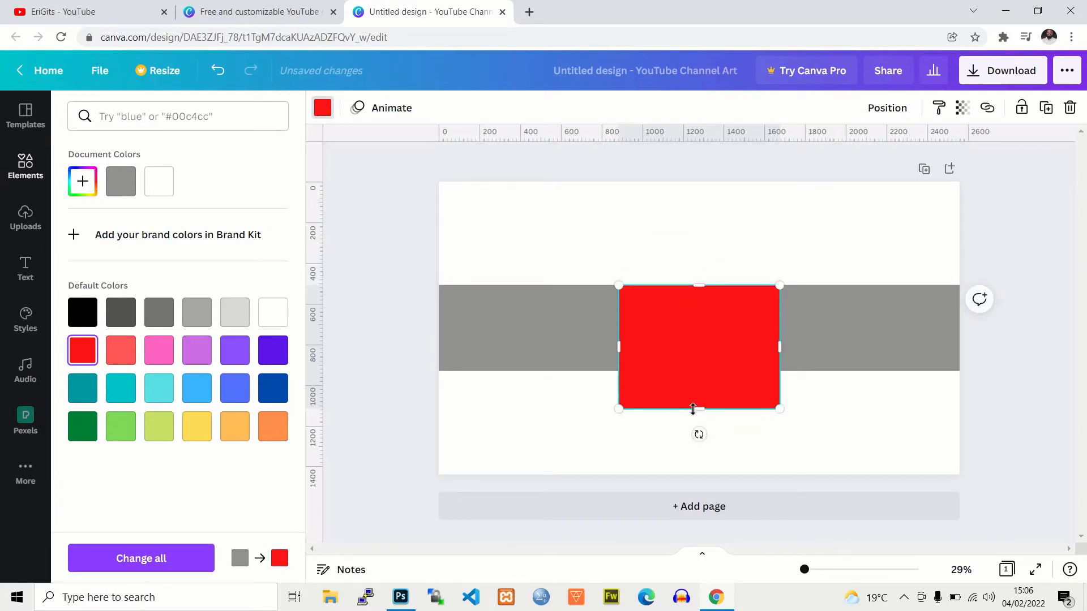
drag(693, 408, 685, 373)
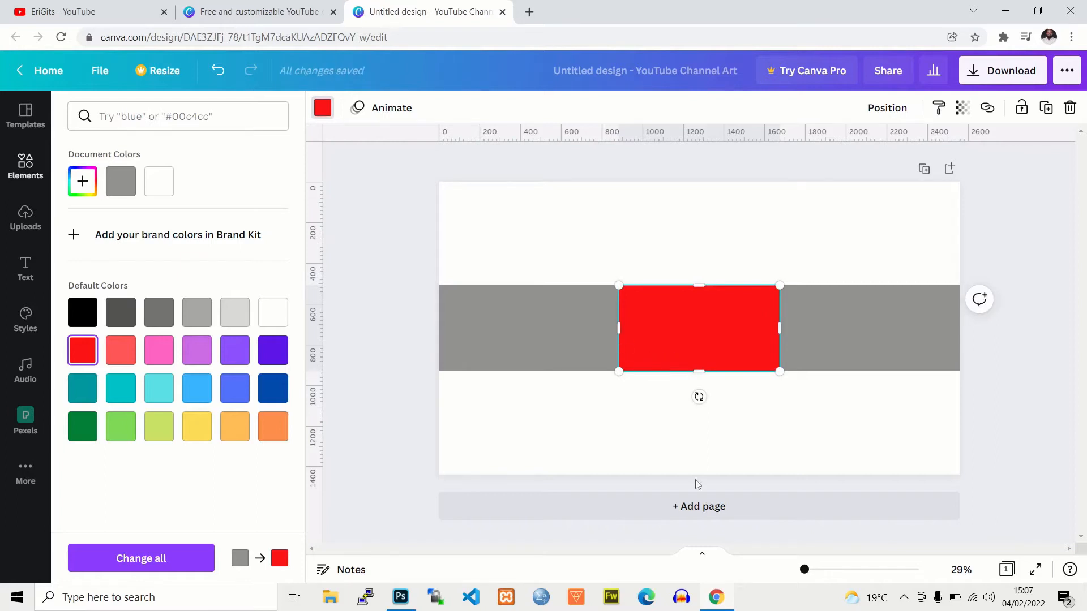
click(401, 597)
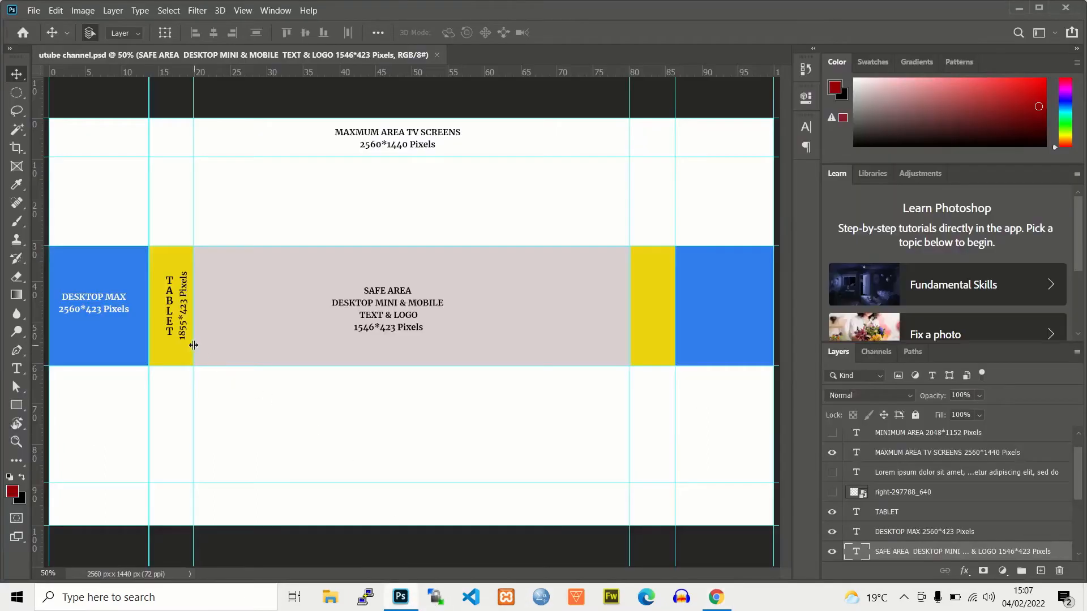
click(716, 597)
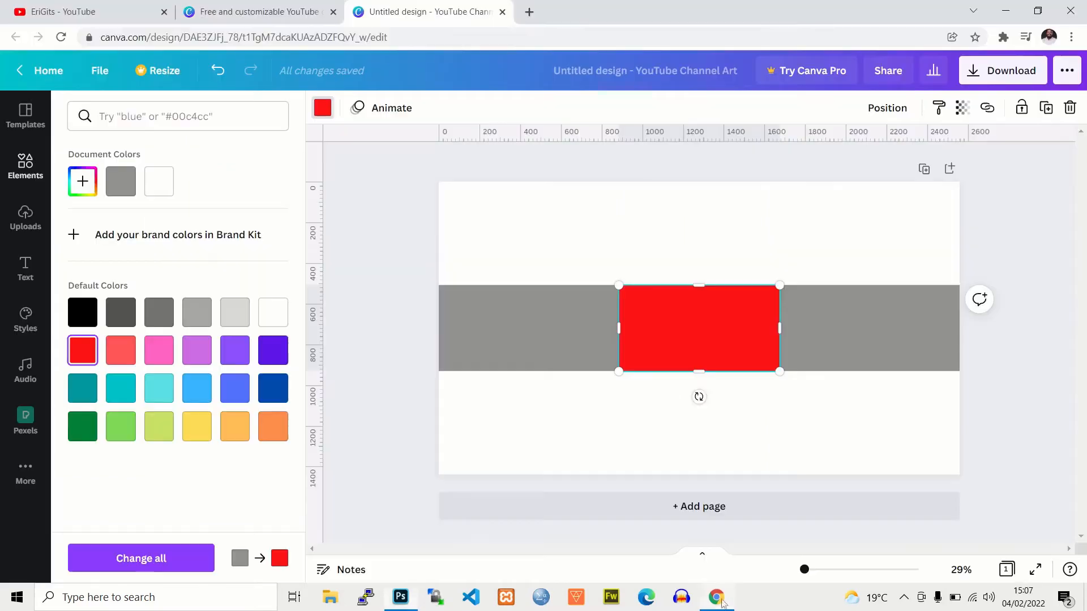
drag(619, 327, 476, 326)
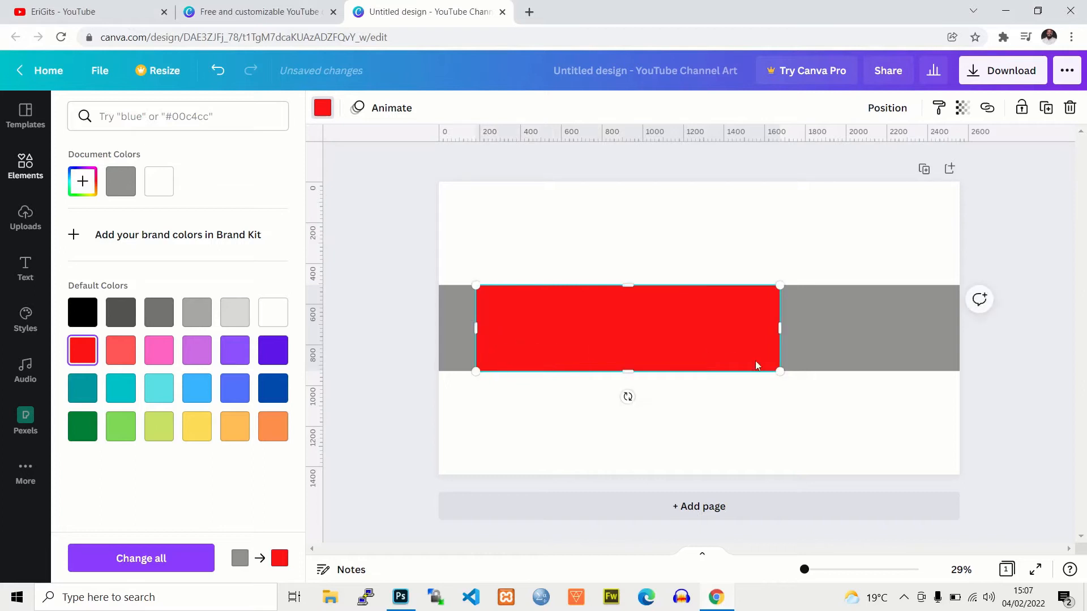
drag(786, 336, 858, 322)
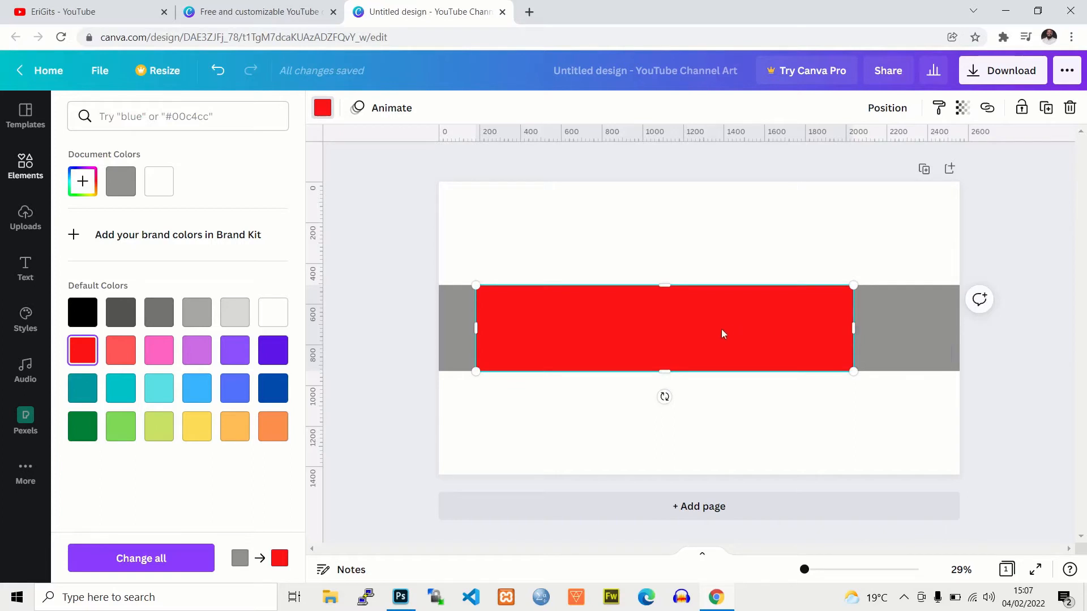
mouse_move(722, 330)
mouse_down()
mouse_move(744, 326)
mouse_move(724, 318)
mouse_up()
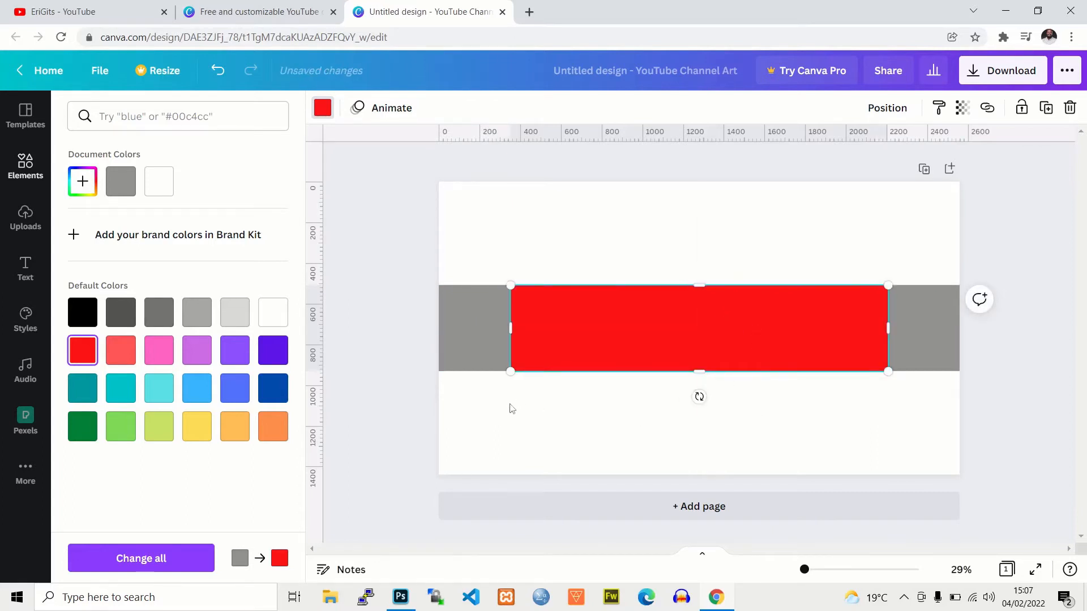
Check the safe area dimensions in the Photoshop layout and return to the Canva design
click(400, 597)
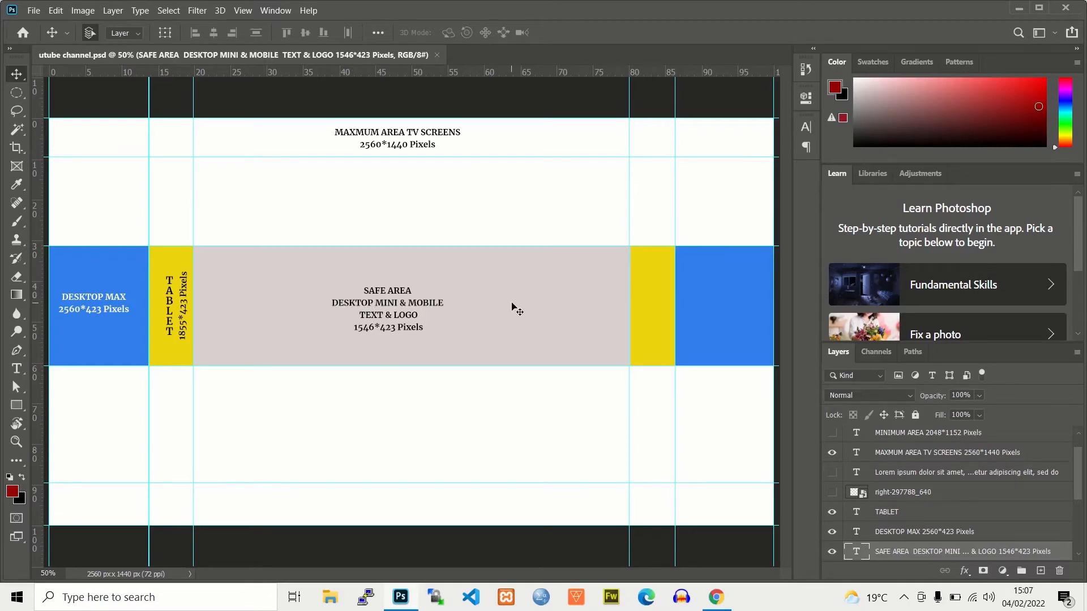
click(714, 598)
click(715, 598)
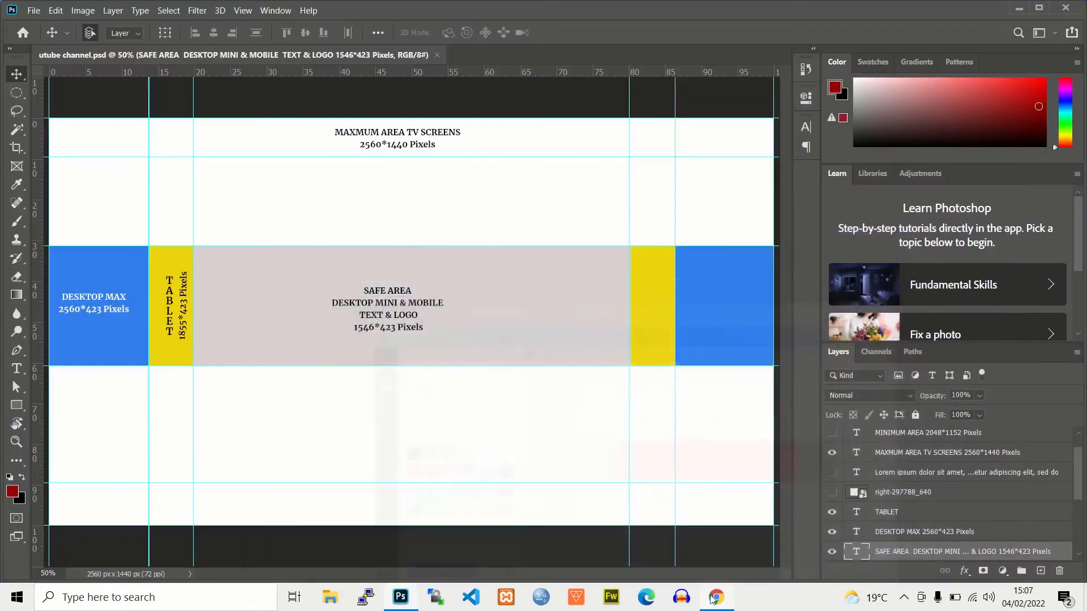
click(713, 599)
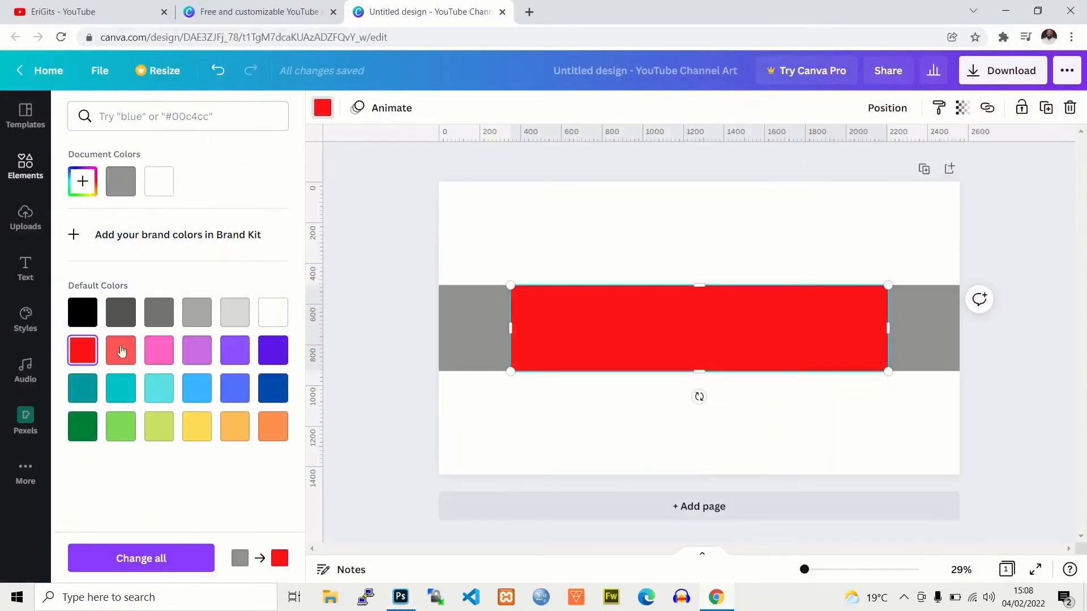
Add a third square from the recently used elements and colour it dark green
click(24, 167)
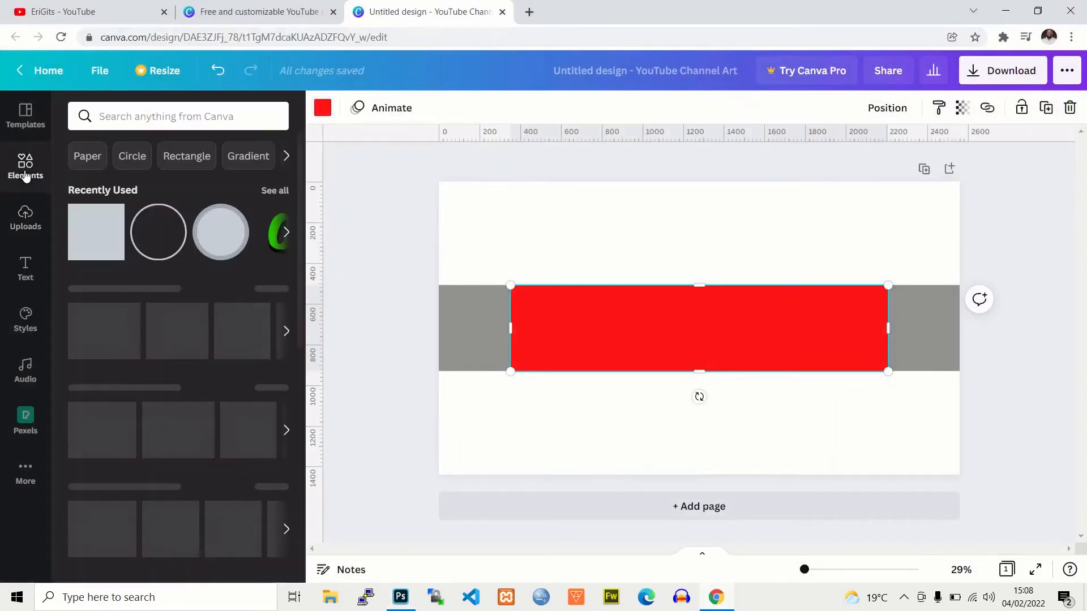
click(95, 236)
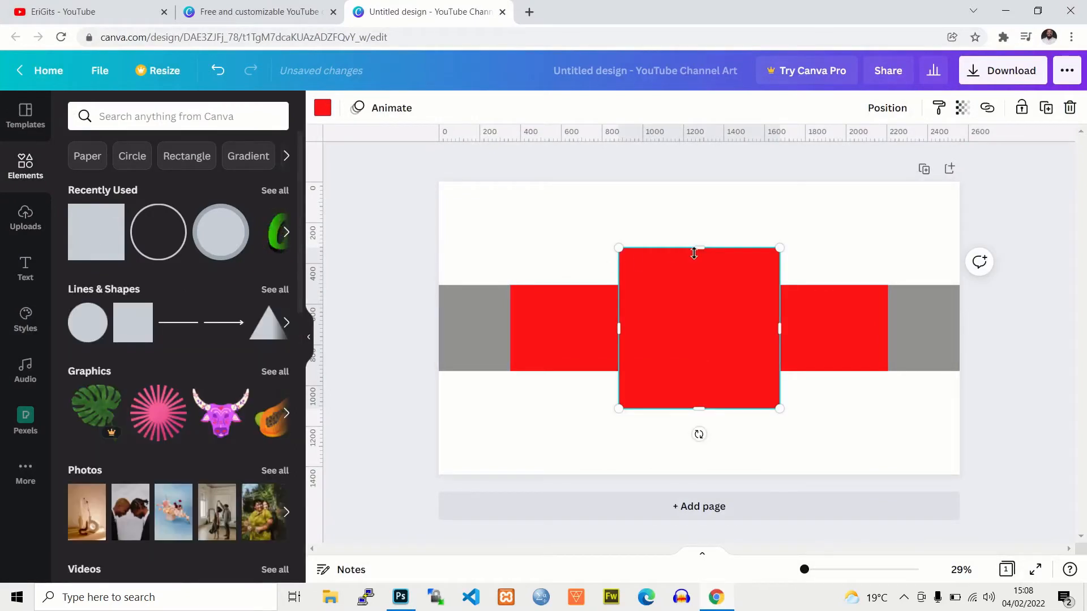
click(323, 108)
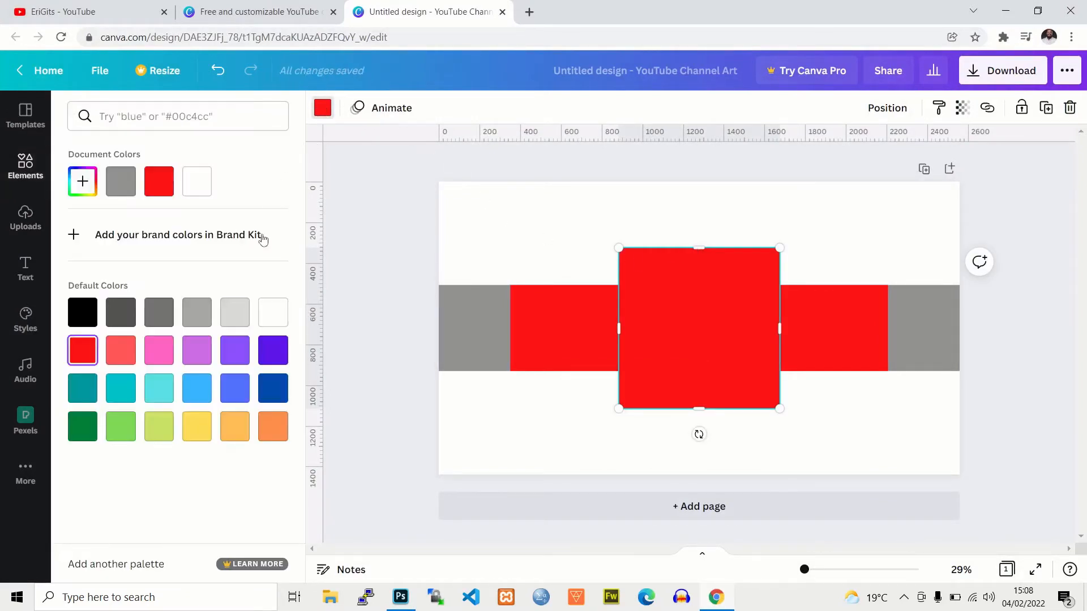
click(242, 349)
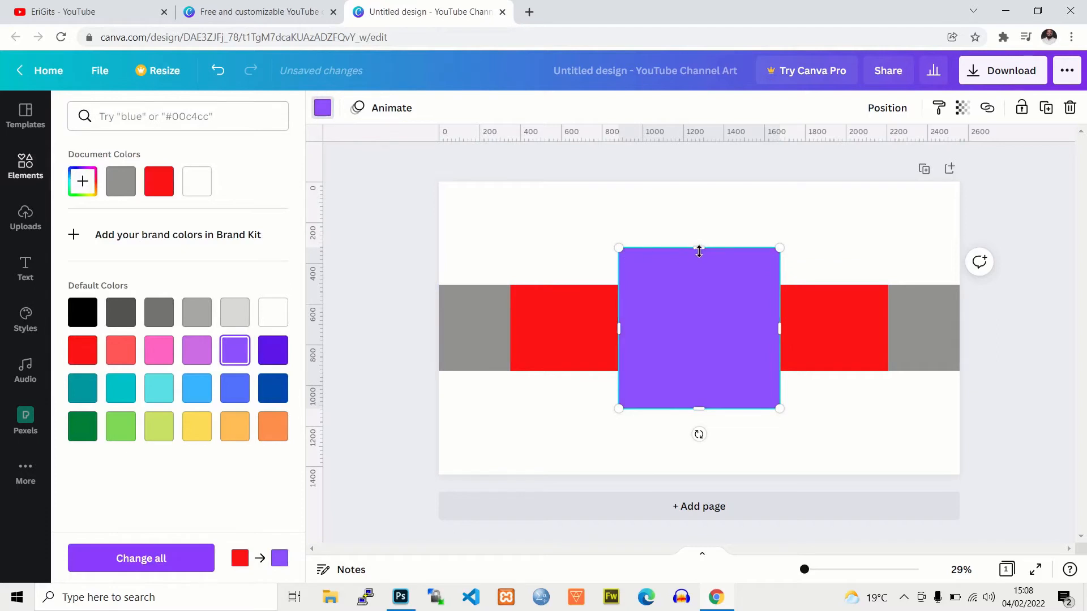
click(82, 426)
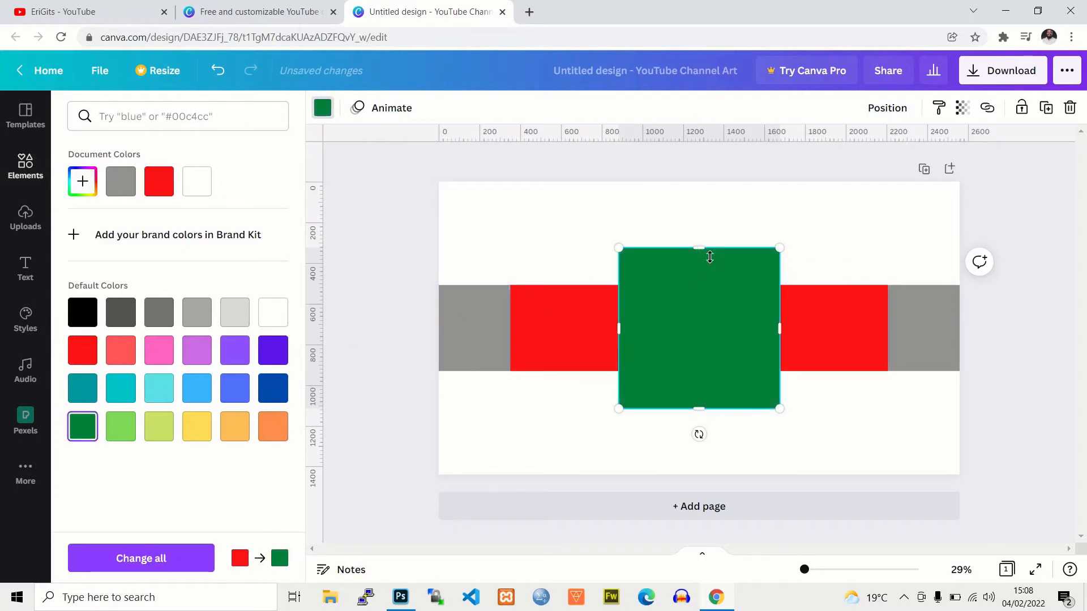
Fit the green square to the band's height and widen it to Photoshop's safe area width of about 1,546 px, centred on the page
drag(700, 251, 693, 285)
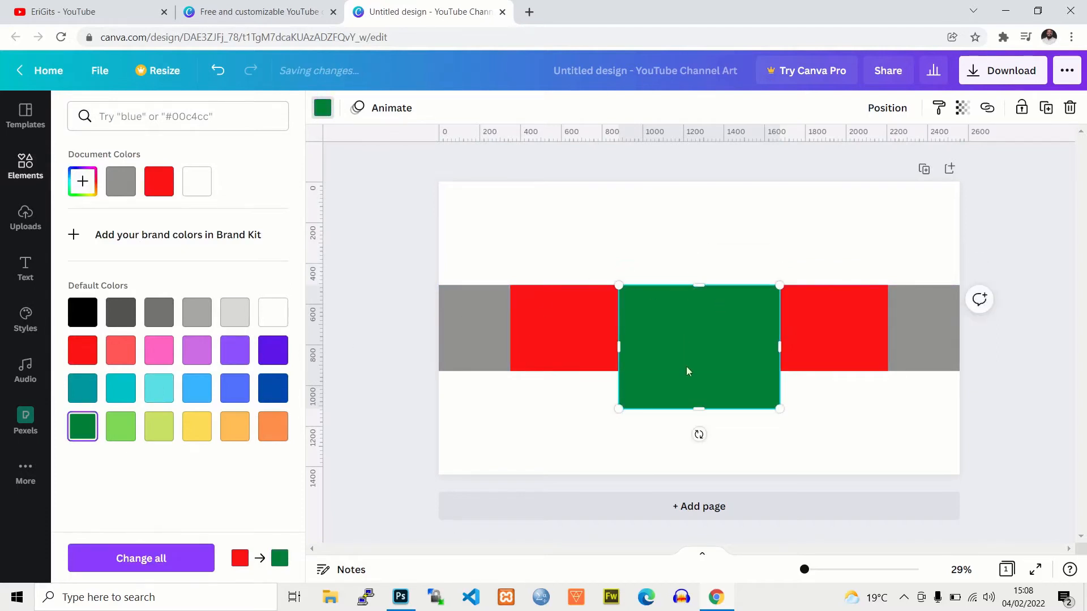
drag(697, 405, 691, 371)
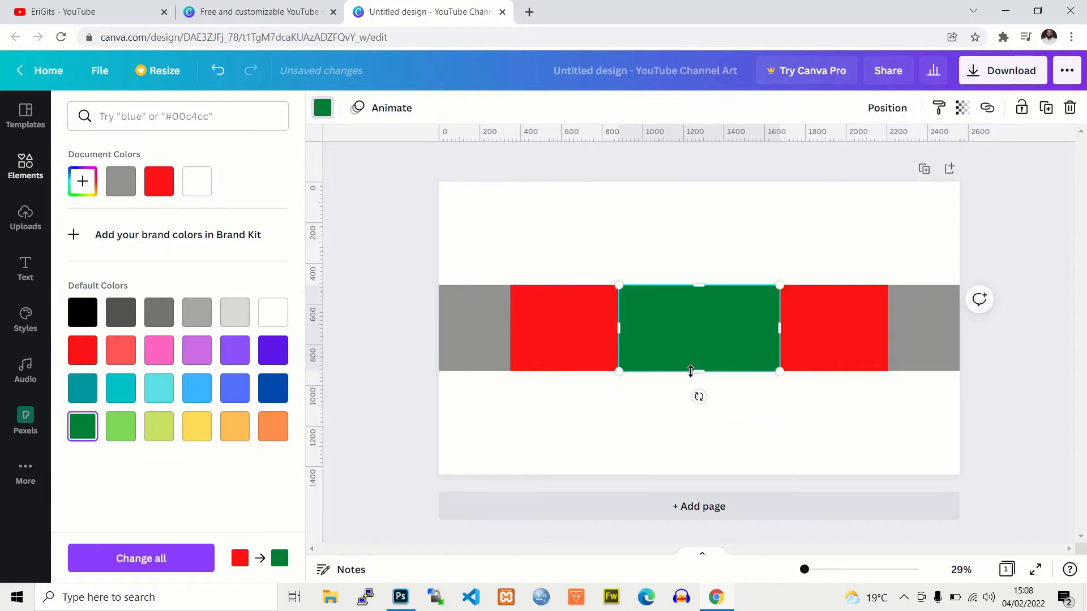
click(402, 597)
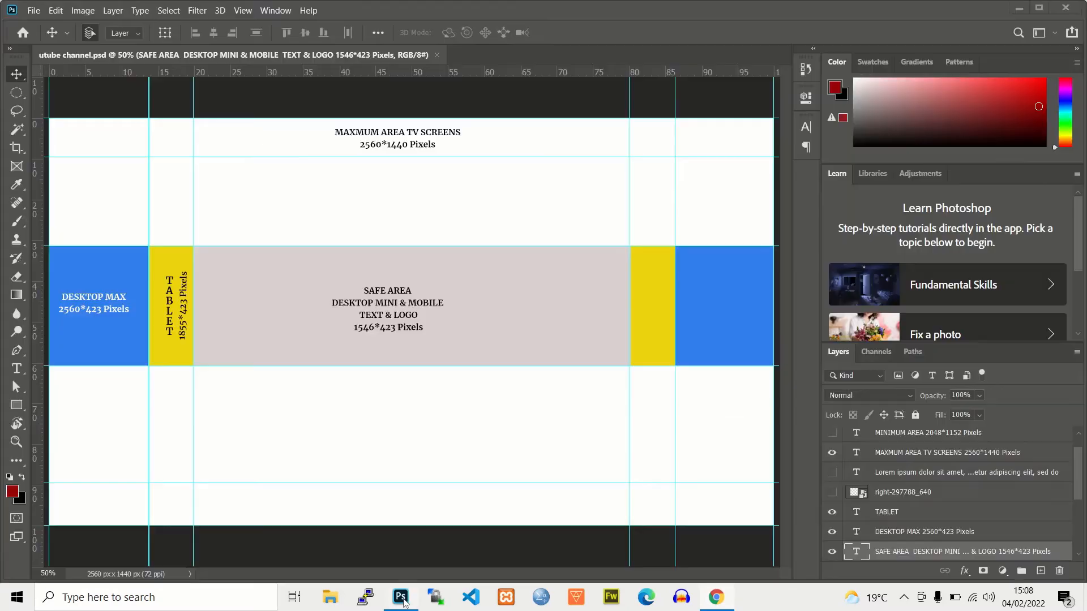
click(404, 602)
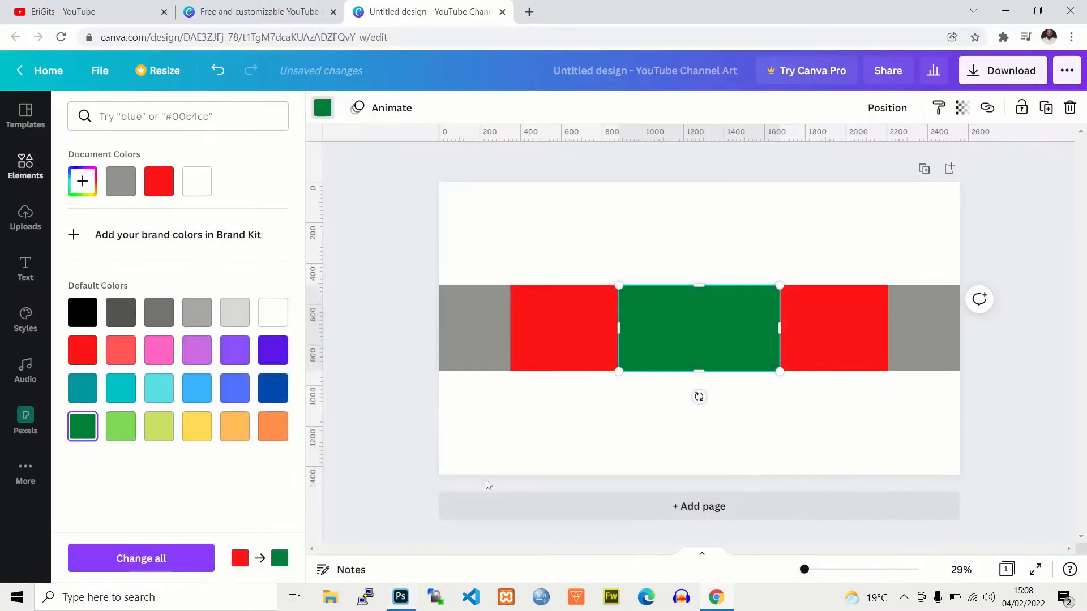
drag(621, 326, 537, 326)
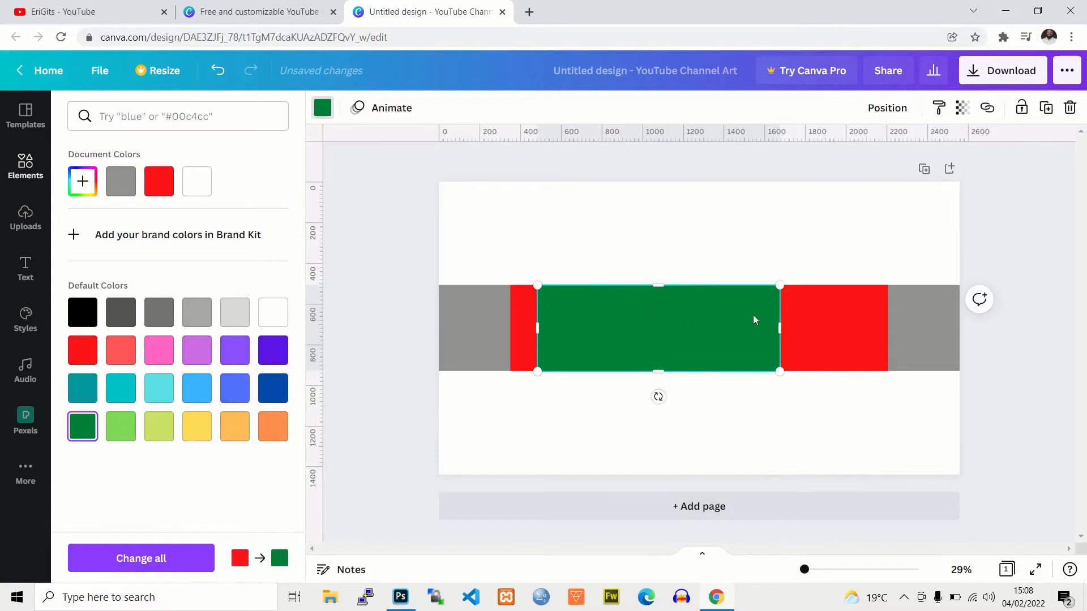
drag(776, 326, 850, 334)
drag(780, 323, 785, 322)
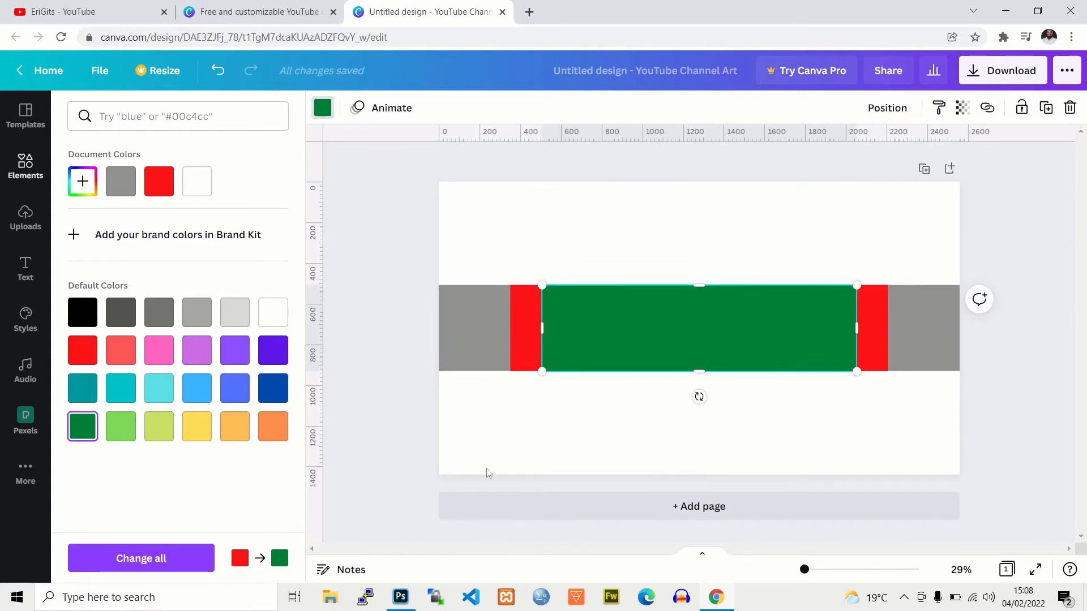
Return to the Canva design and place horizontal guides on the page's top and bottom edges and the grey band's upper and lower edges
click(415, 496)
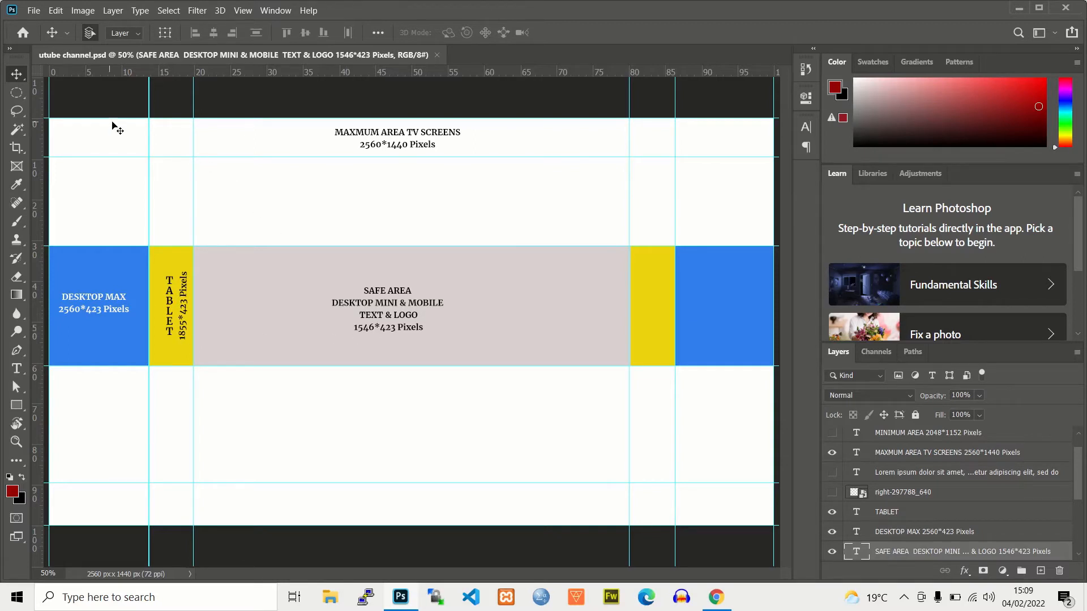
click(716, 597)
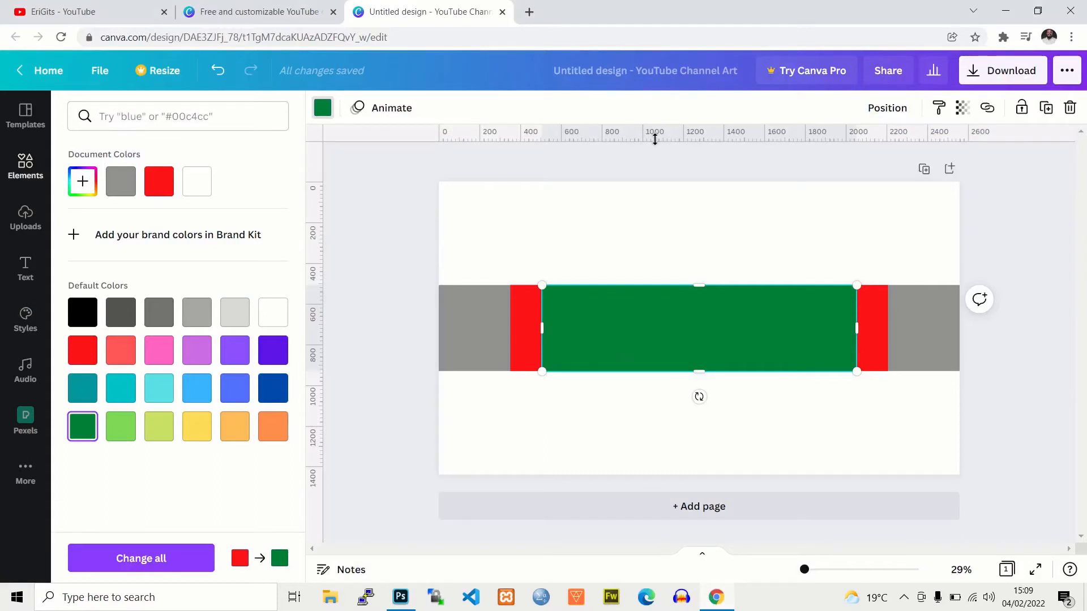
drag(660, 149, 674, 286)
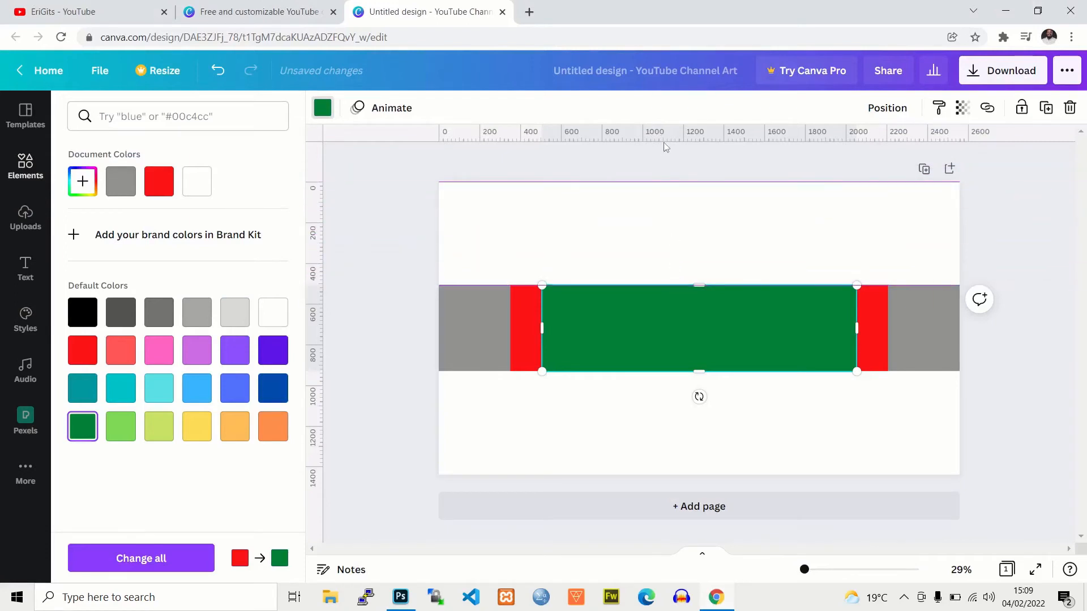
drag(664, 145, 677, 474)
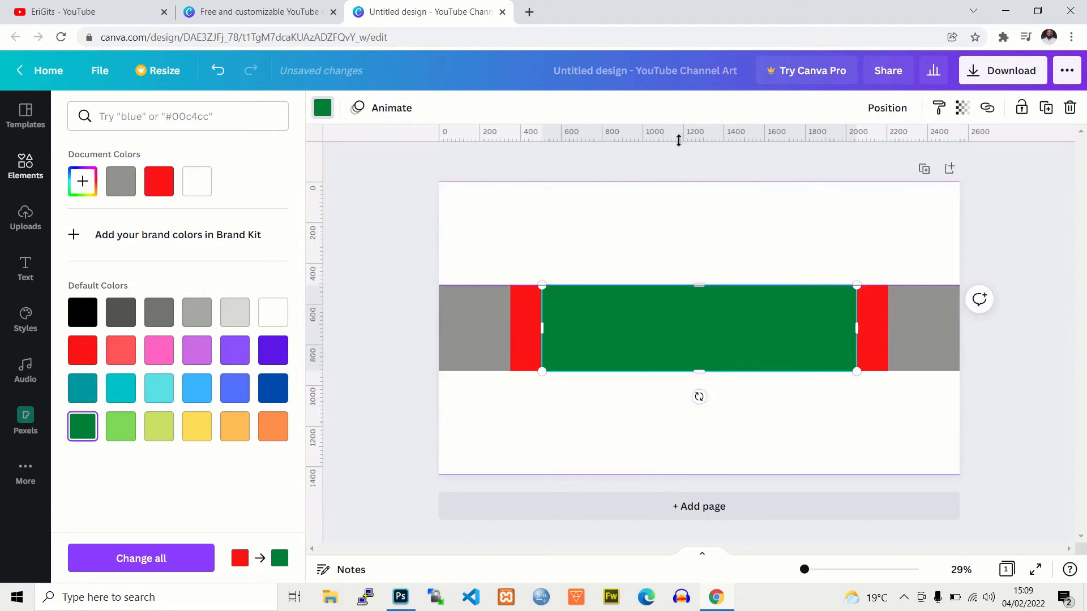
drag(679, 141, 689, 366)
drag(691, 372, 691, 372)
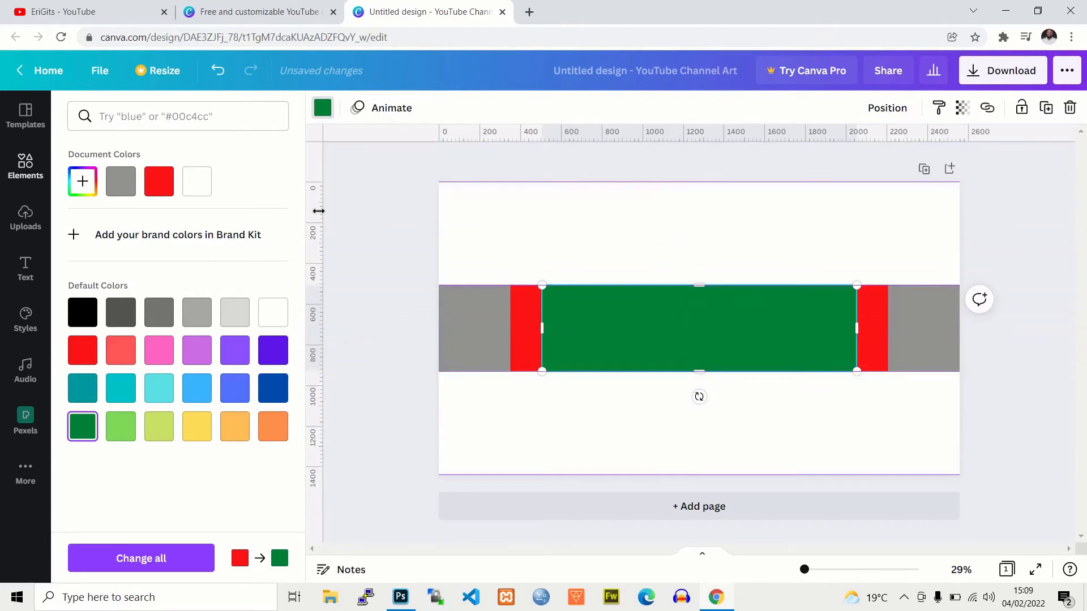
Place vertical guides on the page's left and right edges and on both side edges of the red and green rectangles
drag(318, 212, 437, 225)
drag(319, 187, 511, 221)
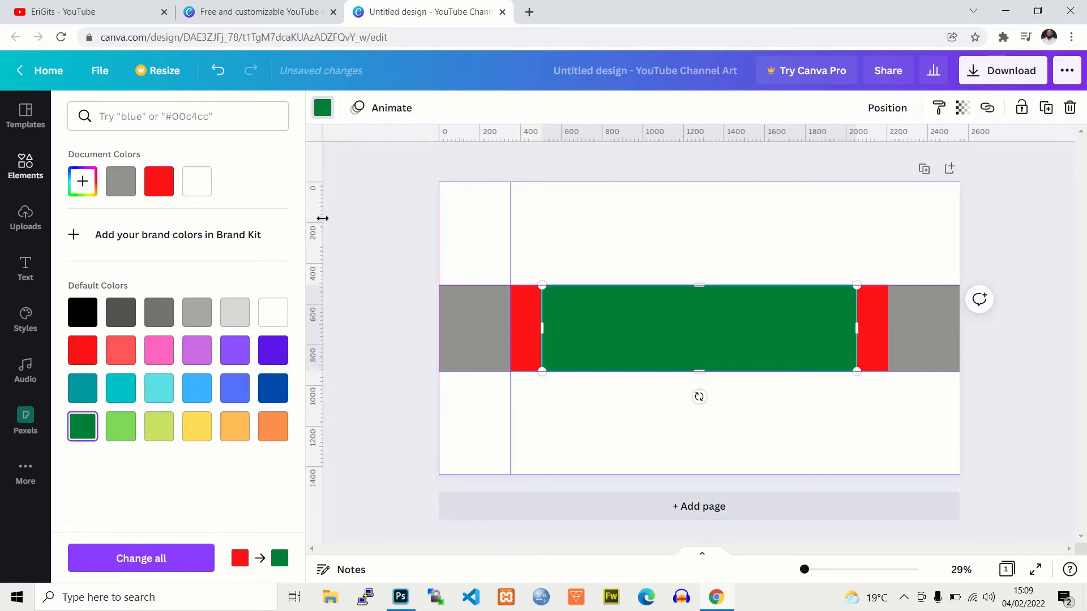
drag(322, 218, 542, 238)
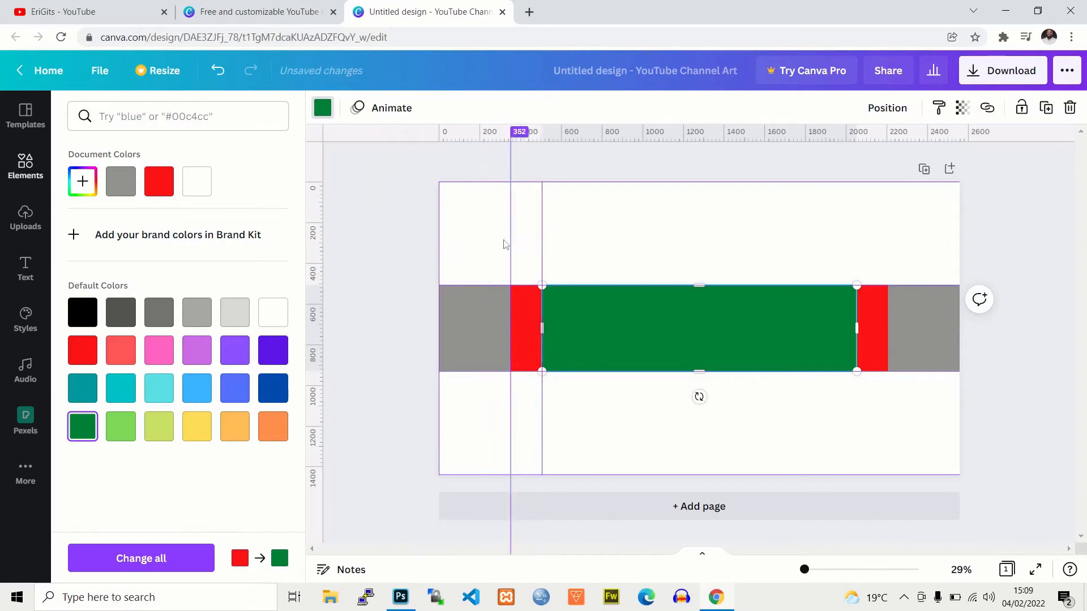
drag(318, 206, 857, 282)
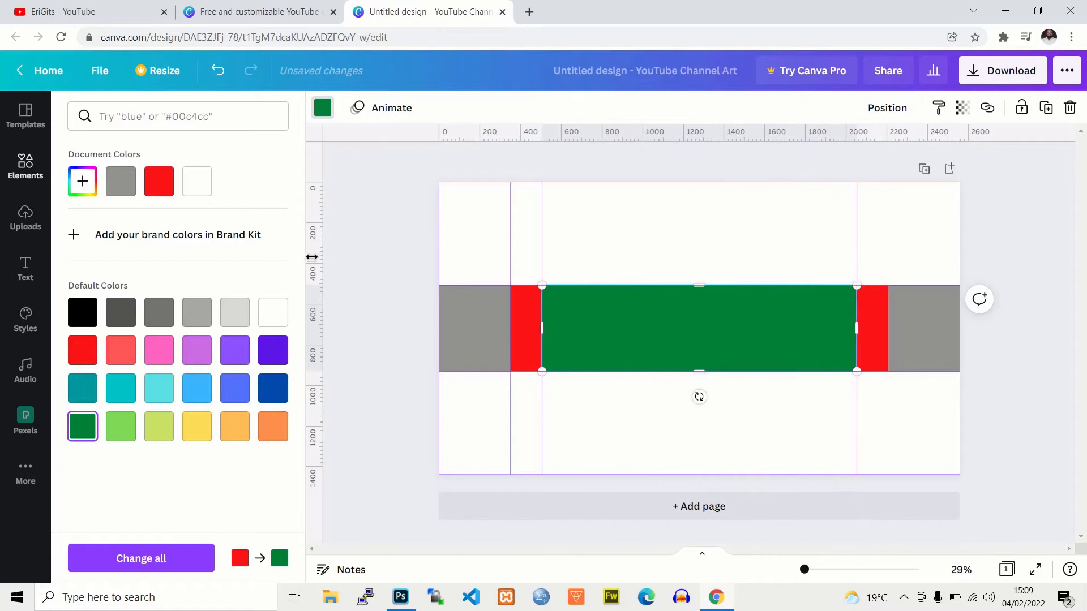
drag(322, 248, 888, 274)
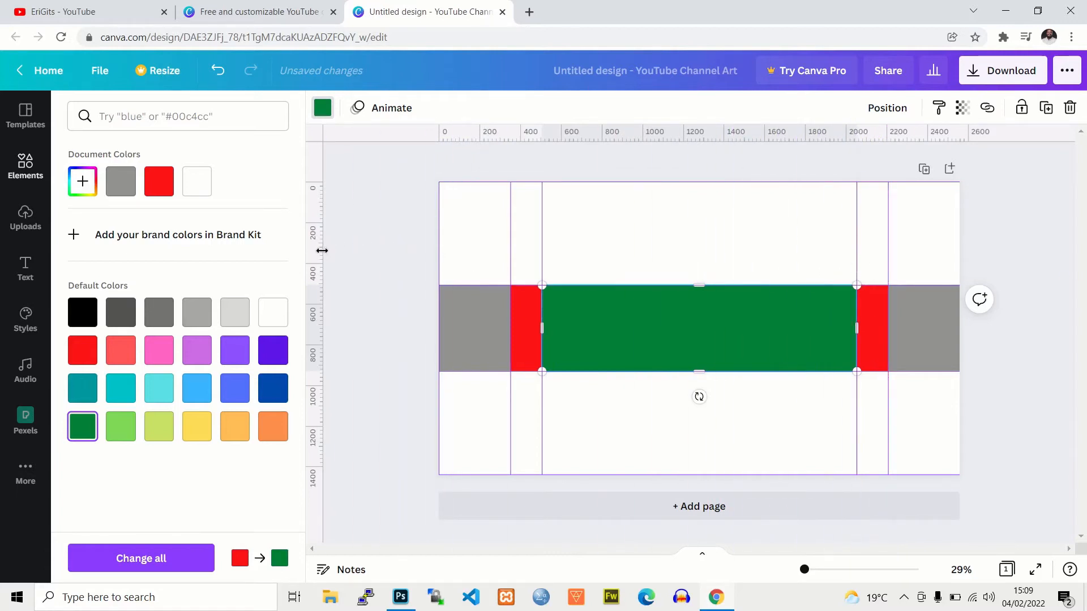
drag(322, 251, 962, 262)
click(693, 257)
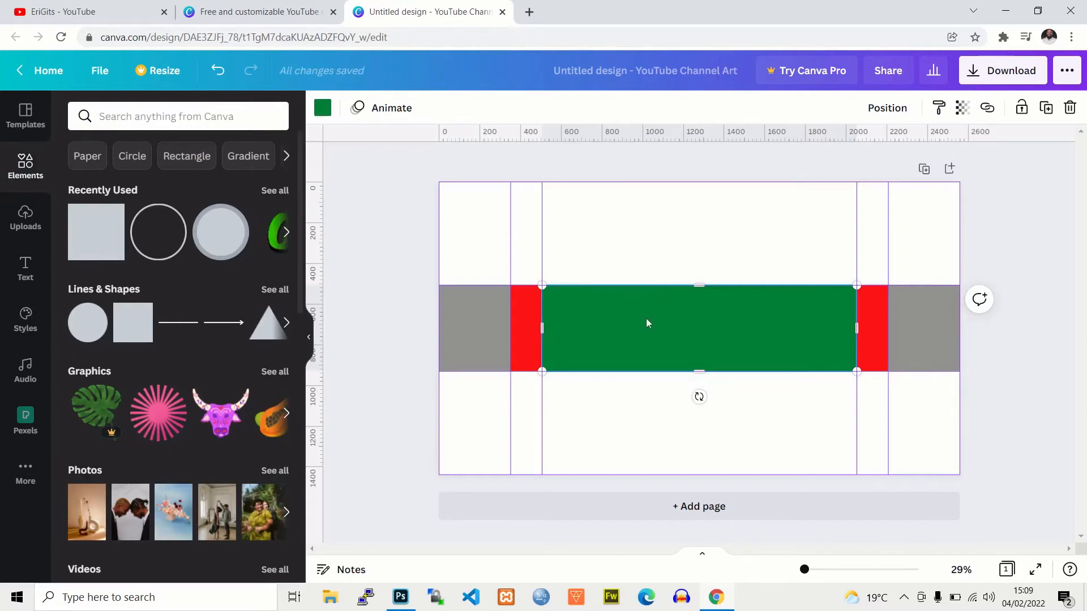
Delete the green, red and grey rectangles, leaving only the guides on the page
key(Delete)
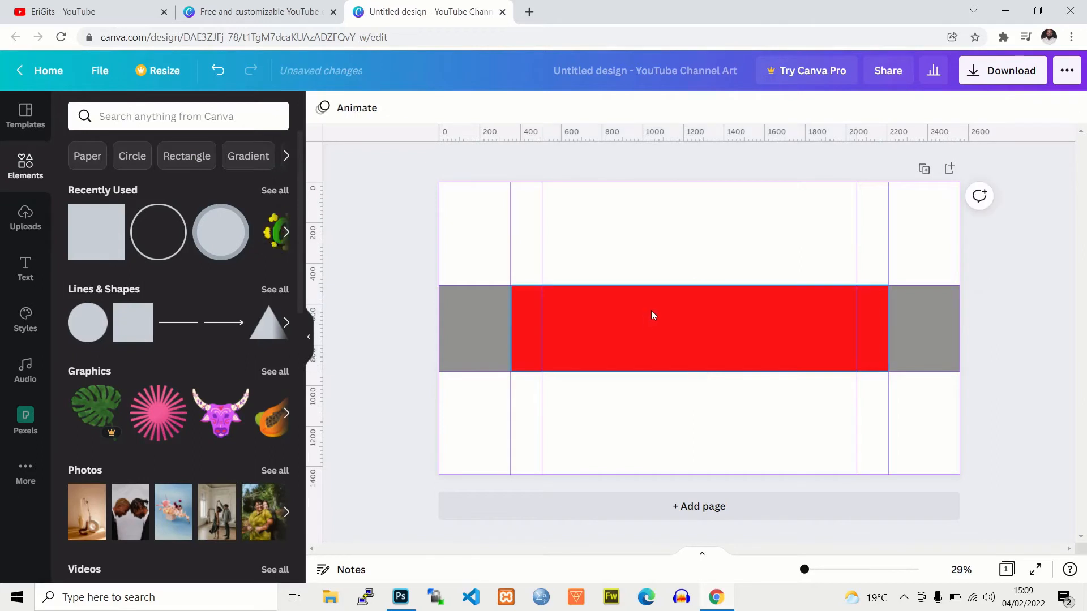
click(649, 317)
key(Delete)
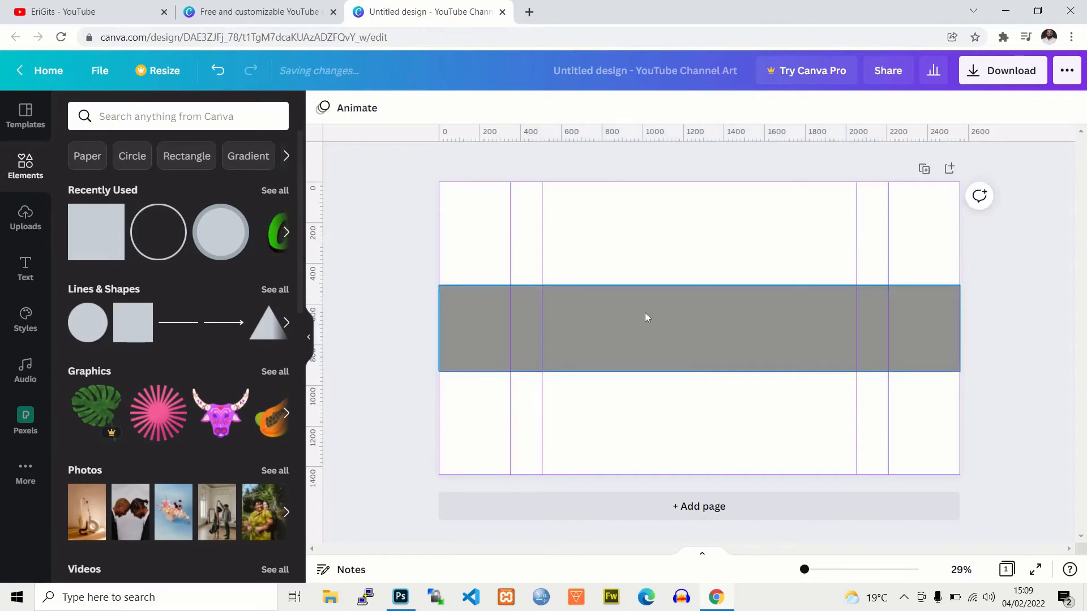
key(Delete)
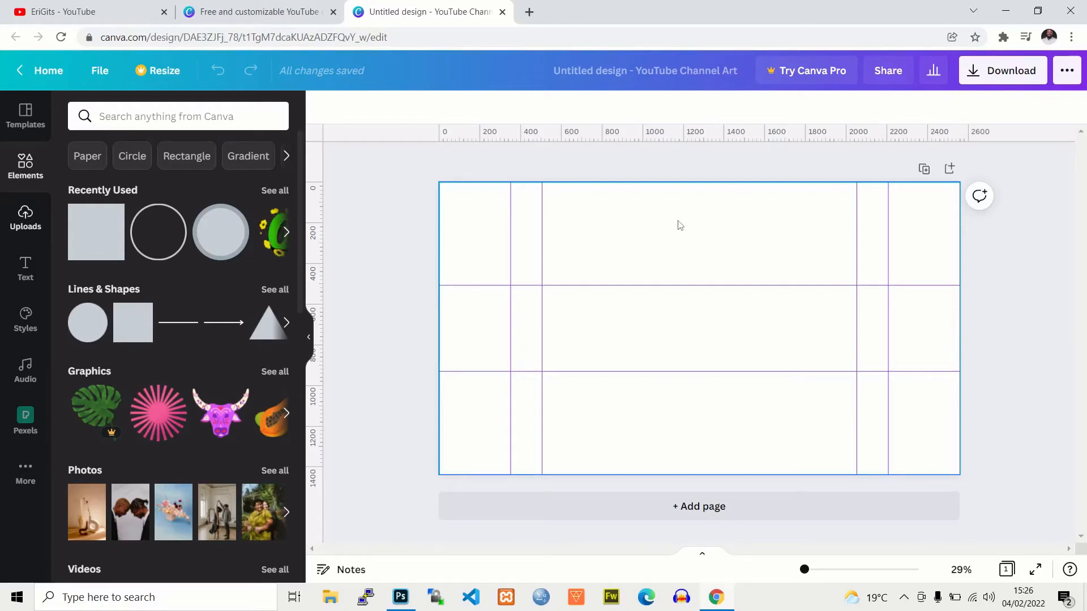
Review the labelled desktop, tablet and safe areas in the Photoshop layout and return to the Canva design
click(400, 597)
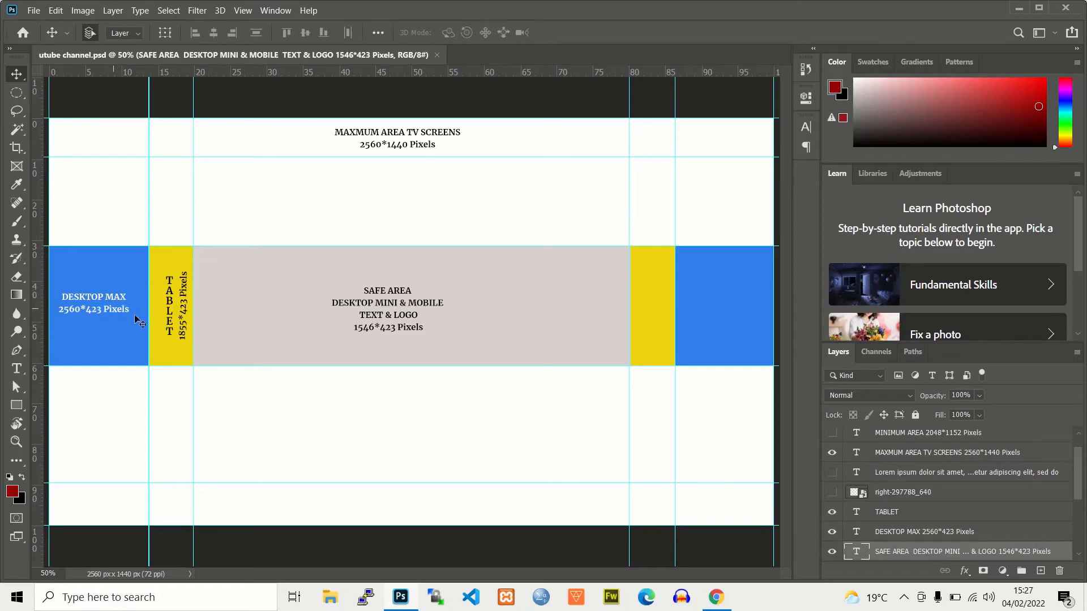
click(716, 598)
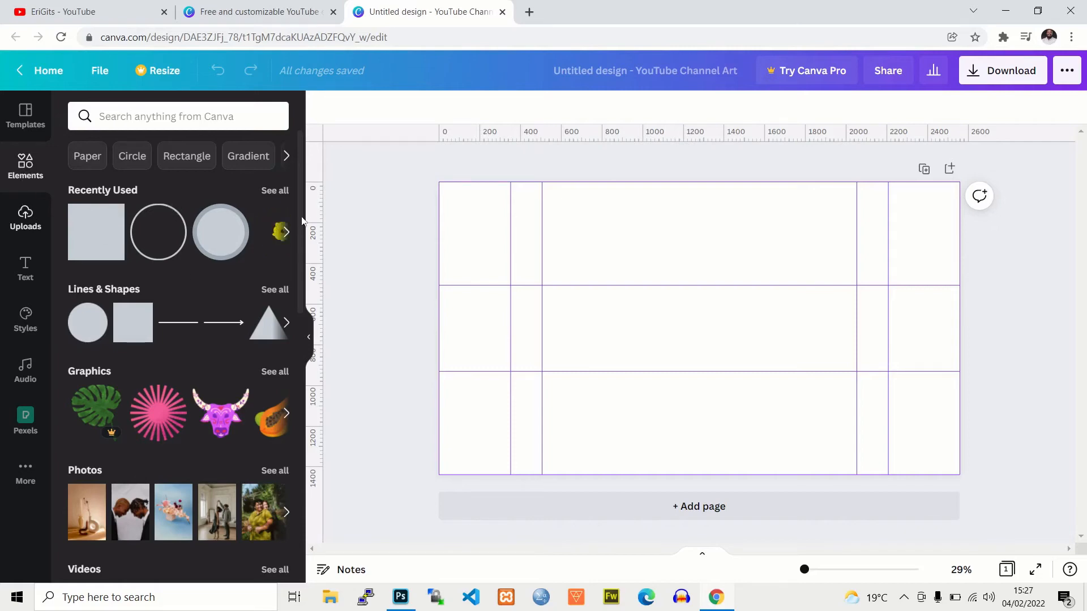
Add the purple bull head graphic, shrink it to fit the central band and place it near the safe area's right end
scroll(301, 249, down, 1)
scroll(270, 187, up, 2)
click(220, 413)
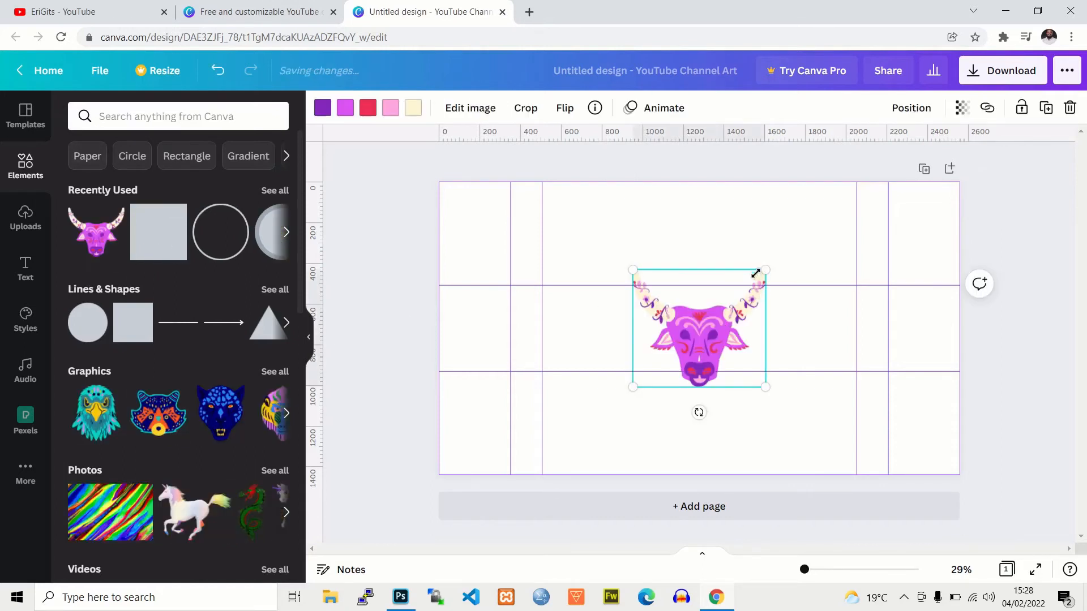
drag(764, 271, 740, 292)
drag(632, 387, 792, 325)
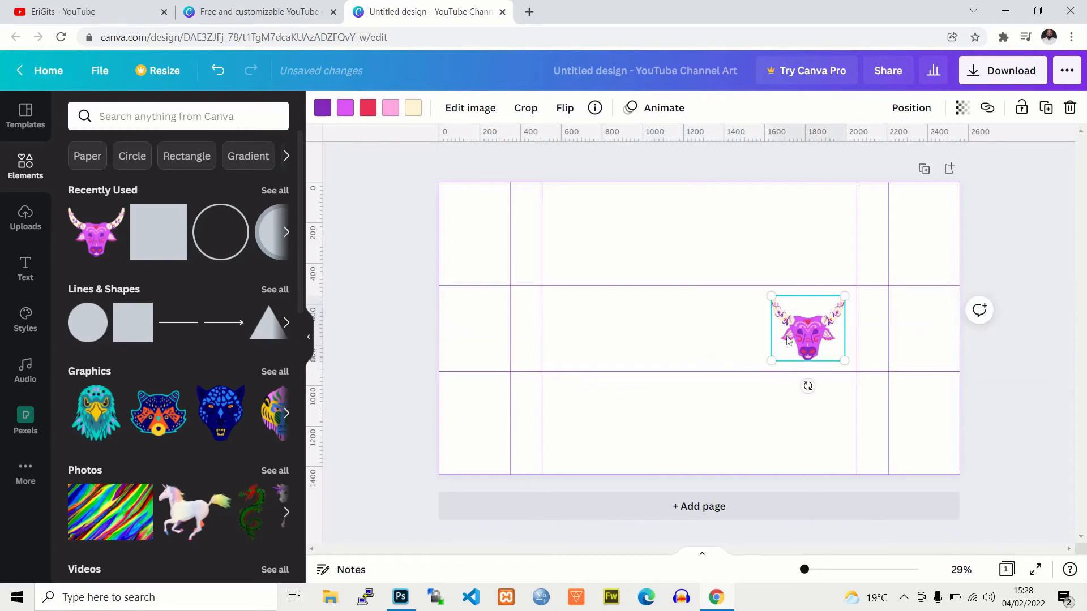
Add the "Thank you!" font combination, shrink it to fit the central band and place it to the left of the bull head
click(25, 269)
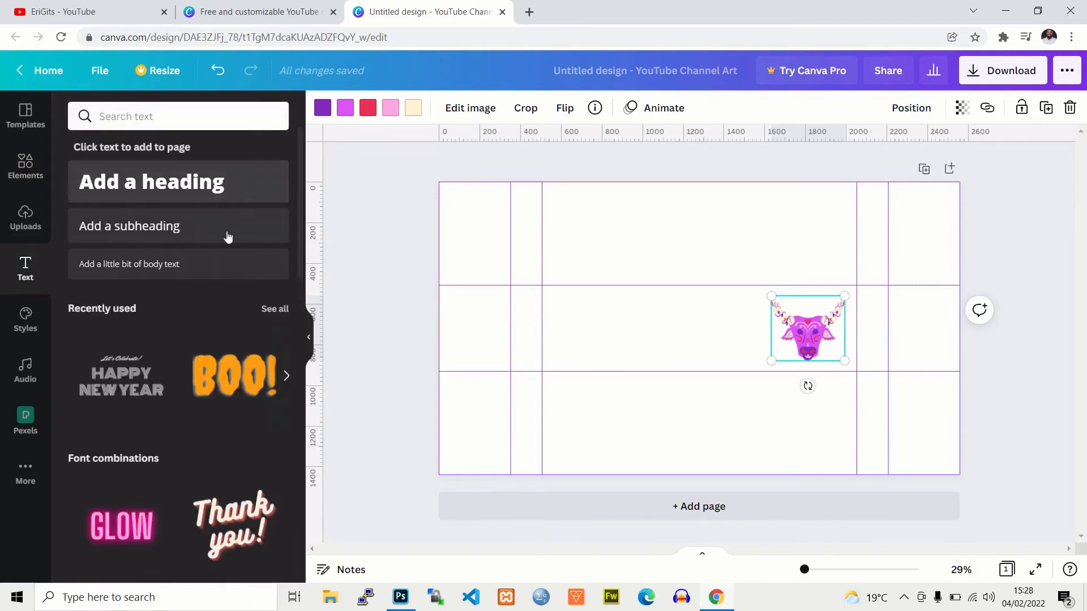
scroll(118, 274, down, 5)
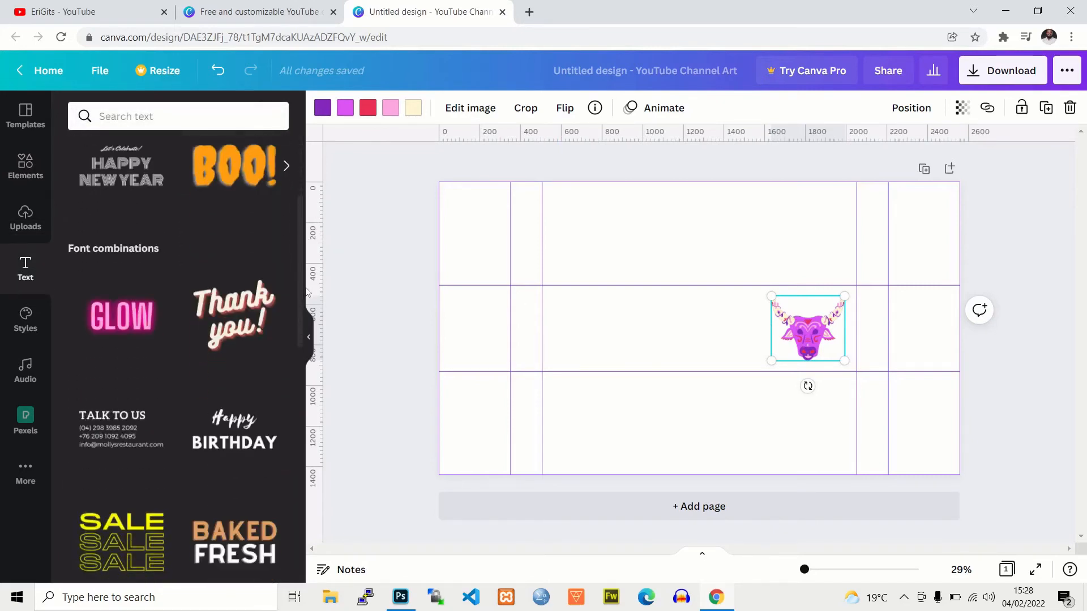
mouse_move(300, 309)
mouse_down()
mouse_move(300, 341)
mouse_move(290, 301)
mouse_up()
click(227, 309)
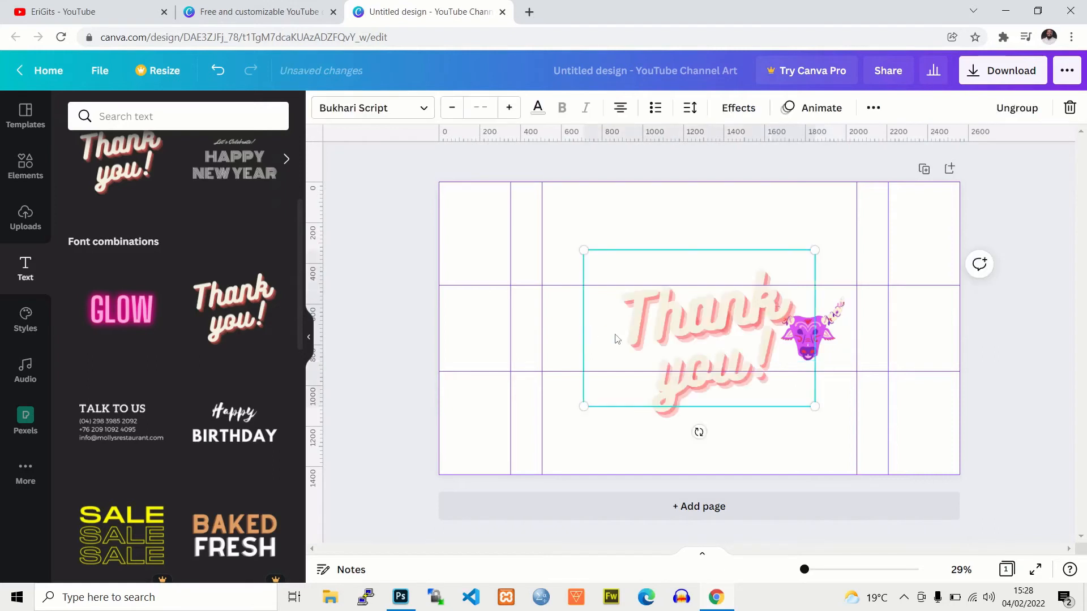
drag(810, 403, 638, 325)
click(734, 392)
Replace the two lines of the "Thank you!" text group with "THE" and "BULL"
click(647, 341)
double_click(643, 330)
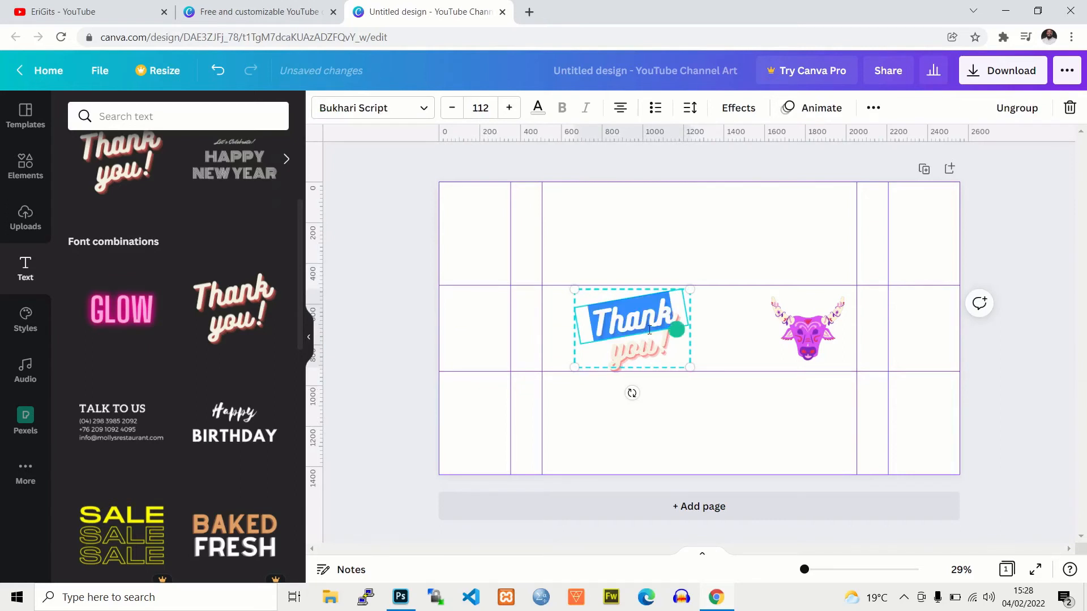
text(THE)
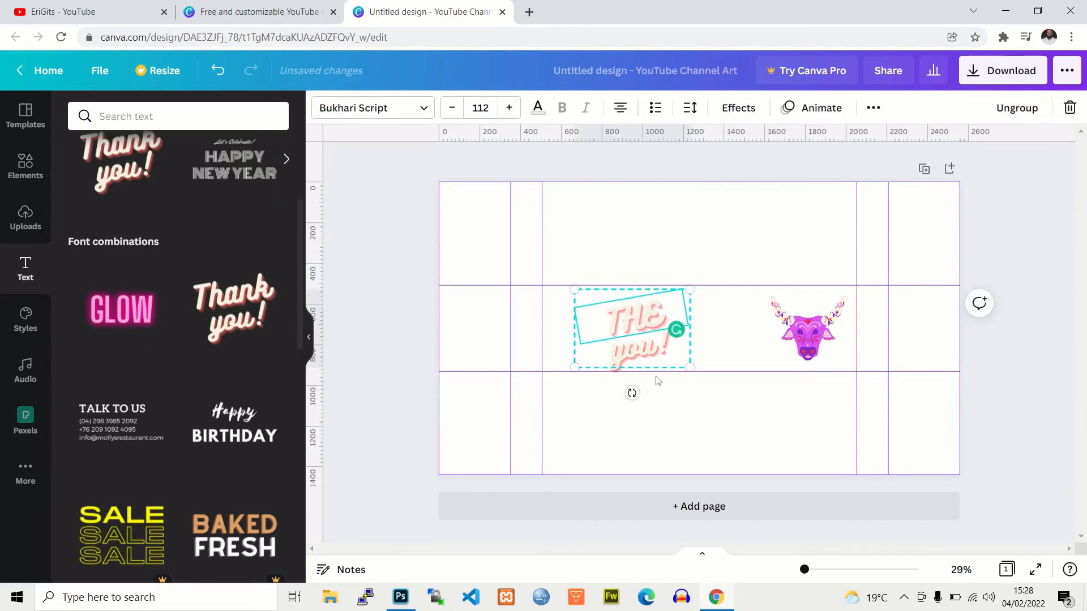
click(641, 354)
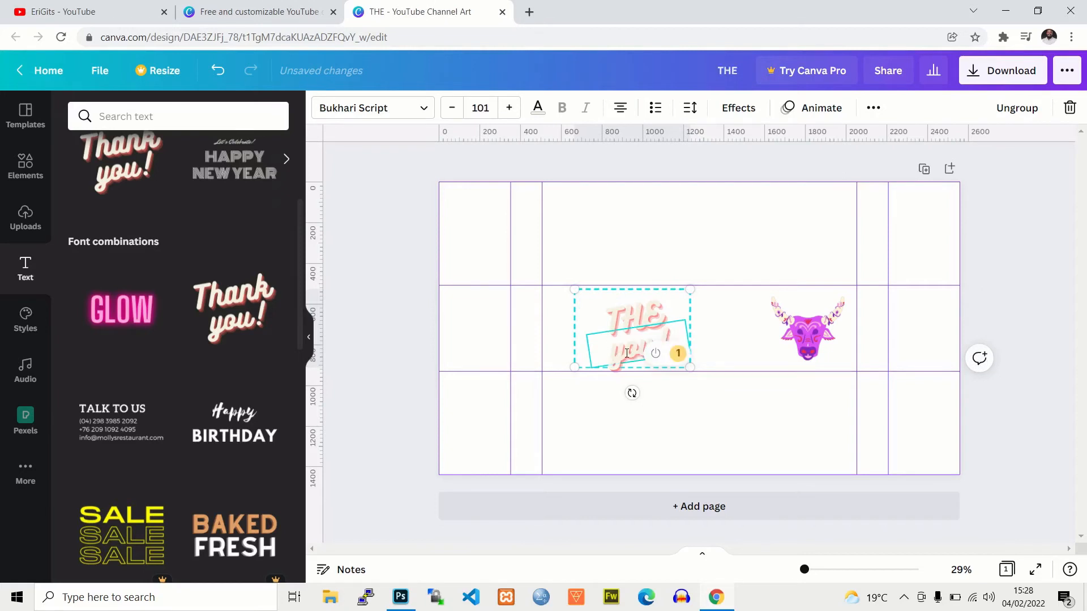
key(BackSpace)
key(BackSpace)
key(BackSpace)
key(BackSpace)
text(BU)
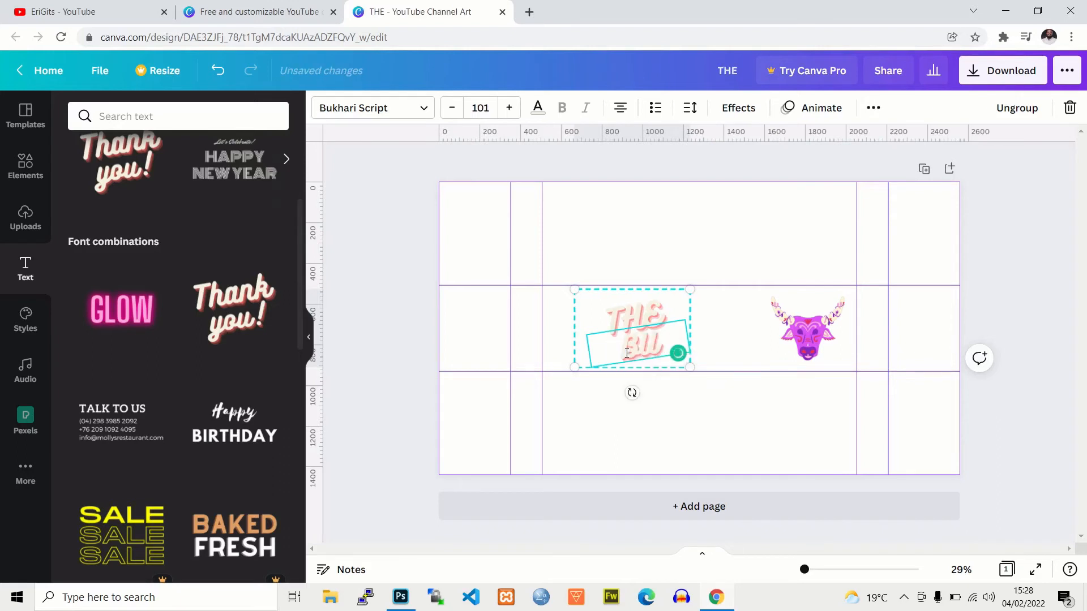
text(LLS)
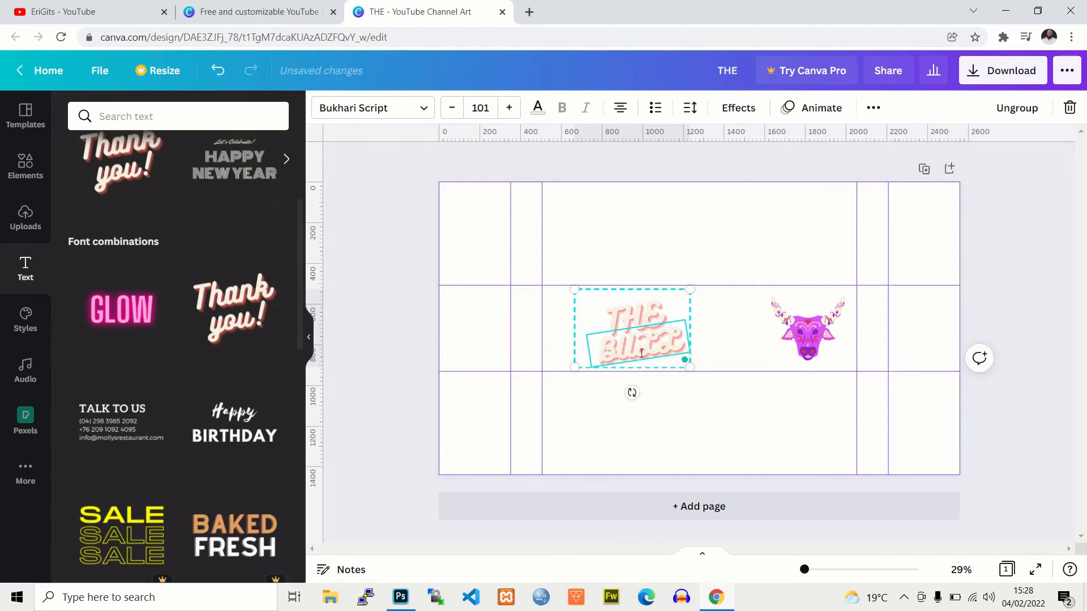
click(722, 357)
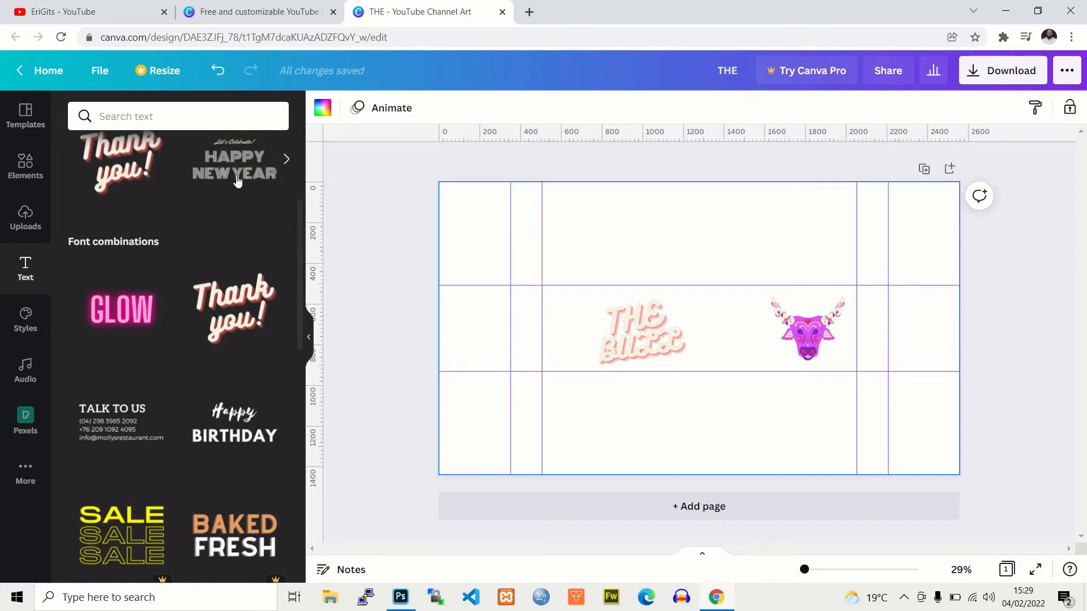
Add a heading text box and place it above the central band, over the script text
scroll(304, 234, up, 4)
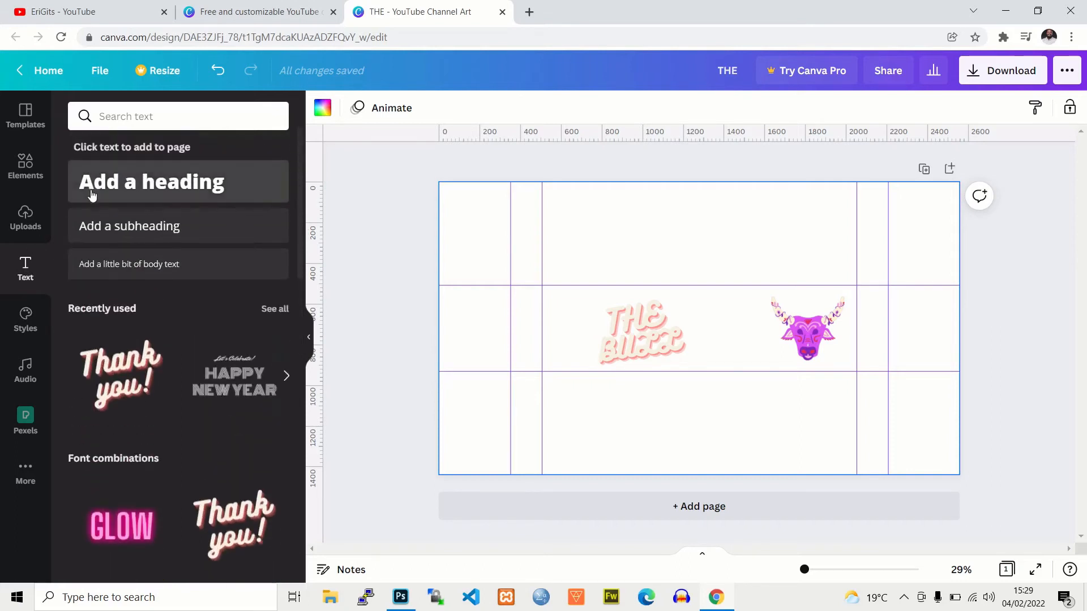
click(121, 184)
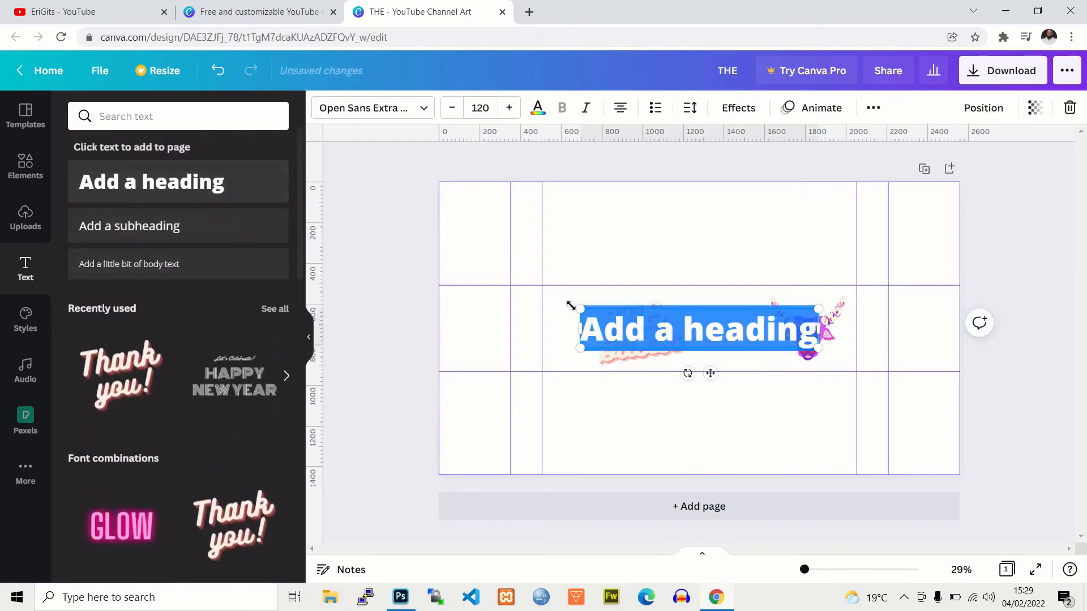
click(720, 335)
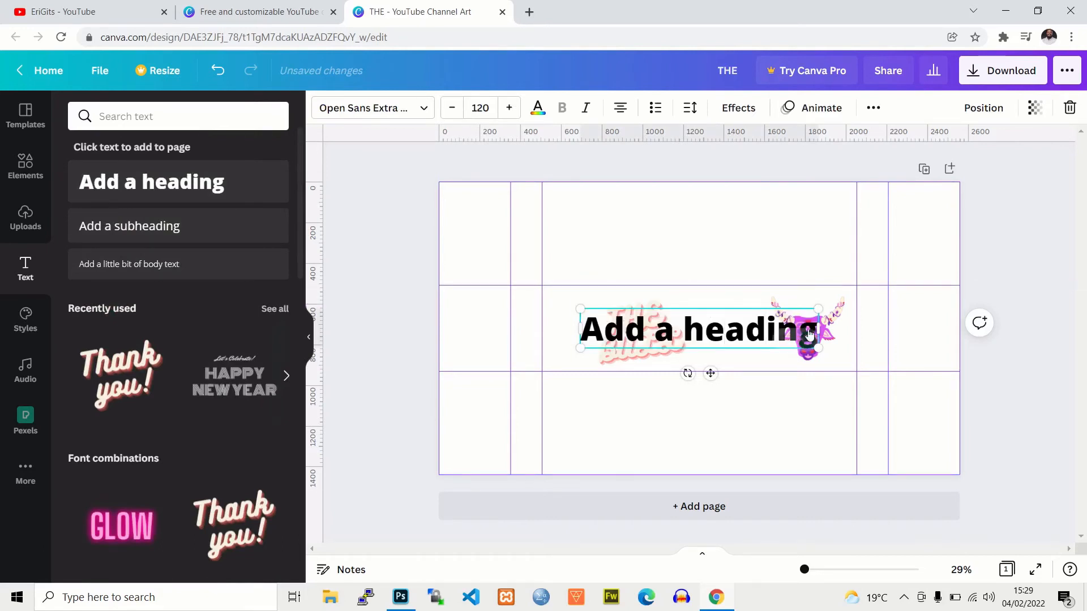
click(561, 245)
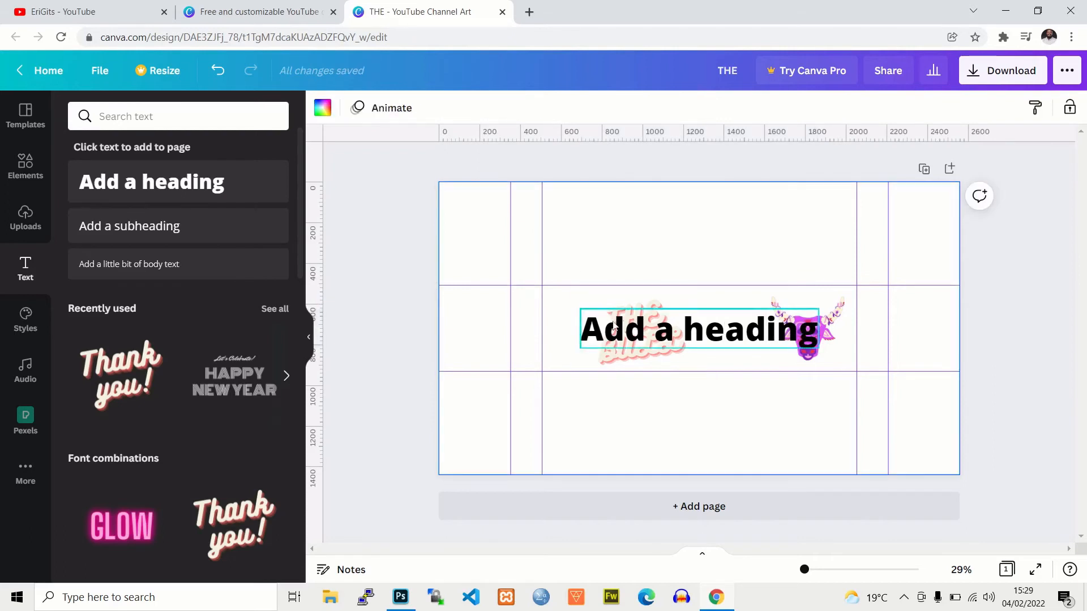
drag(613, 331, 586, 234)
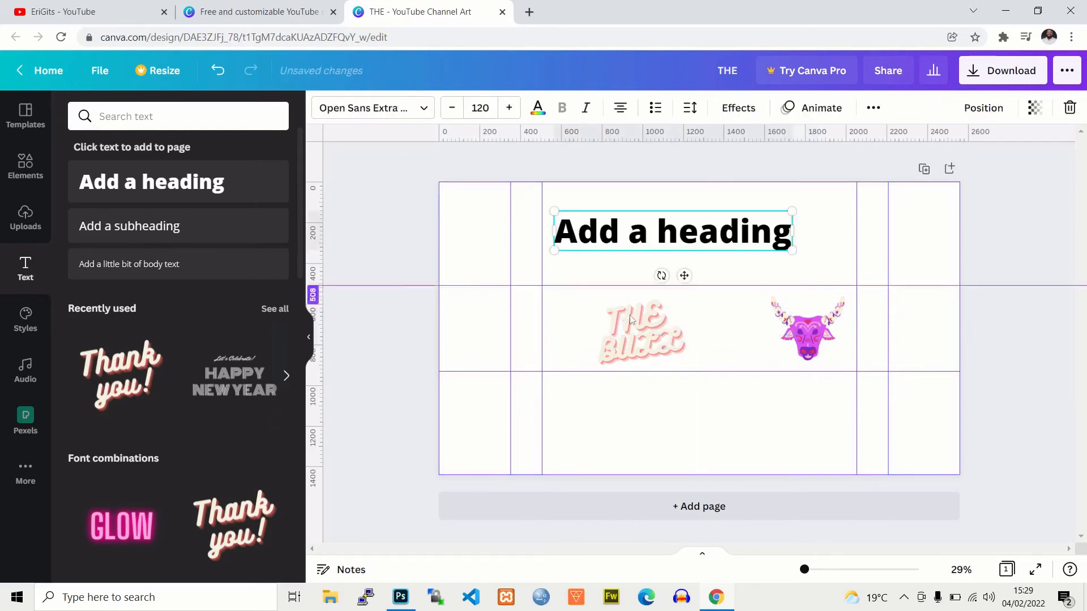
Replace the heading's placeholder text with "MY CHANNEL"
double_click(668, 242)
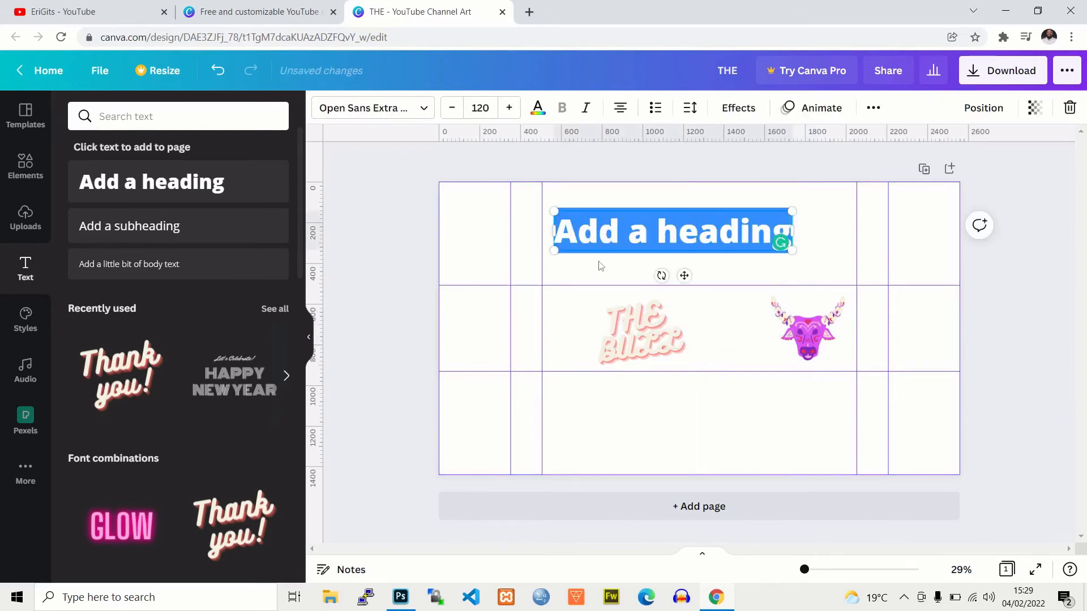
text(MY)
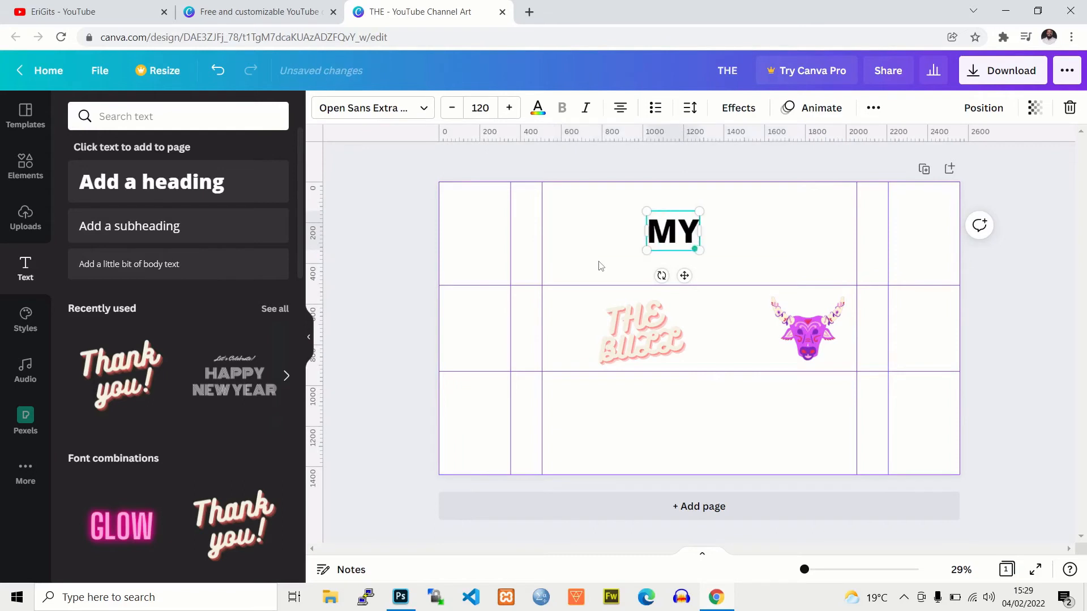
text( CHANNEL)
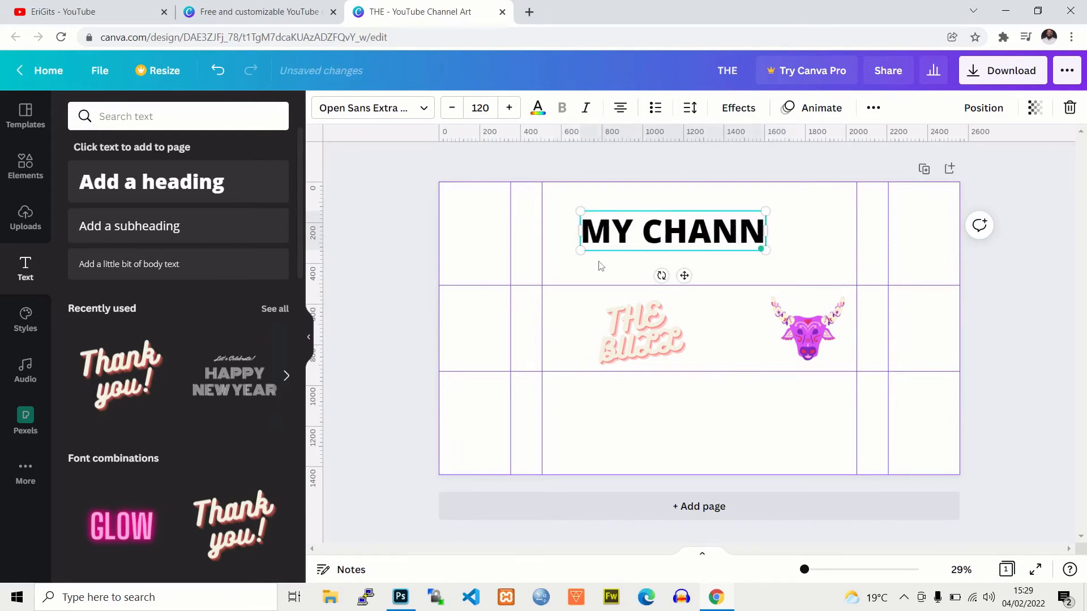
click(817, 250)
click(765, 230)
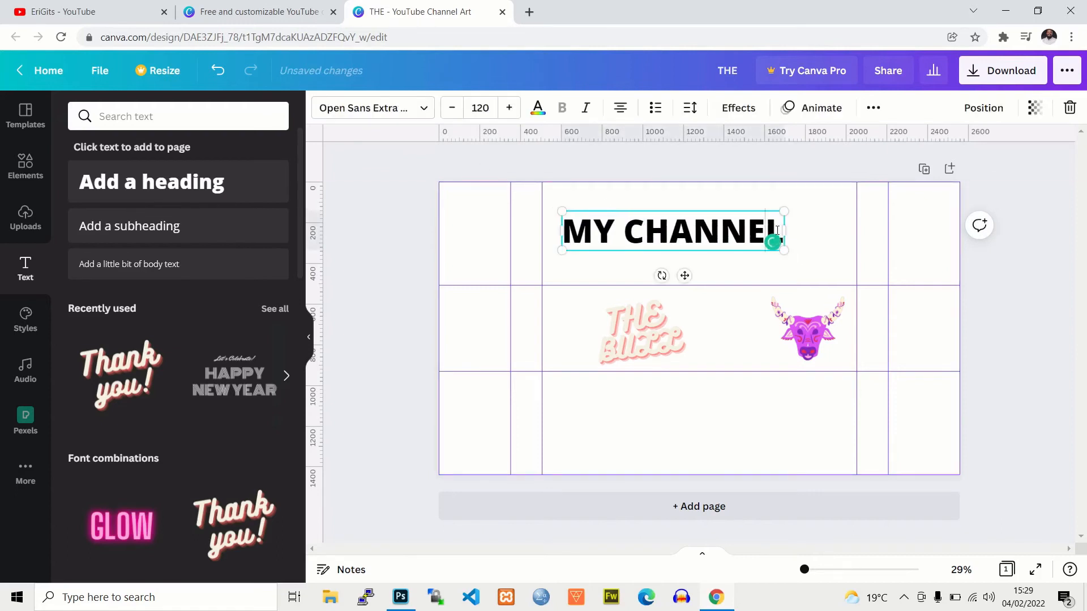
Change the font of the "MY CHANNEL" heading to Belleza
drag(777, 230, 562, 232)
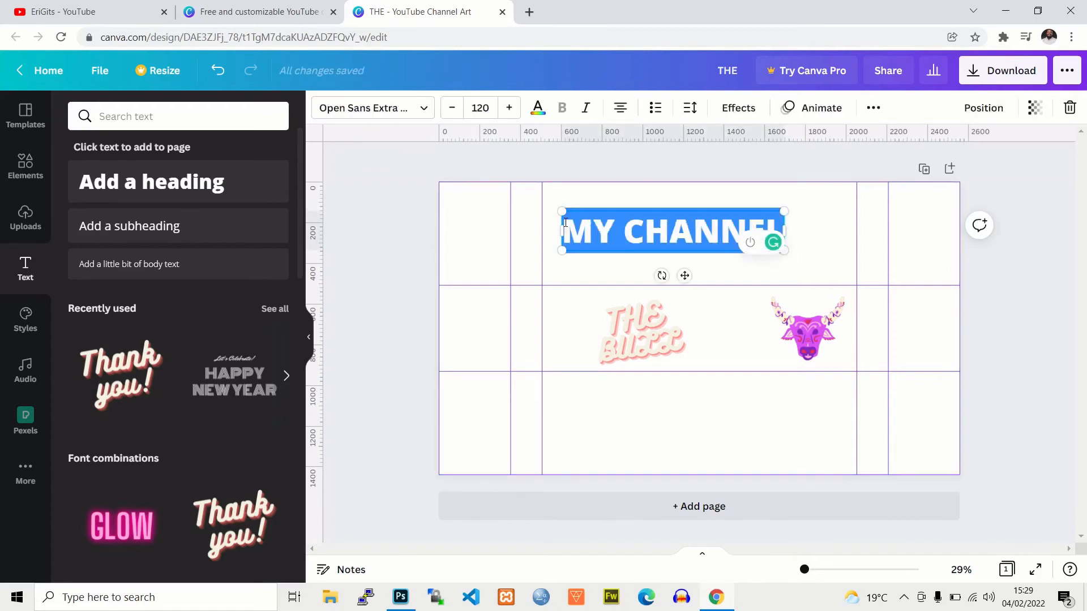
click(424, 111)
scroll(299, 184, down, 1)
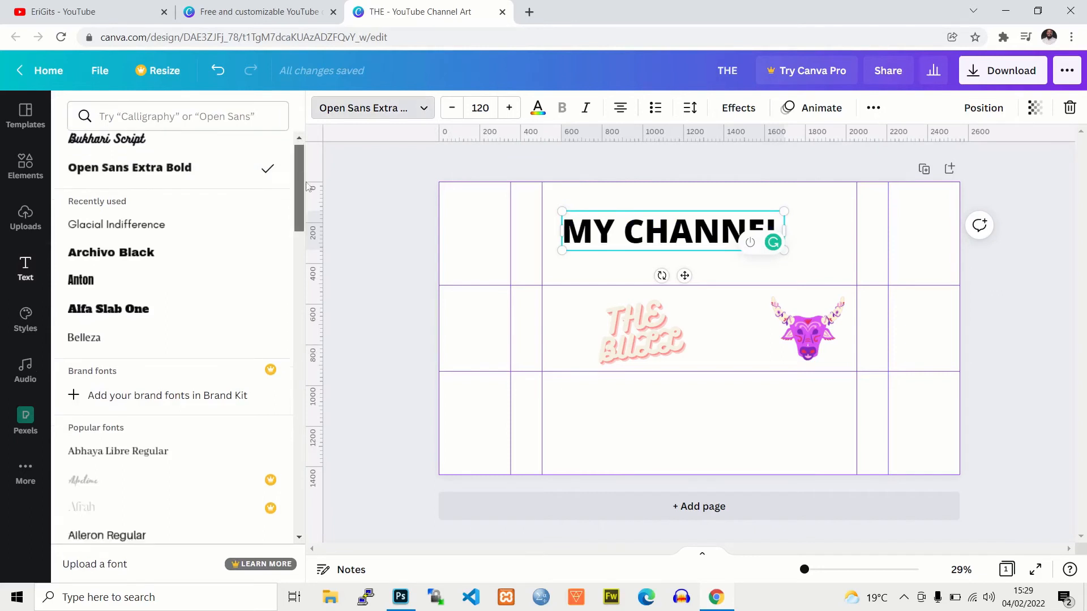
drag(308, 187, 309, 290)
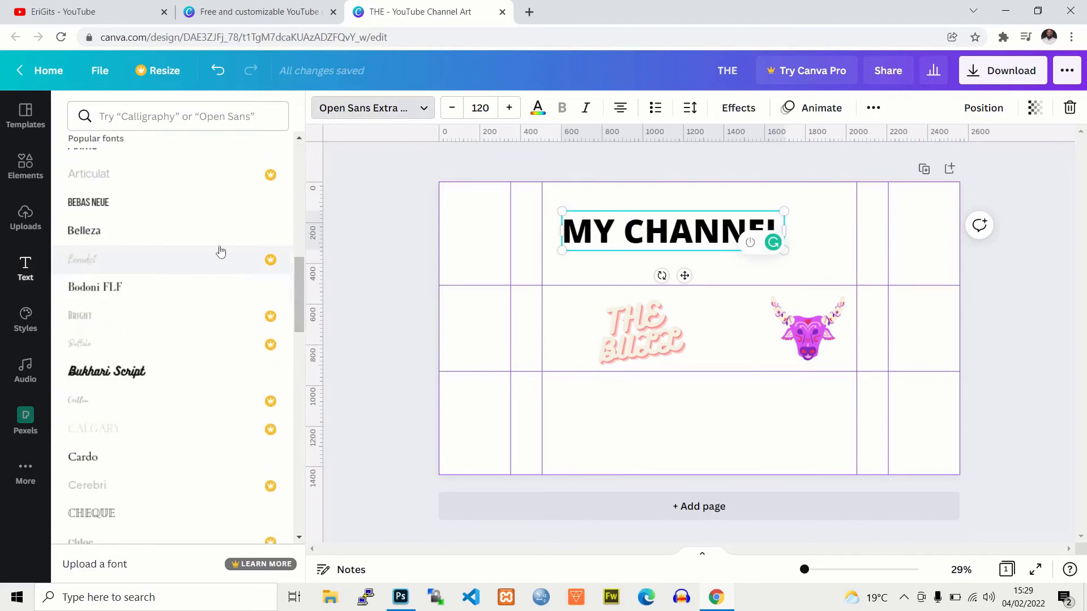
click(111, 237)
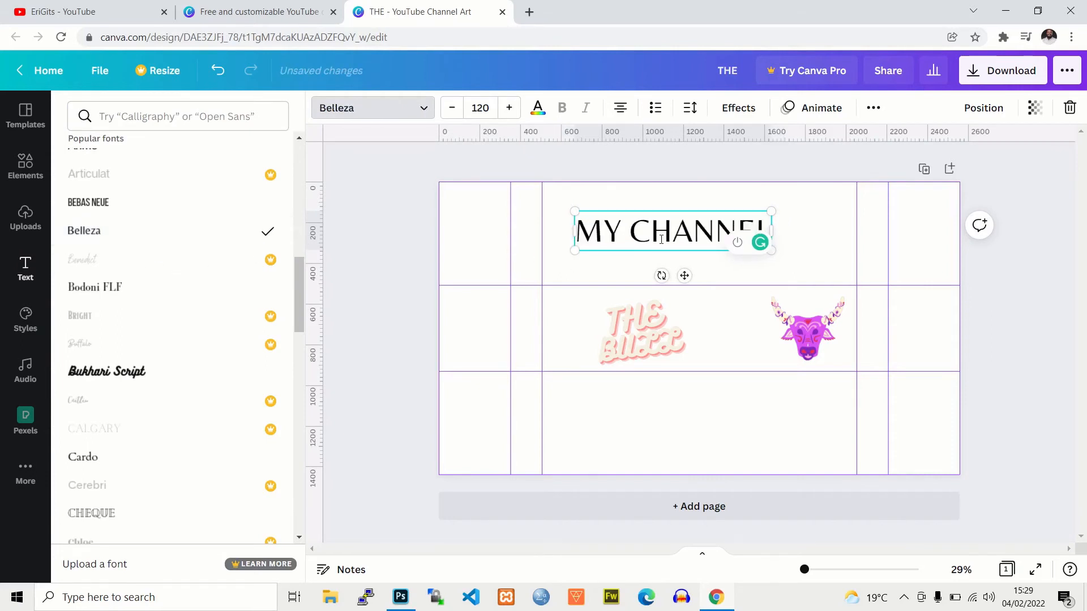
click(418, 116)
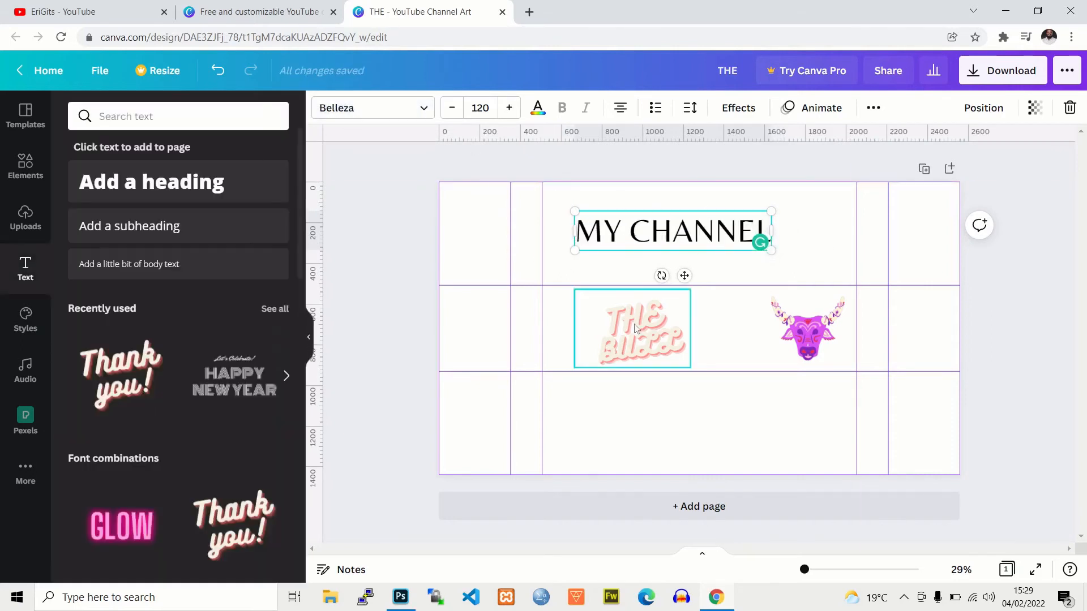
Delete both lines of the "THE BULL" script text from the central band
click(635, 328)
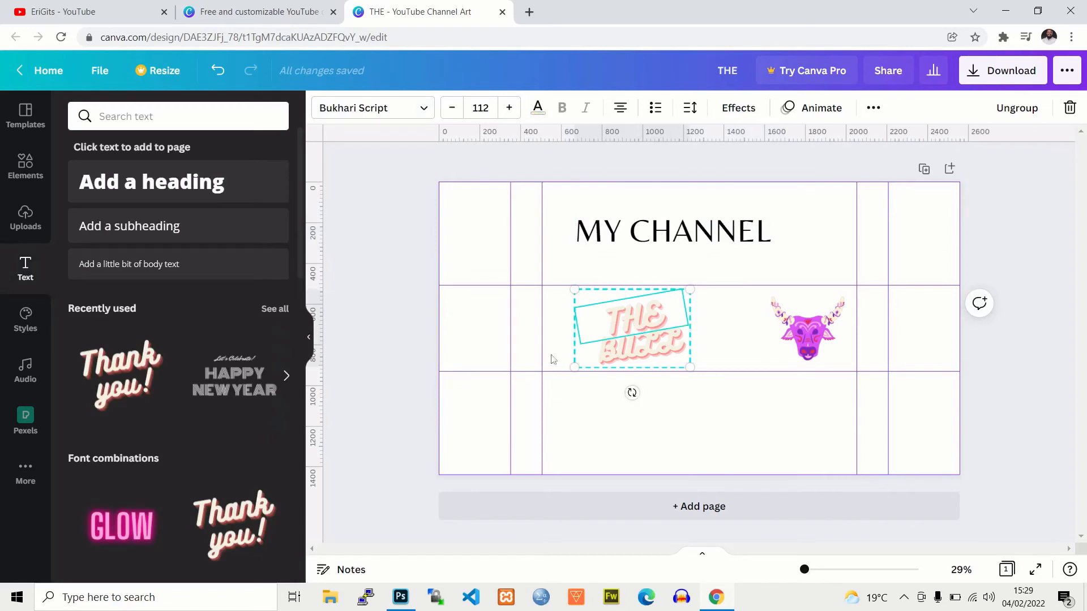
key(Delete)
double_click(676, 354)
key(Delete)
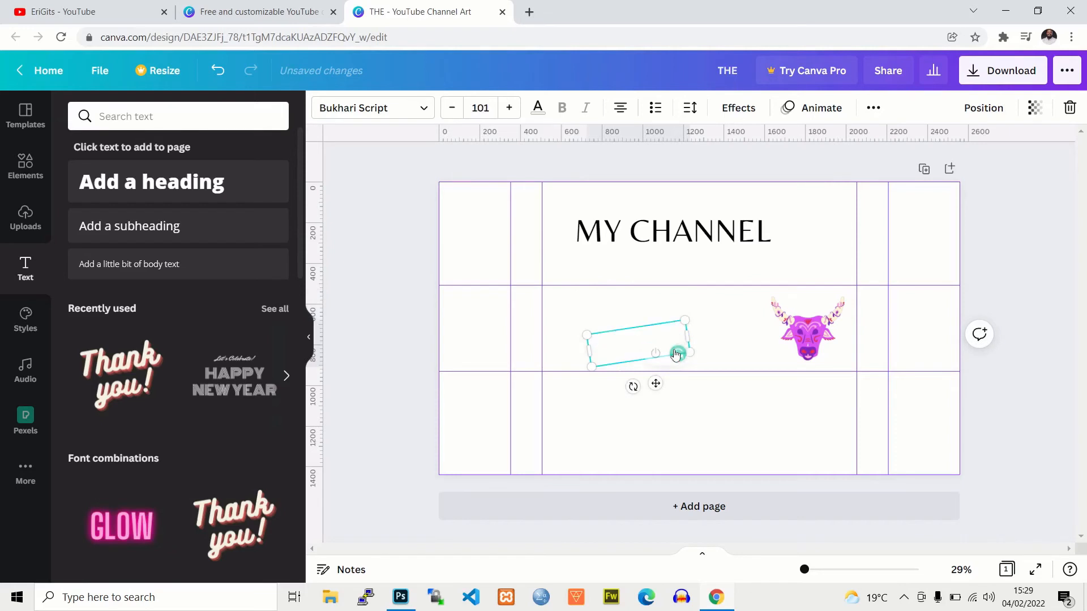
click(726, 358)
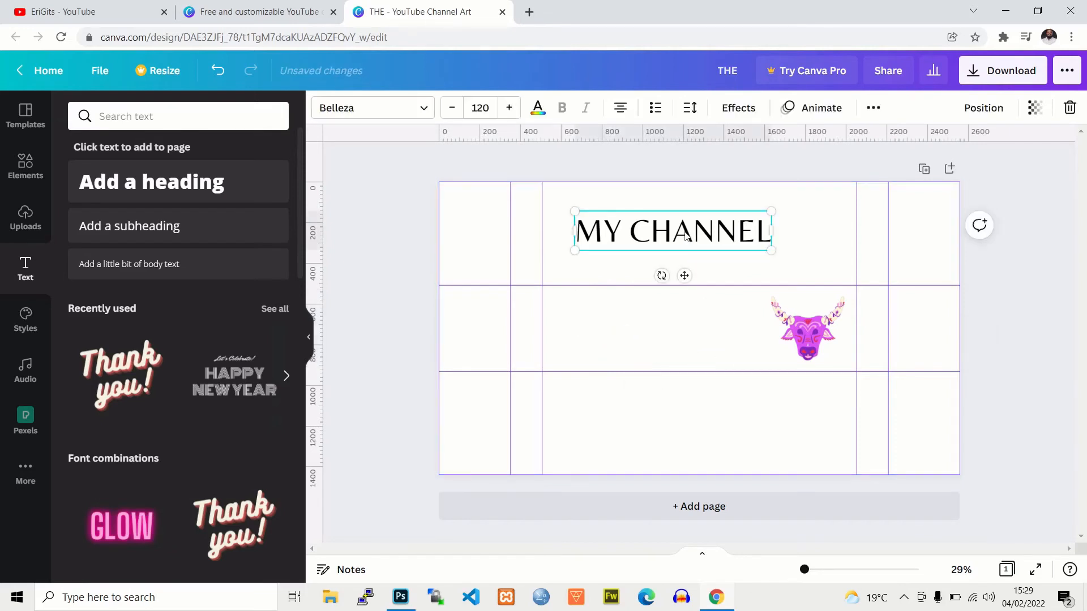
Move the "MY CHANNEL" heading down into the central band, directly left of the bull head
drag(686, 233, 667, 337)
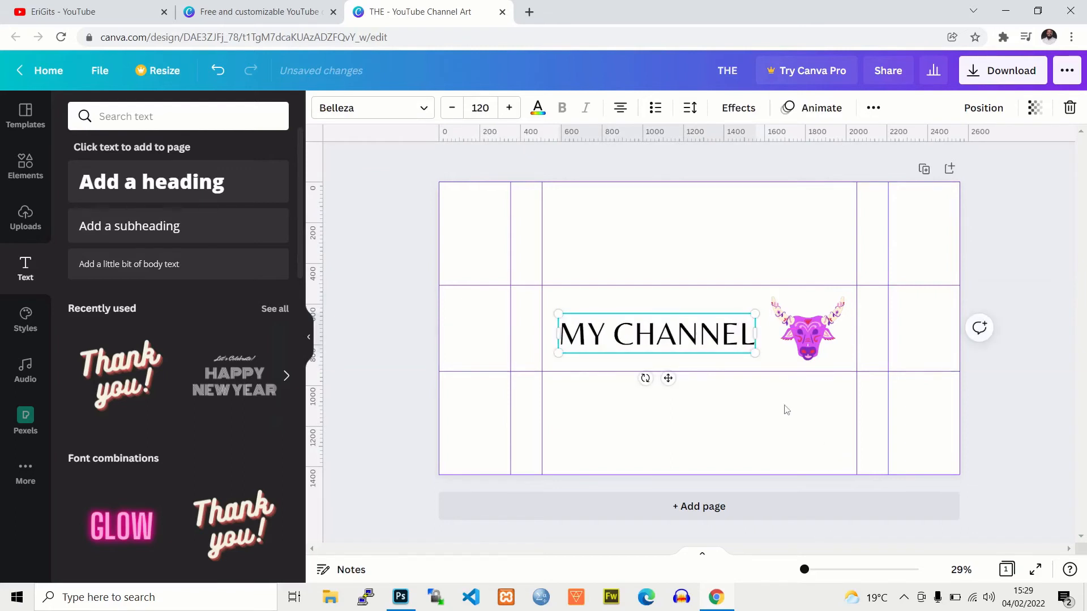
click(781, 354)
click(687, 321)
click(715, 308)
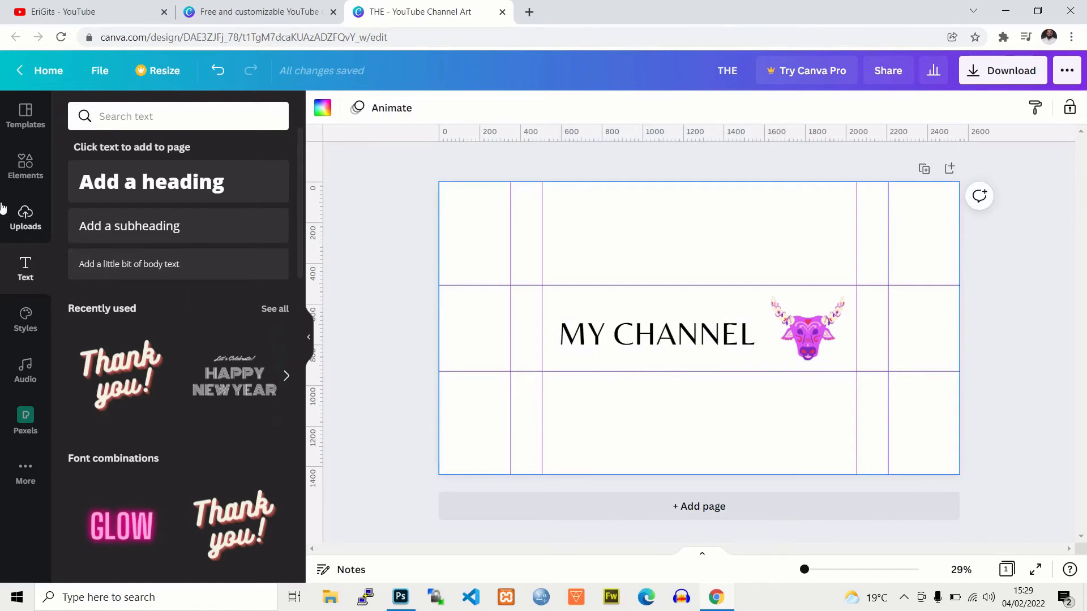
Add the recently used ringed circle shape, shrink it and move the "MY CHANNEL" heading above the central band
click(11, 180)
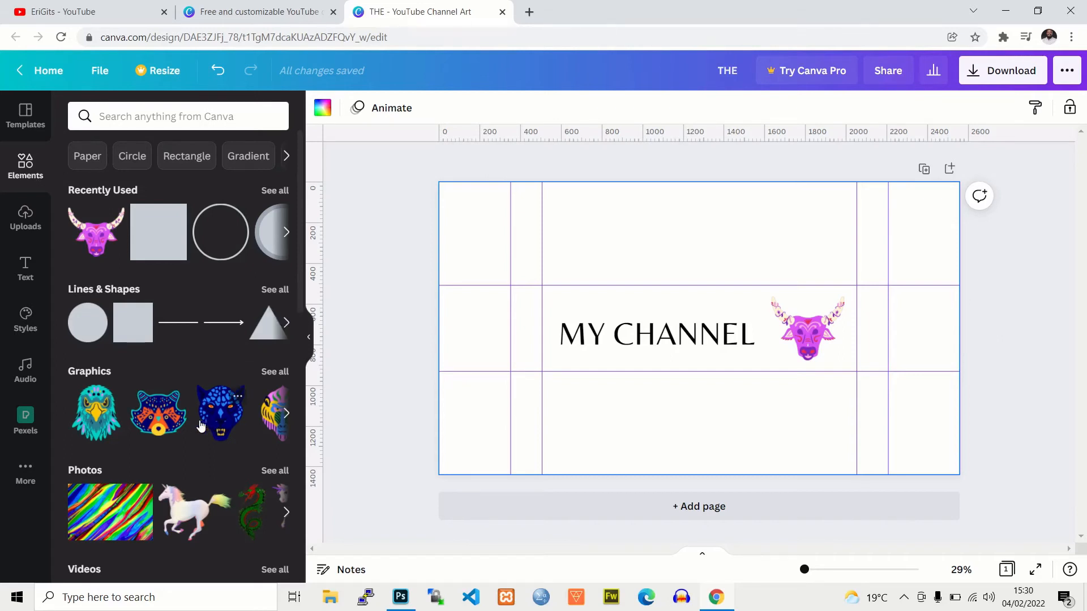
mouse_move(300, 266)
mouse_down()
mouse_move(300, 368)
mouse_move(293, 253)
mouse_up()
click(274, 235)
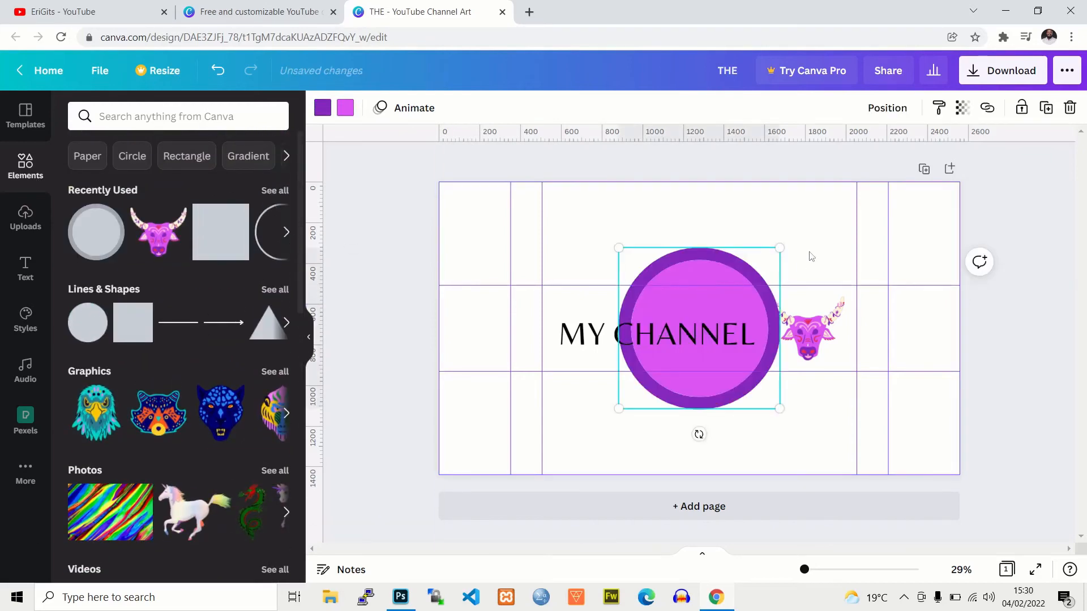
drag(781, 245, 719, 308)
drag(691, 353, 694, 273)
click(663, 348)
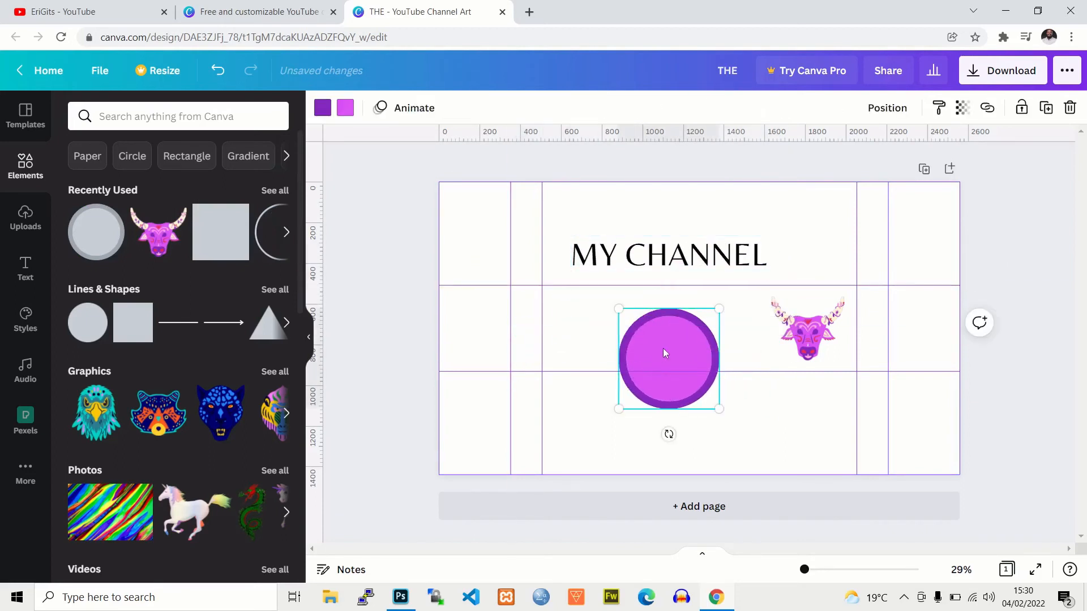
Move the circle to the left end of the central band, try to shrink it there and undo the accidental guide shifts
drag(663, 348, 492, 327)
drag(542, 371, 503, 359)
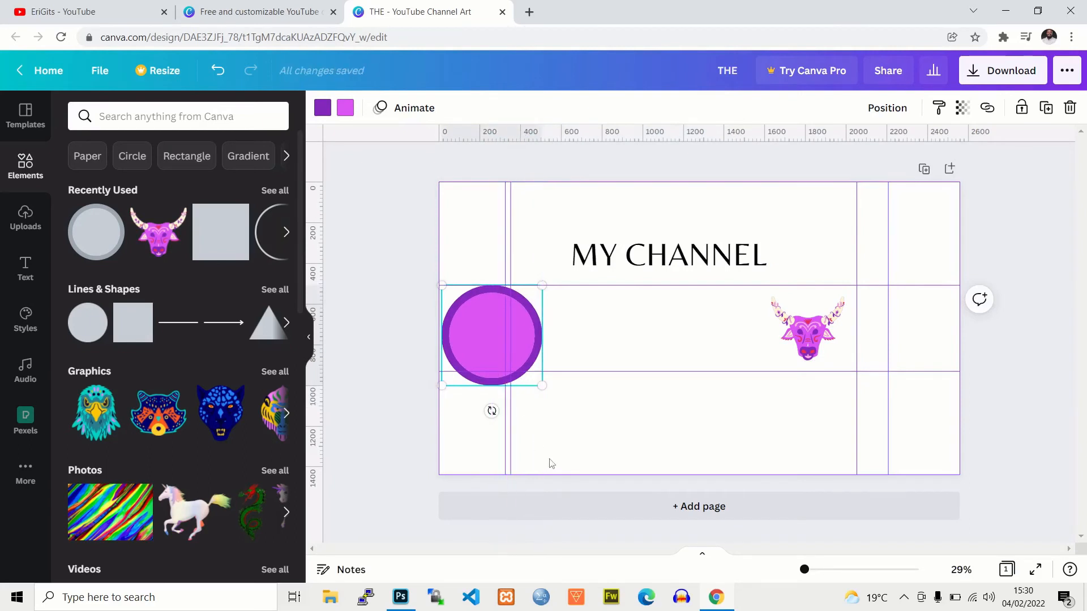
key(ctrl+z)
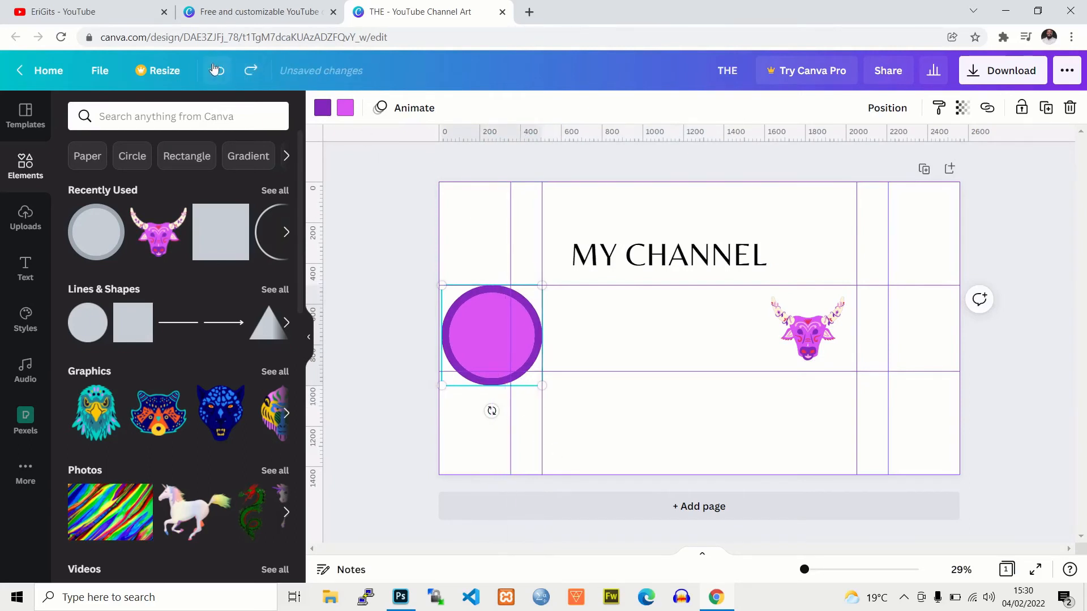
click(621, 311)
click(463, 343)
drag(542, 383, 522, 382)
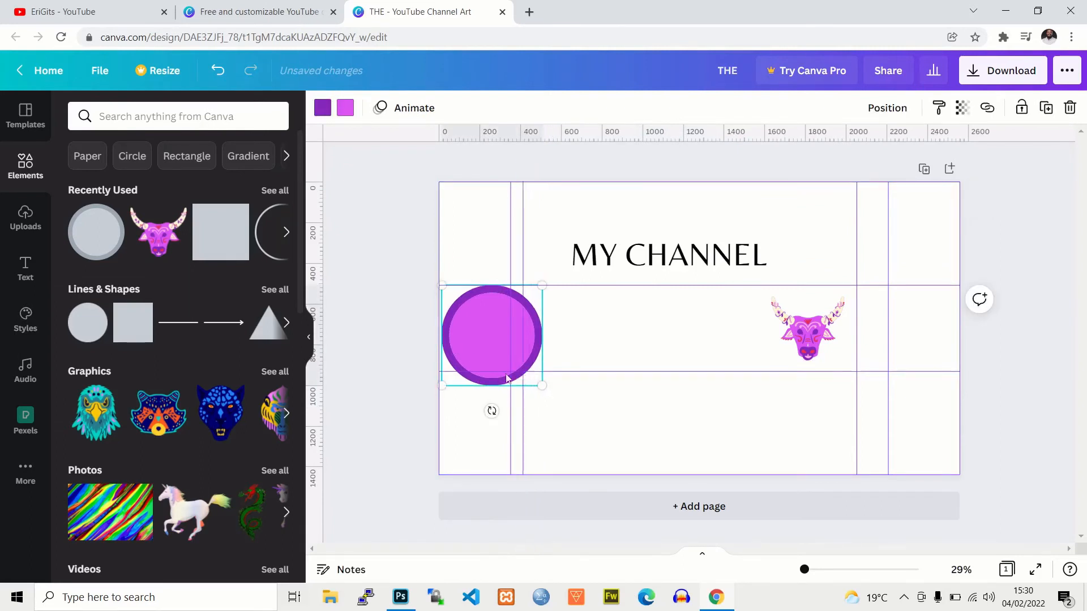
click(223, 79)
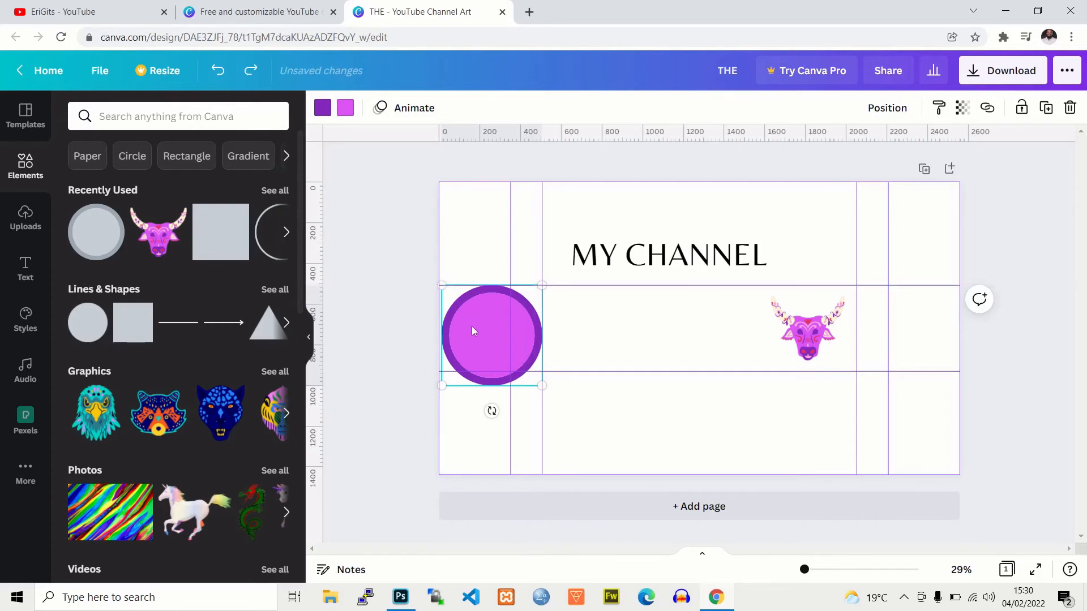
Shrink the circle away from the guides and place it inside the leftmost section of the central band
drag(474, 331, 602, 337)
drag(669, 393, 618, 357)
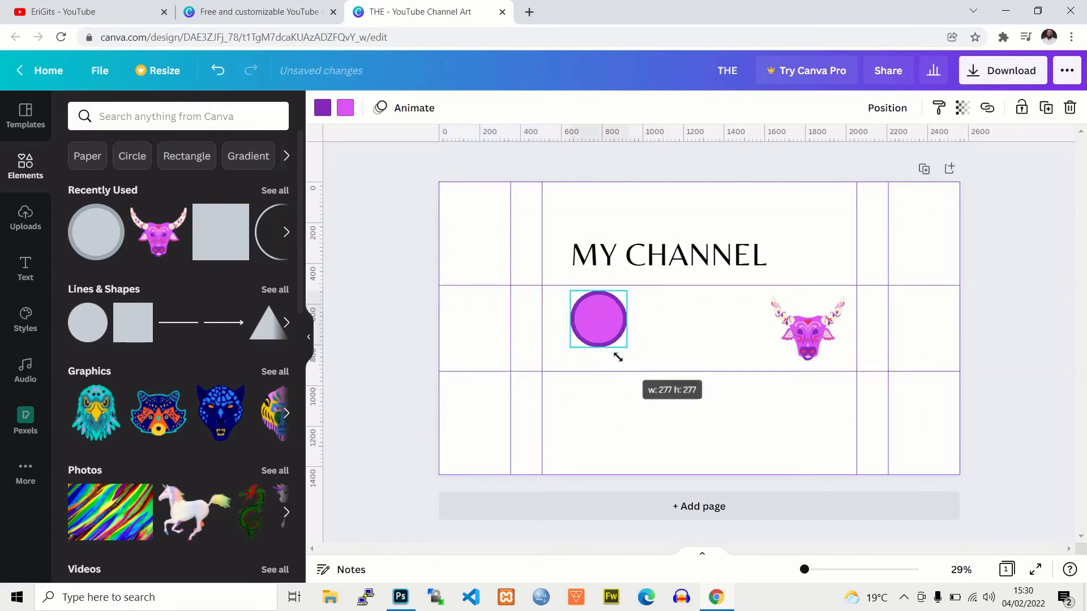
drag(599, 319, 508, 360)
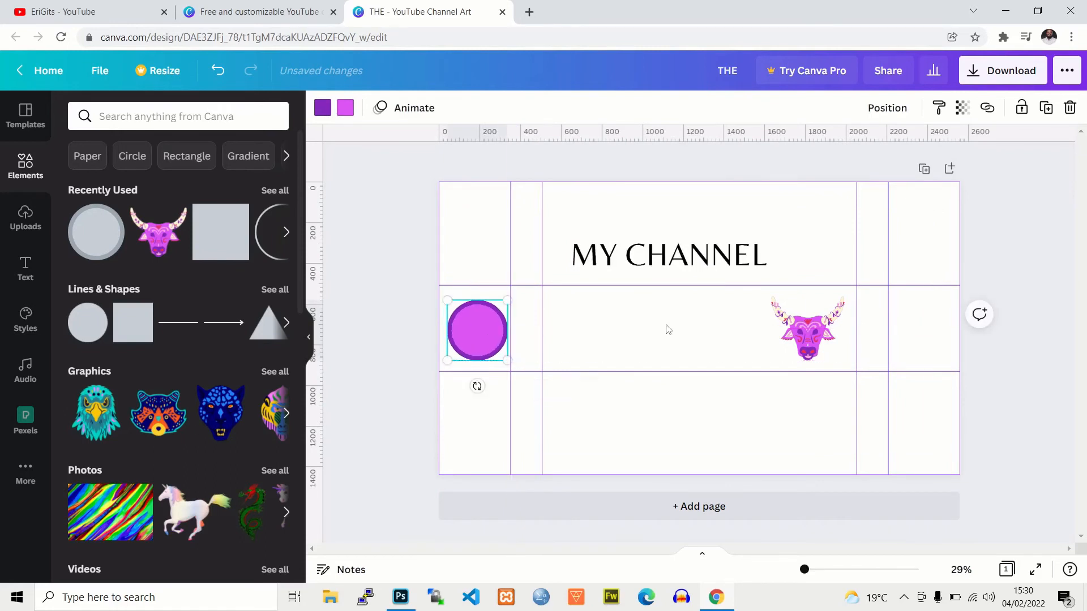
click(638, 337)
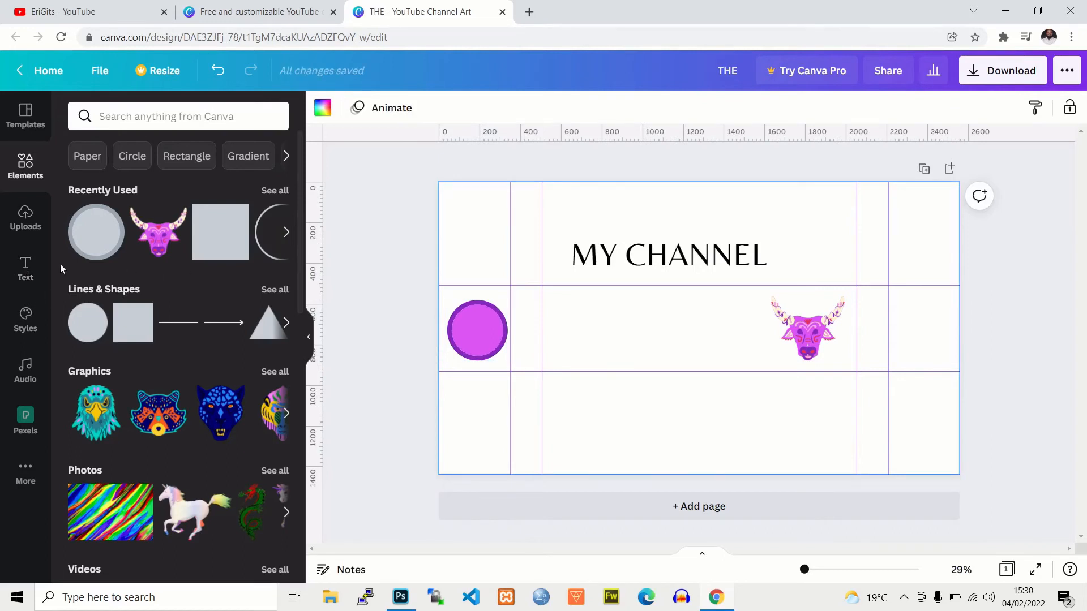
Return the "MY CHANNEL" heading to the central band, between the circle and the bull head
drag(610, 261, 605, 336)
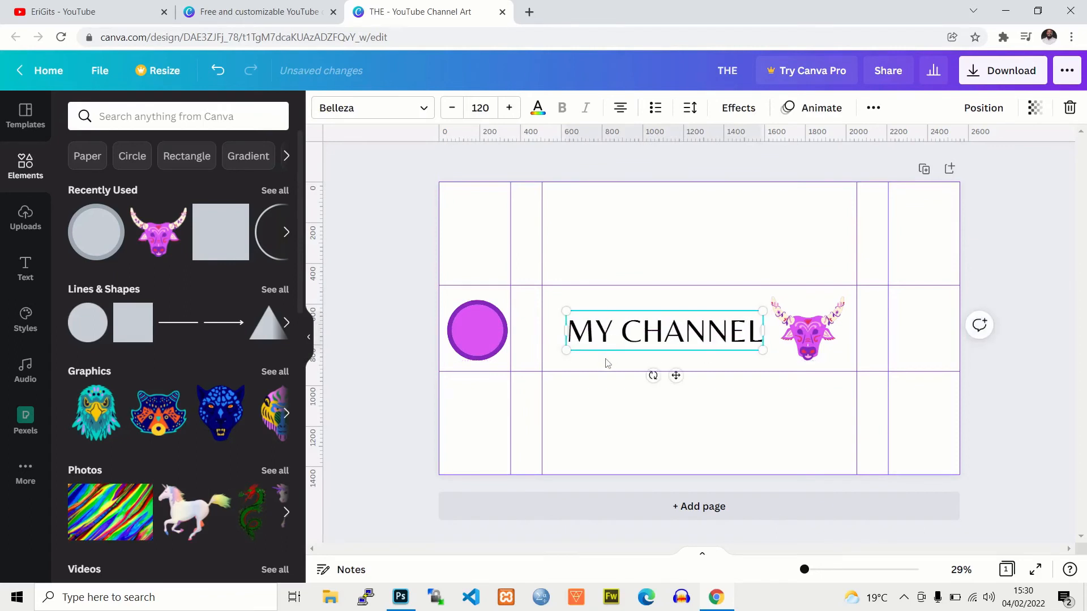
click(783, 428)
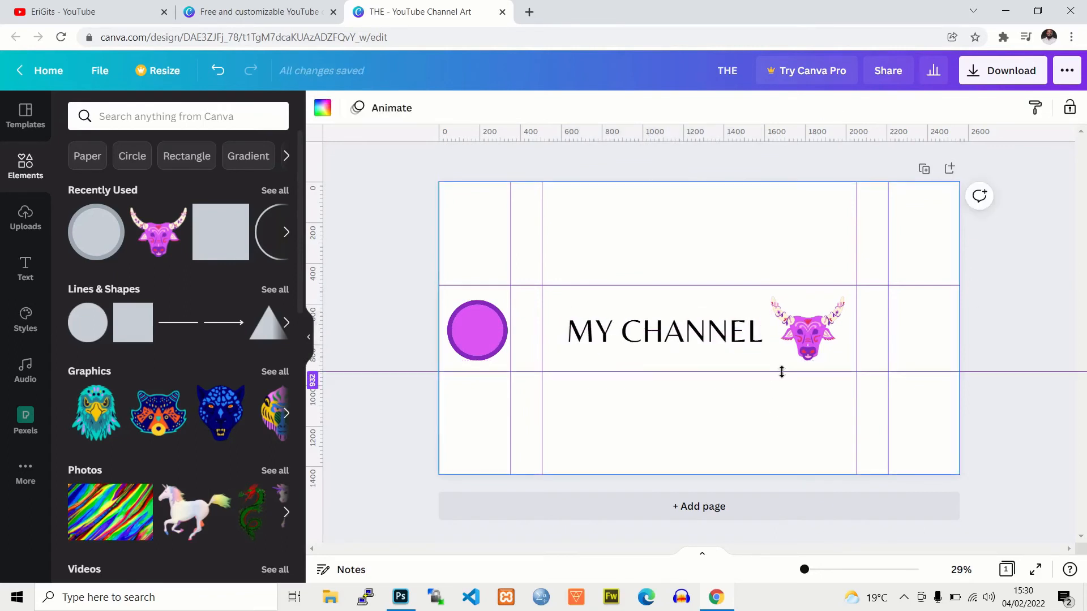
Clear the banner by deleting the bull head, the channel heading and the purple circle
click(667, 342)
click(667, 339)
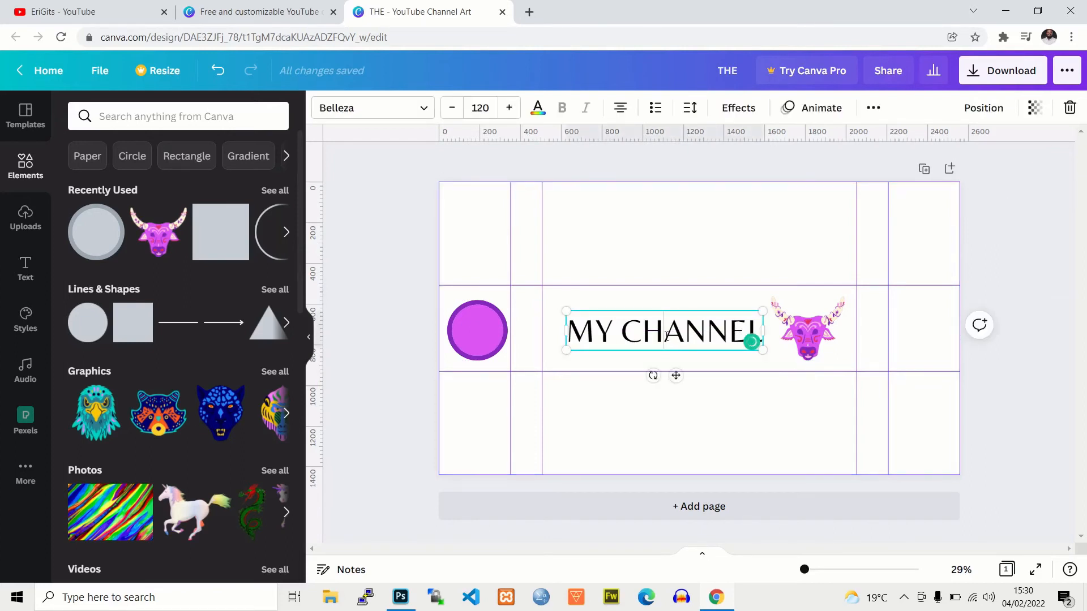
key(Delete)
click(813, 344)
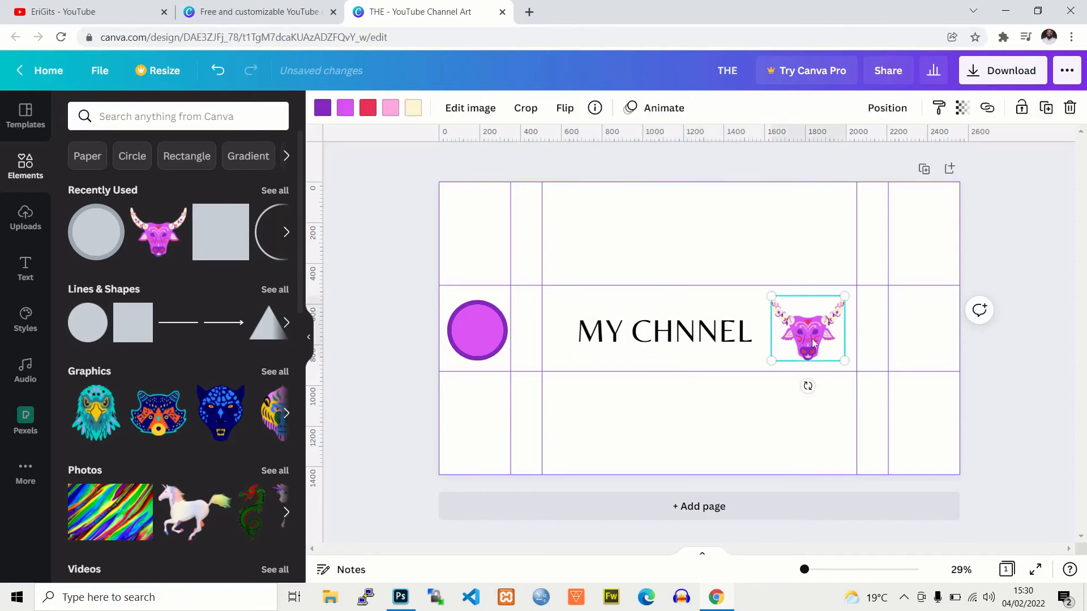
key(Delete)
click(699, 348)
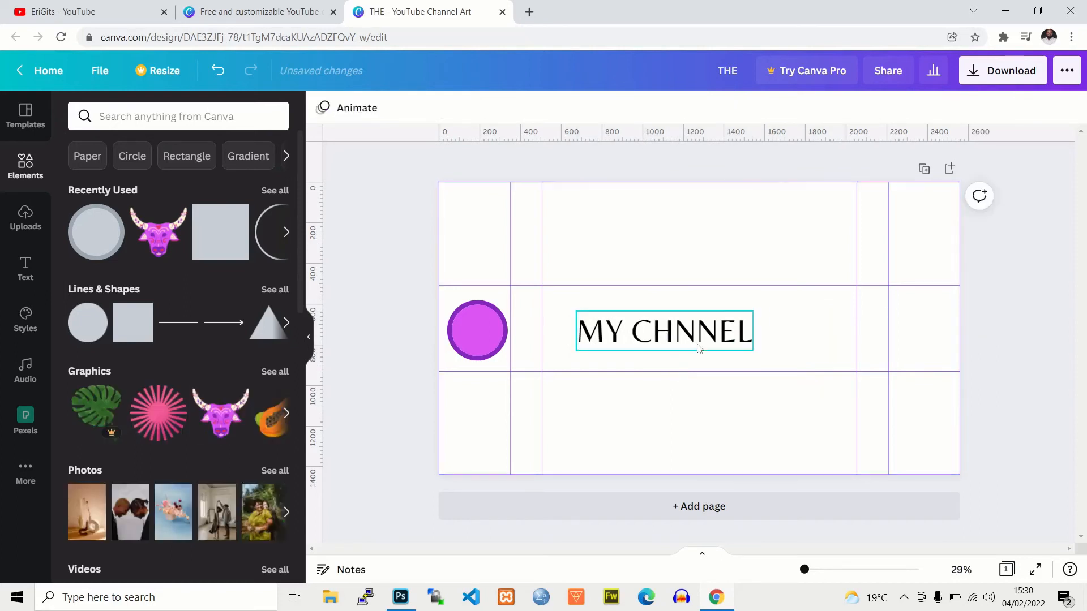
key(Delete)
click(483, 351)
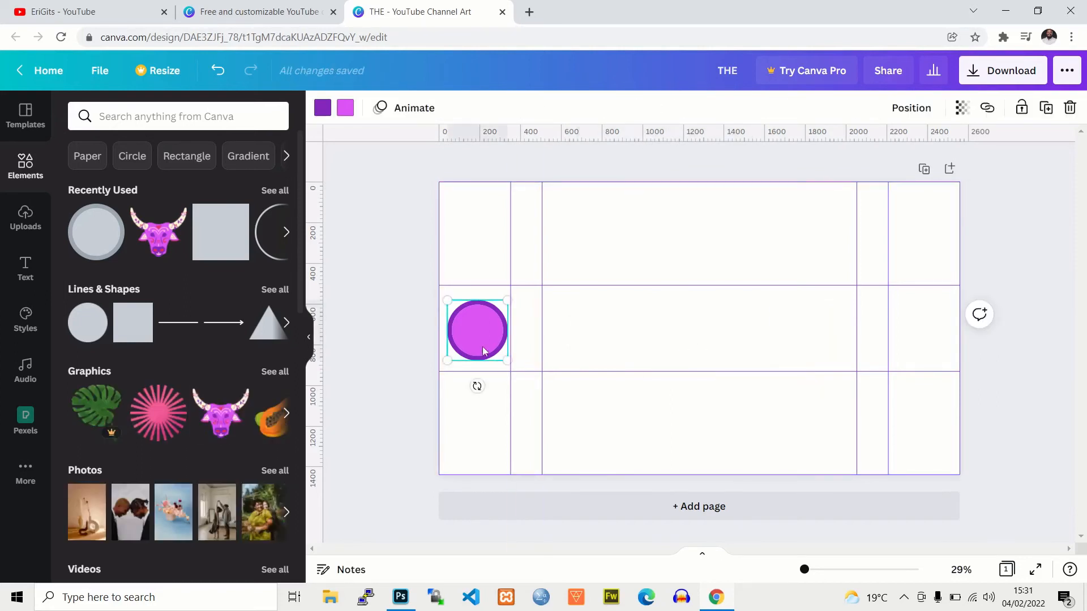
key(Delete)
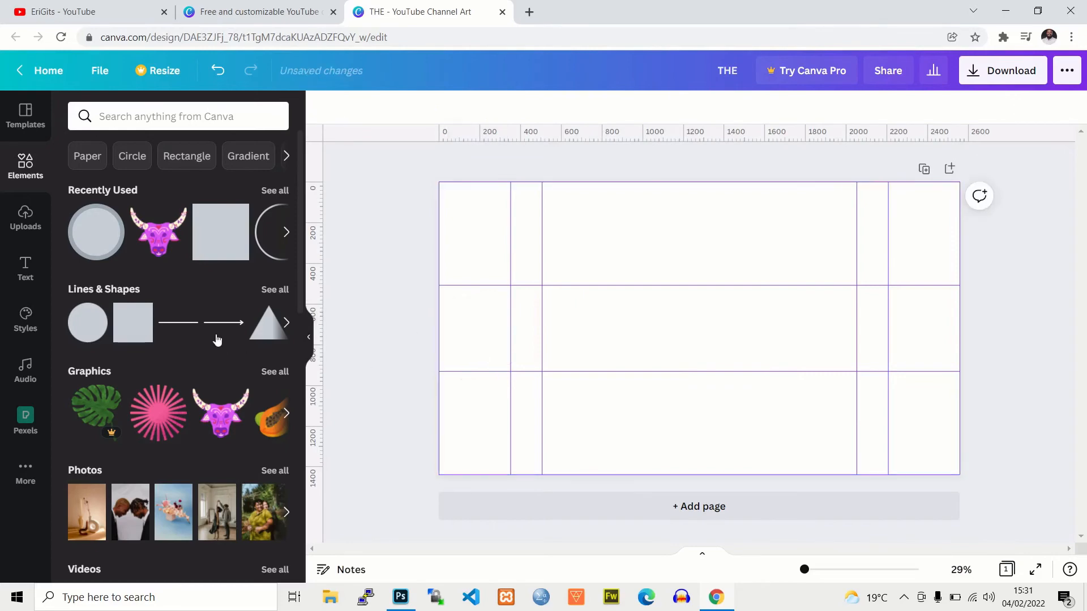
Add the uploaded portrait of the man in the white shirt, scale it to the central band's height and place it at the middle section's right end
click(35, 225)
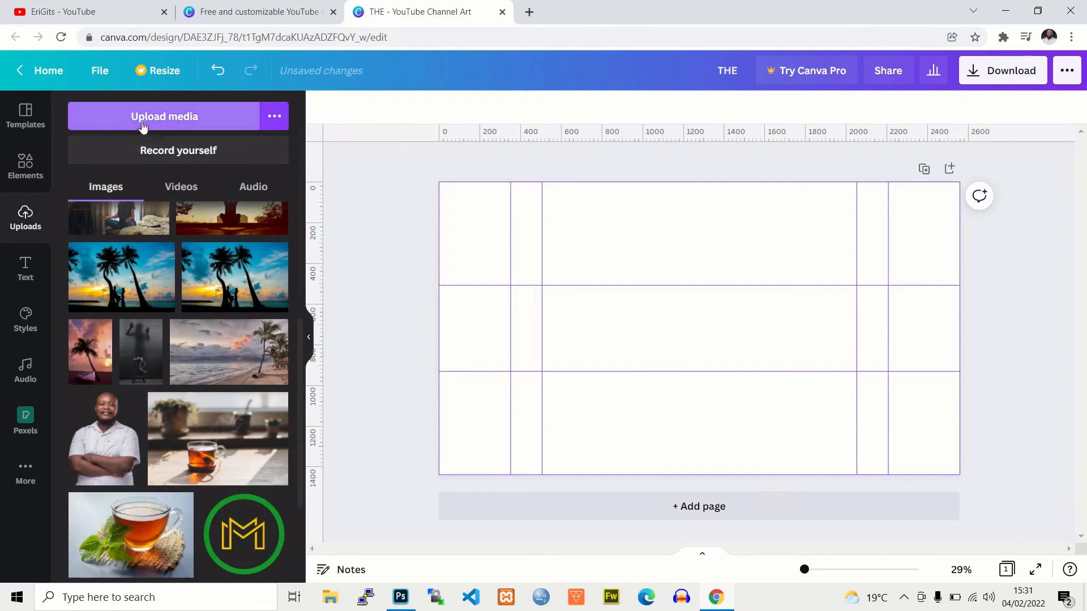
click(99, 428)
drag(775, 236, 723, 300)
drag(638, 407, 651, 380)
drag(682, 344, 813, 333)
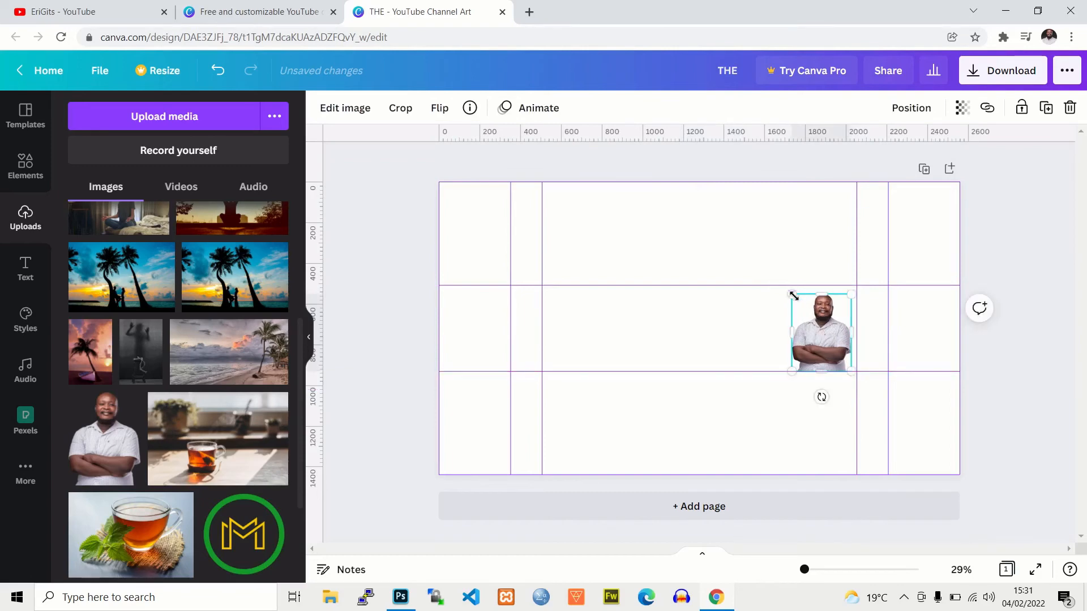
drag(793, 295, 784, 287)
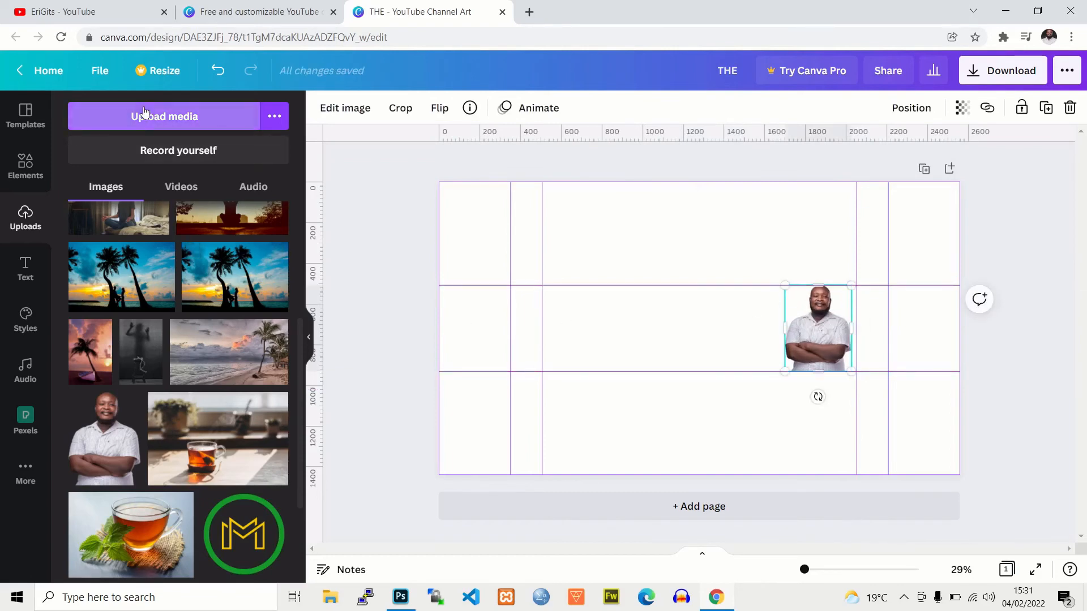
Open the file picker for uploading media and close it without choosing a file
click(140, 129)
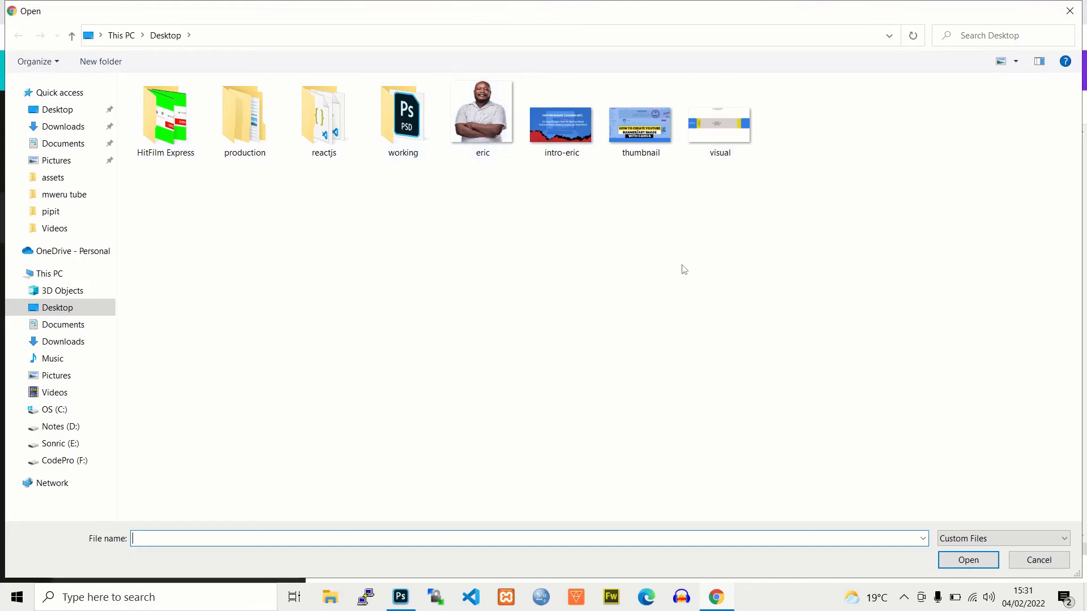
click(1039, 559)
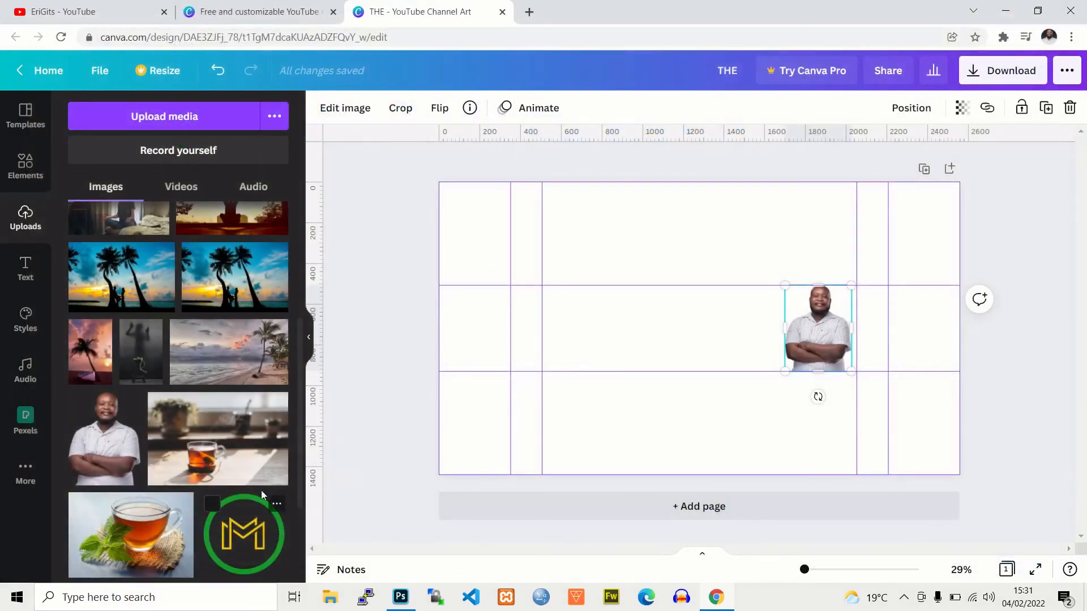
Add a new heading text box and move it into the banner's upper band, clear of the portrait
click(25, 266)
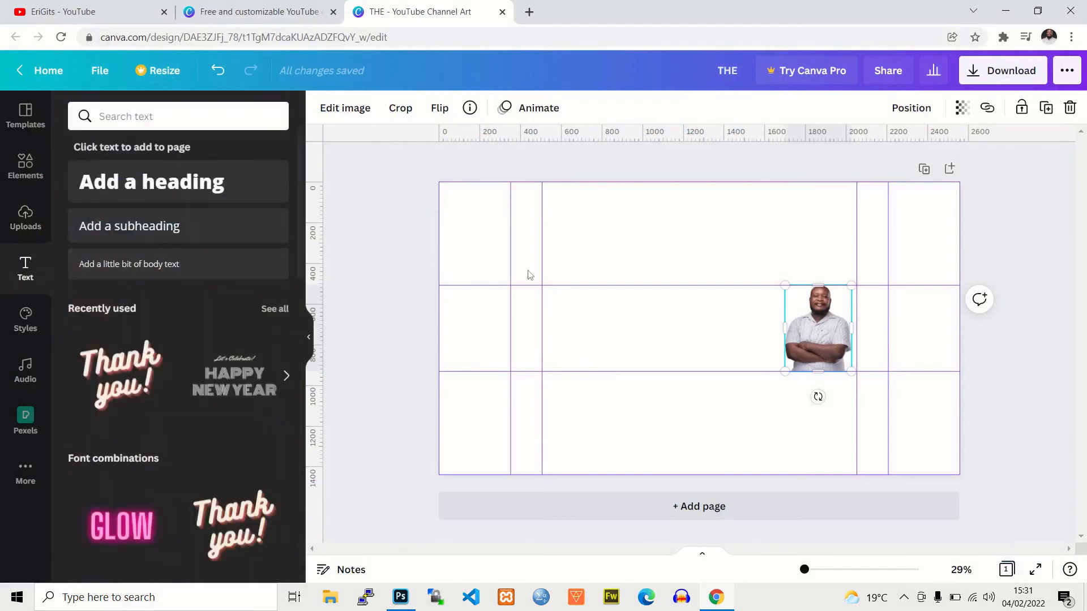
click(568, 315)
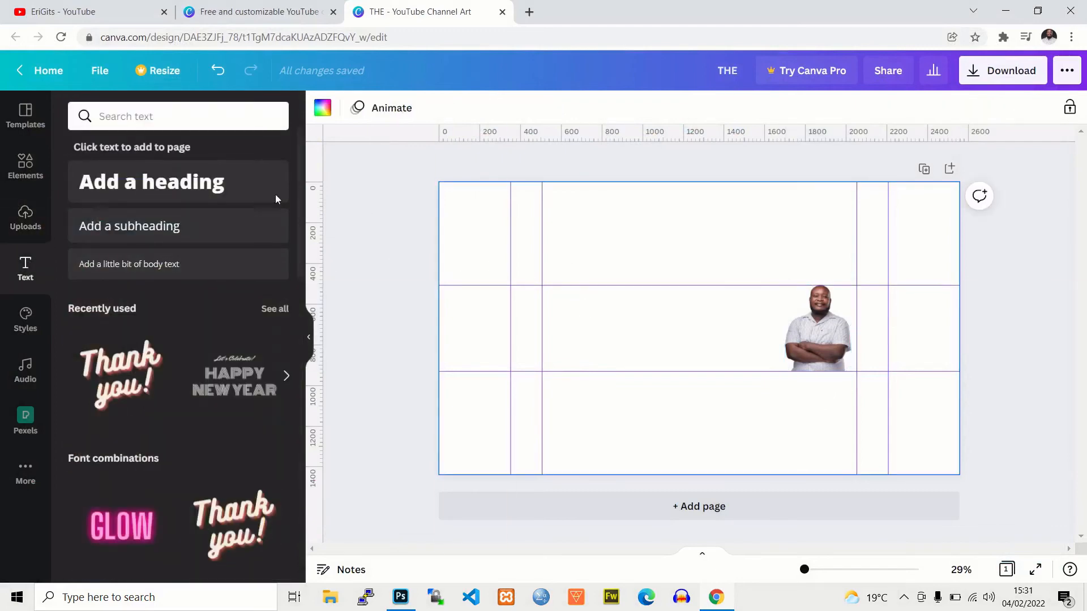
click(133, 182)
click(649, 336)
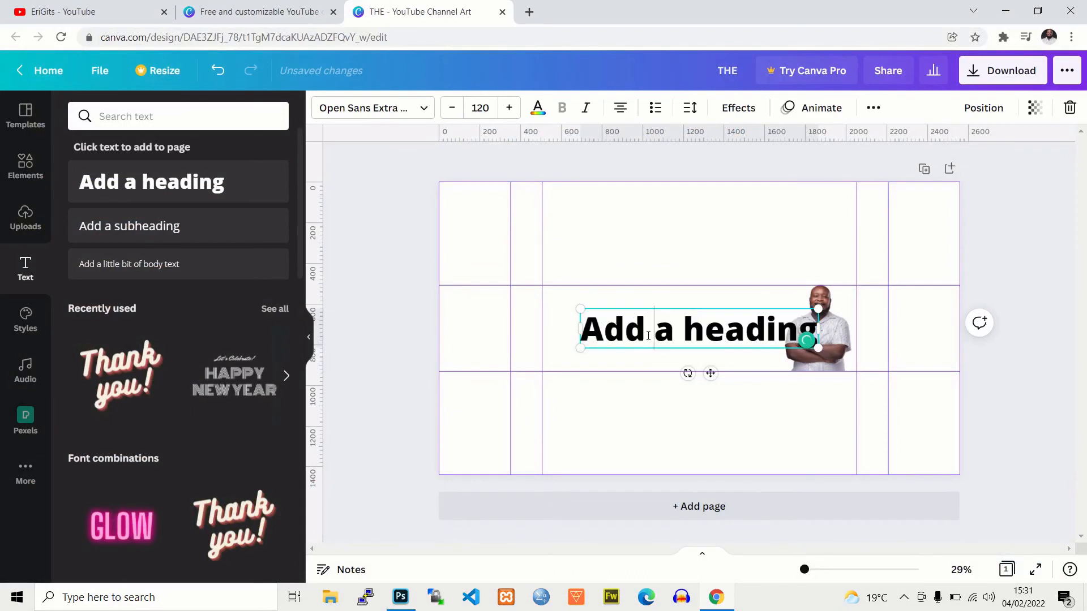
click(573, 270)
click(606, 330)
drag(607, 330, 573, 232)
Replace the heading's placeholder text with "WELCOME TO MY CHANNEL", undoing any accidental guide move
double_click(558, 229)
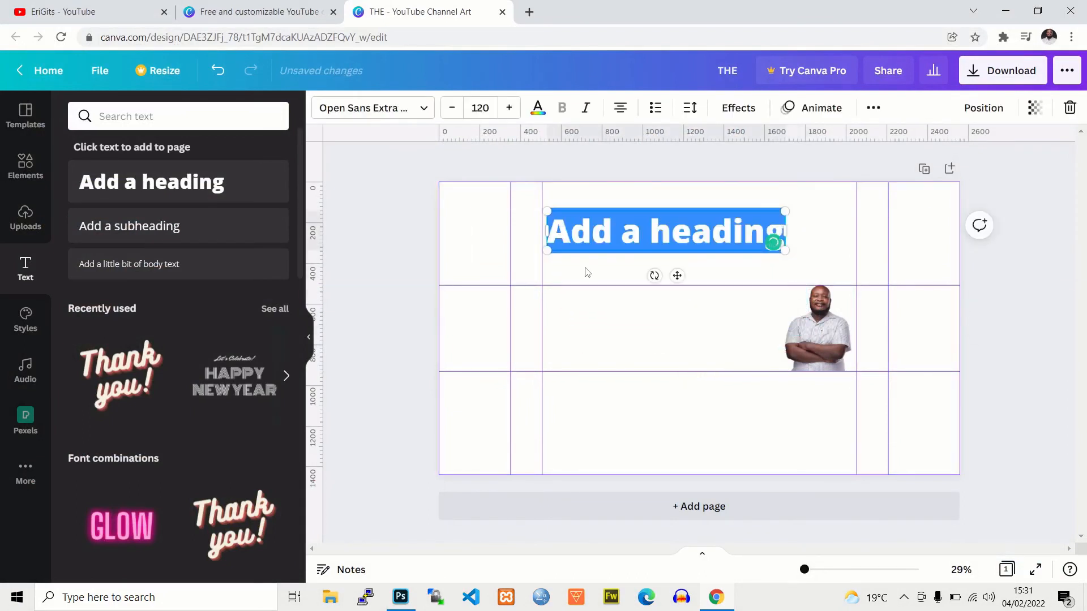
text(WELCO)
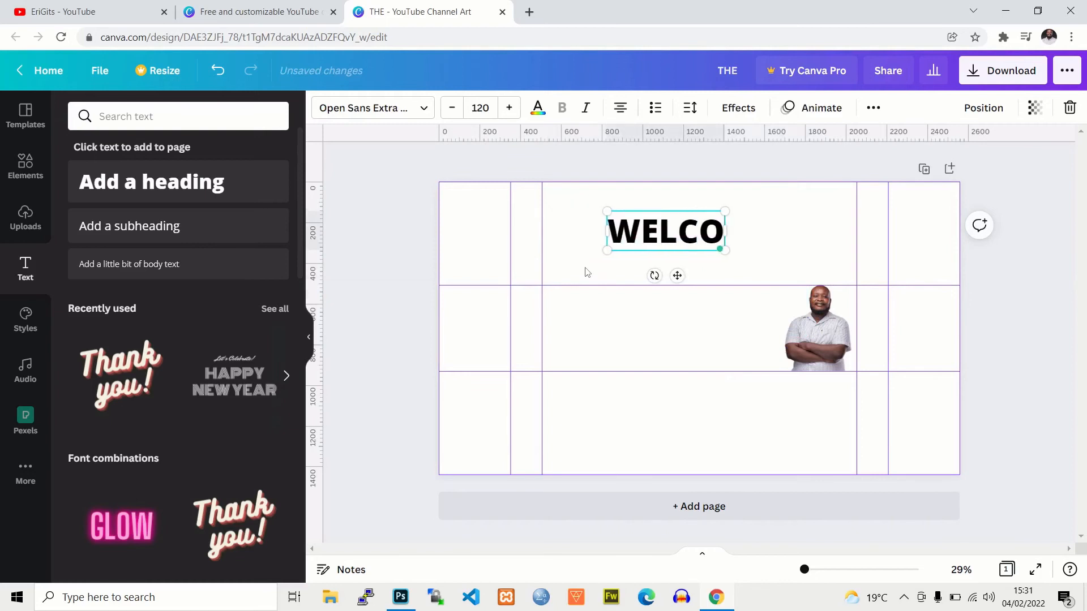
text(ME TO)
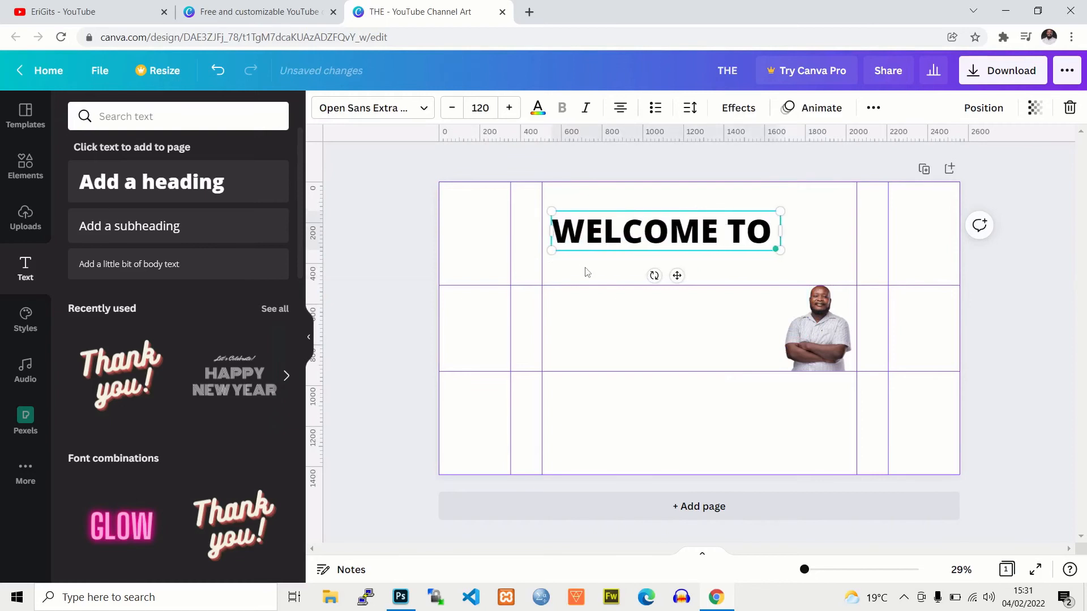
text( MY CHANNEL)
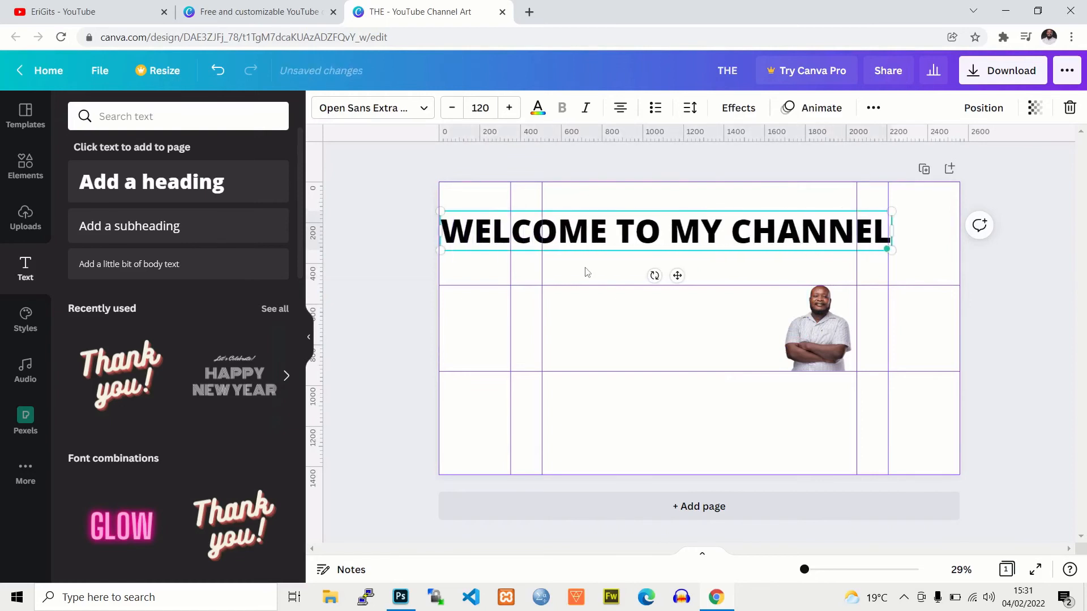
drag(886, 227, 806, 228)
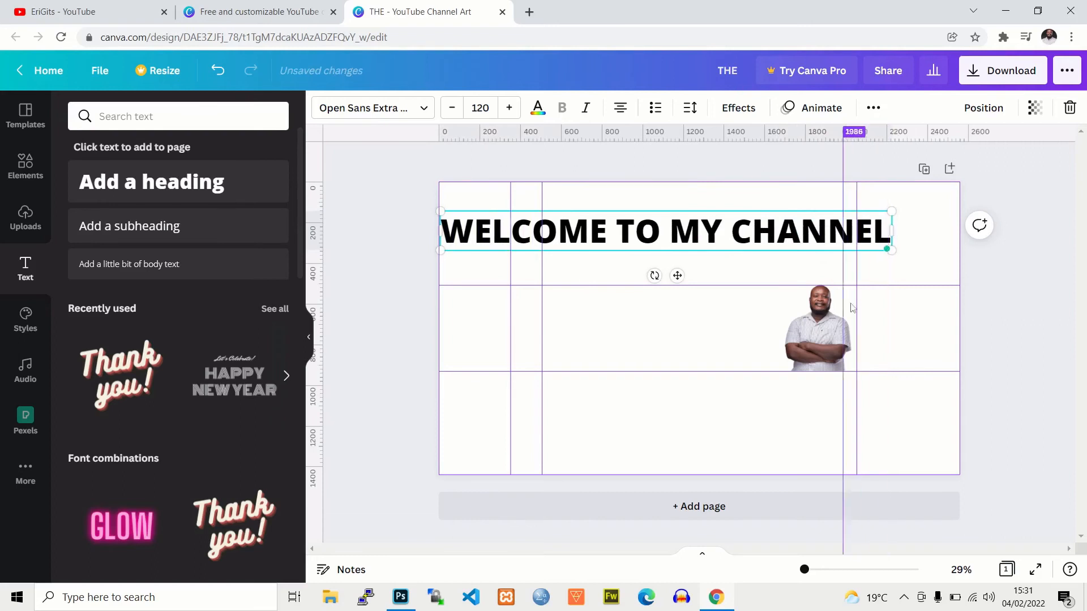
click(214, 78)
Reduce the font size of the "WELCOME TO MY CHANNEL" heading to 62
double_click(577, 231)
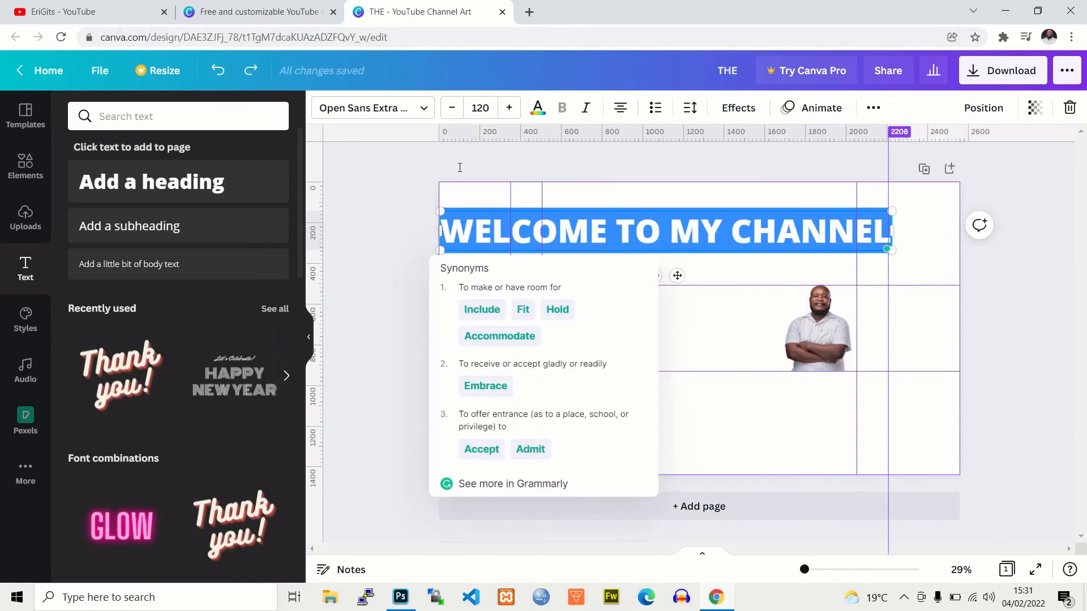
click(456, 110)
click(453, 111)
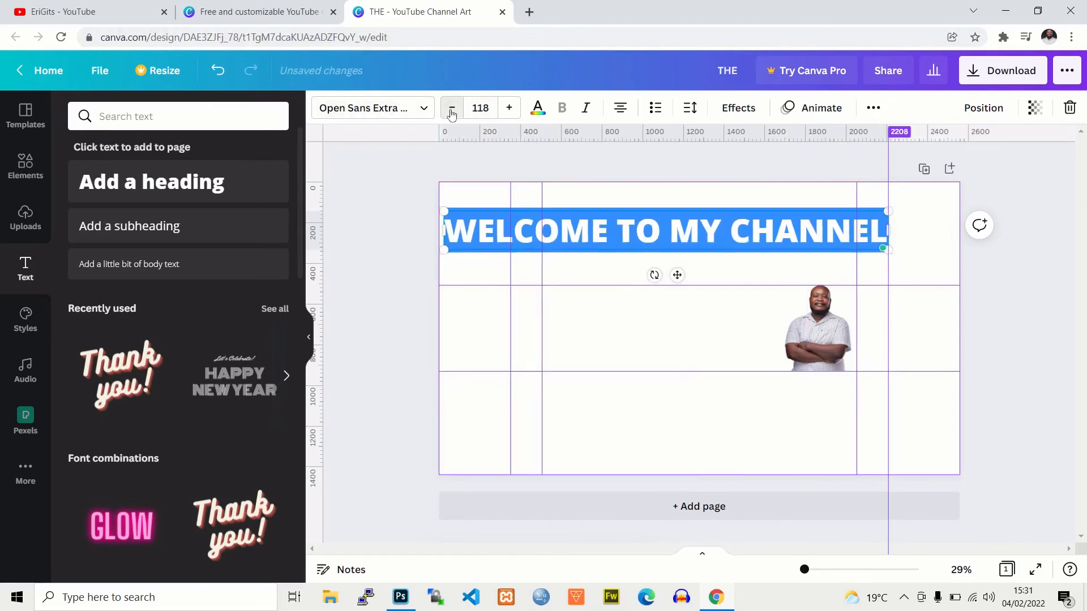
click(452, 112)
click(451, 114)
click(451, 114)
click(451, 114)
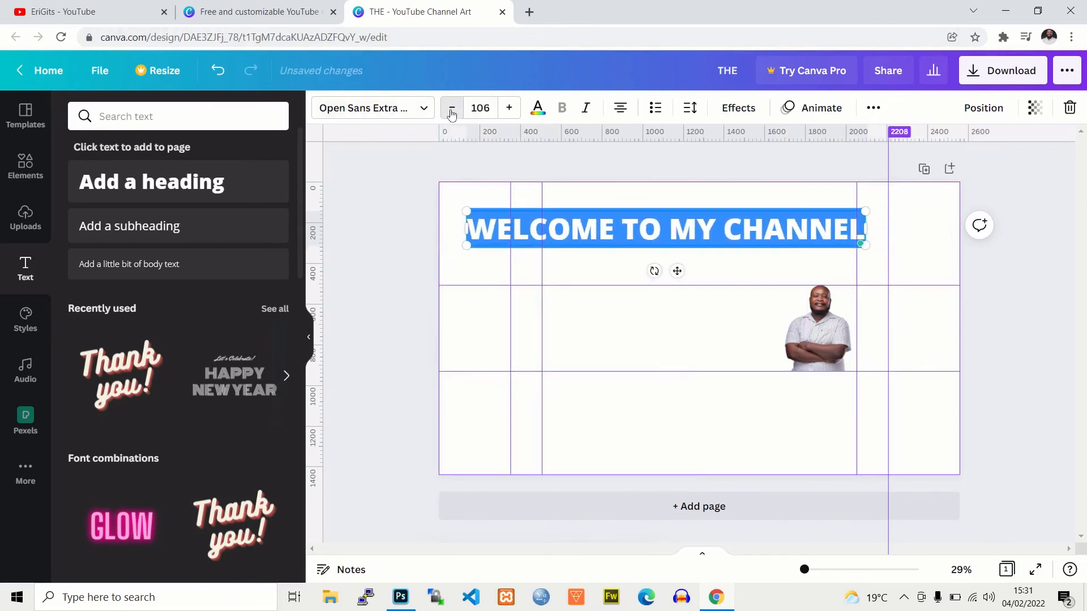
click(451, 115)
click(451, 115)
click(451, 115)
click(451, 114)
click(451, 114)
click(451, 114)
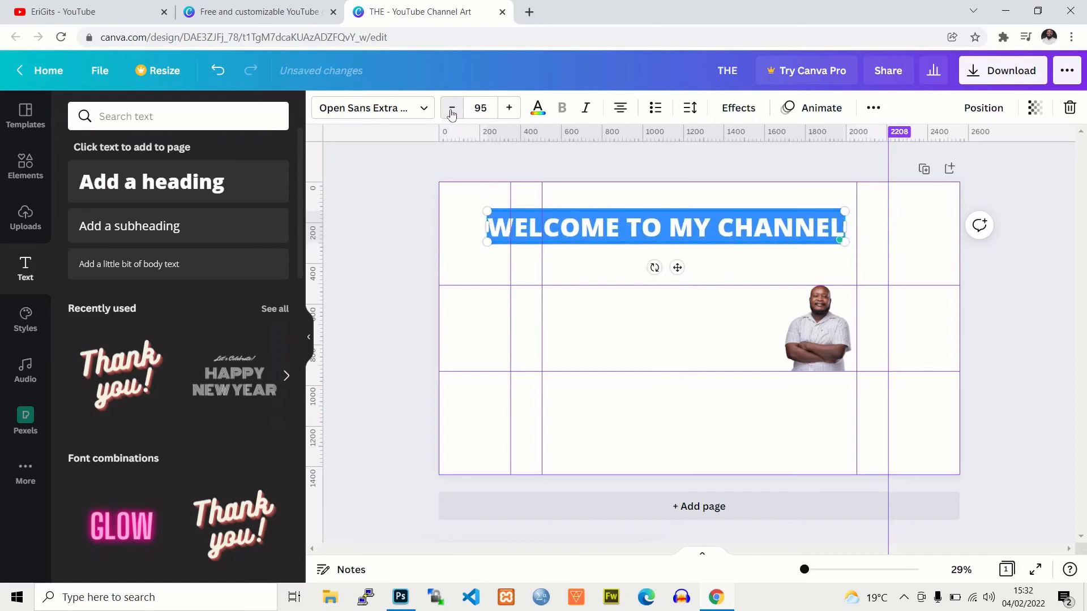
click(451, 115)
click(451, 114)
click(451, 114)
click(451, 115)
click(451, 115)
click(451, 114)
click(451, 115)
click(451, 114)
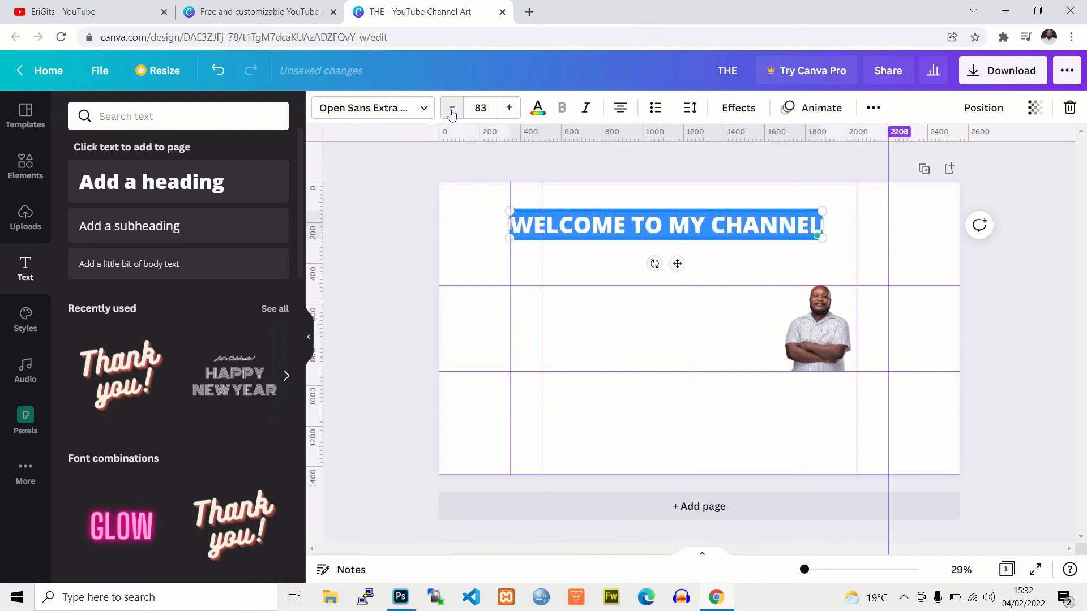
click(451, 114)
click(451, 114)
click(451, 115)
click(451, 114)
click(451, 114)
click(451, 115)
click(451, 114)
click(451, 114)
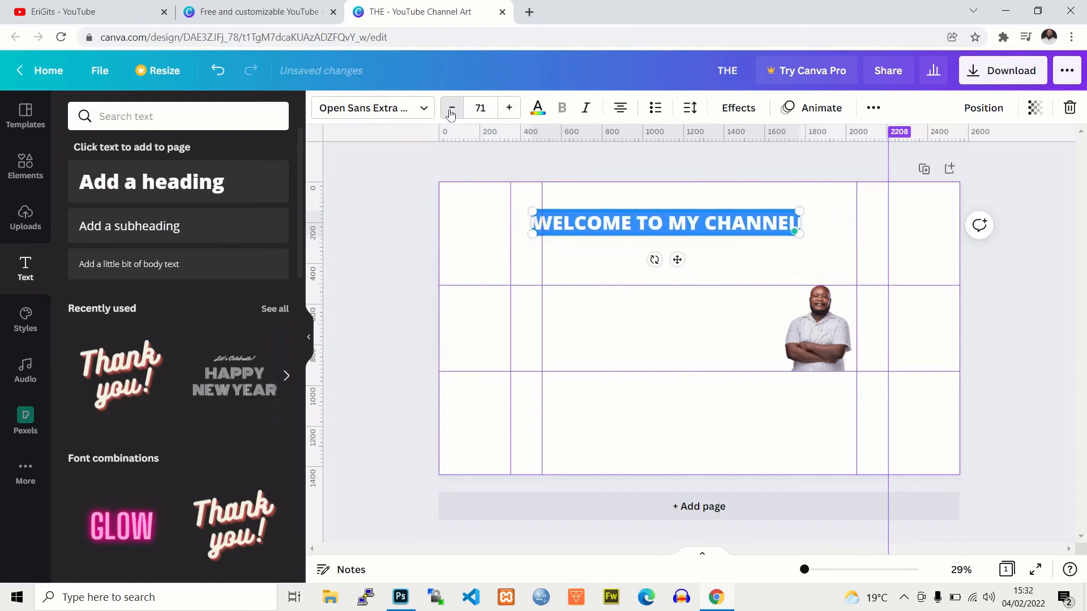
click(451, 114)
click(451, 114)
click(449, 114)
click(449, 114)
click(449, 114)
click(450, 114)
click(449, 114)
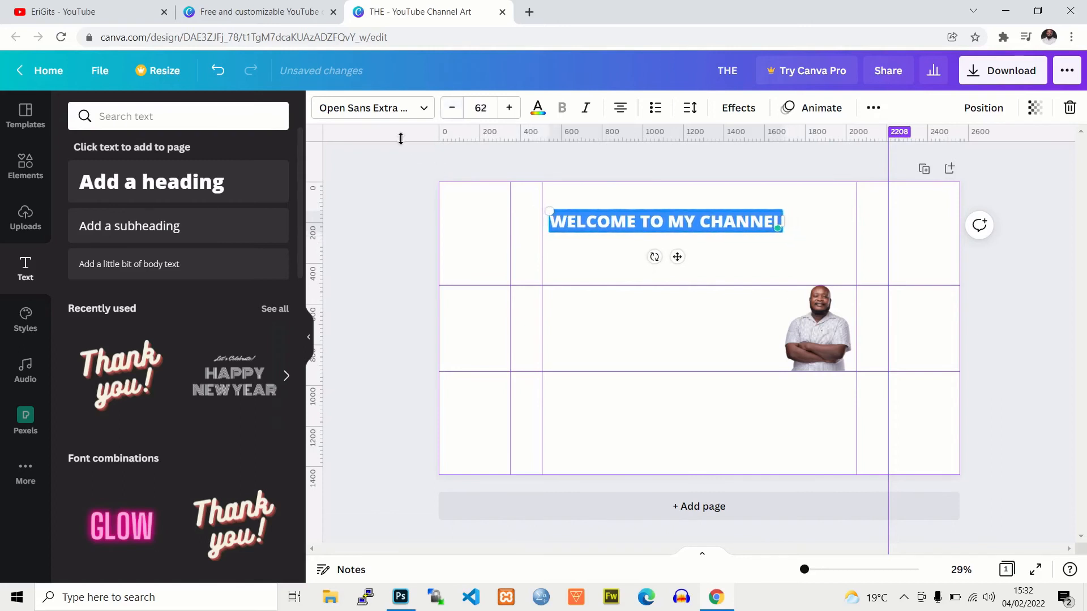
Change the heading's font to Bodoni FLF and move it into the upper part of the central band, beside the portrait
click(426, 111)
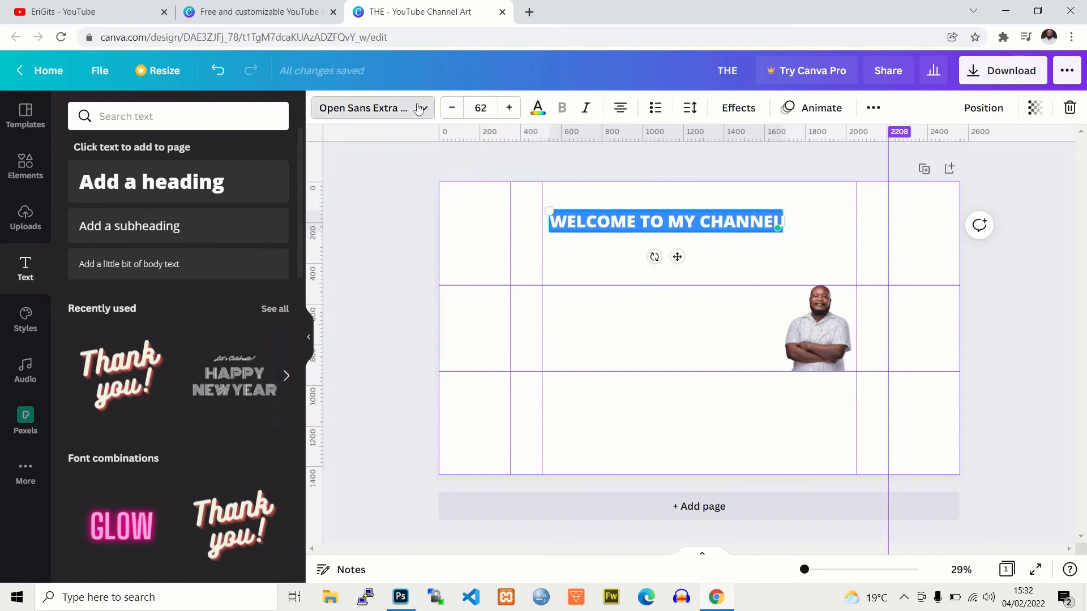
click(126, 296)
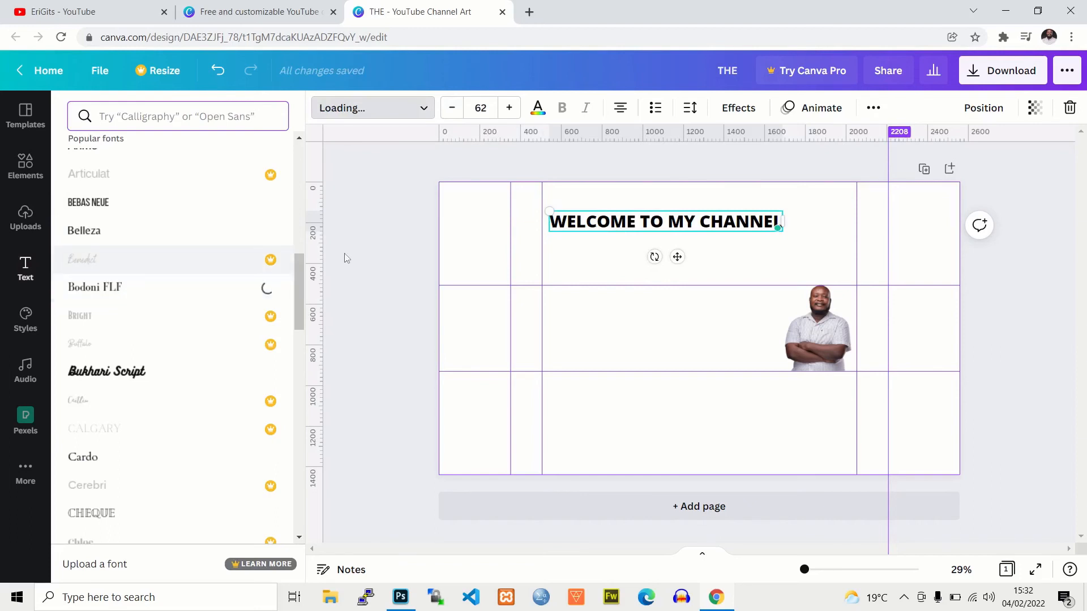
click(898, 257)
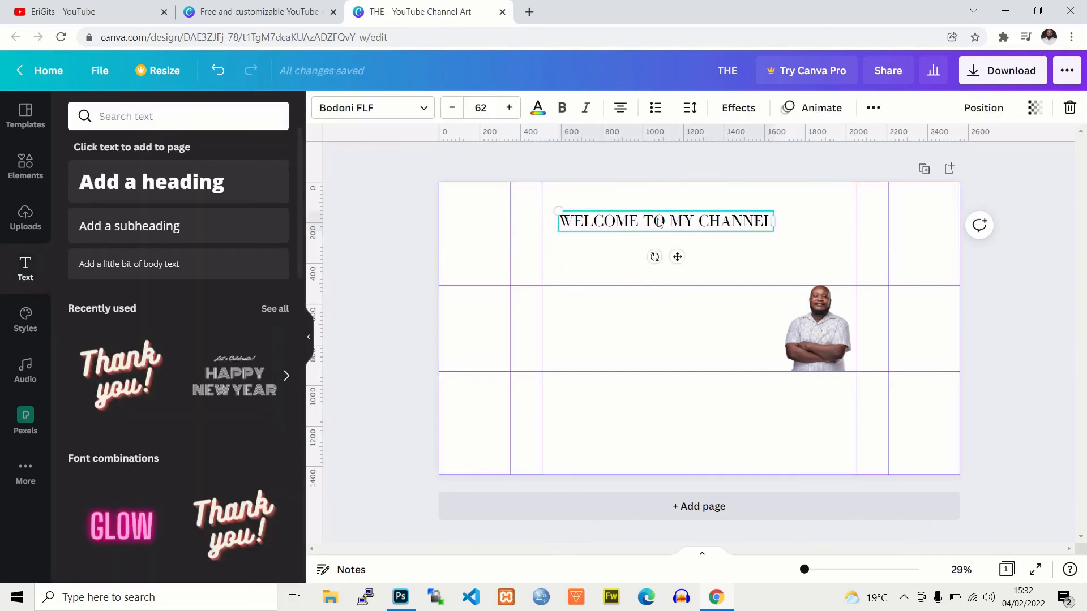
drag(677, 220, 664, 307)
Add a square shape and reshape it into a thin bar beneath the heading, about as wide as the heading text
click(26, 167)
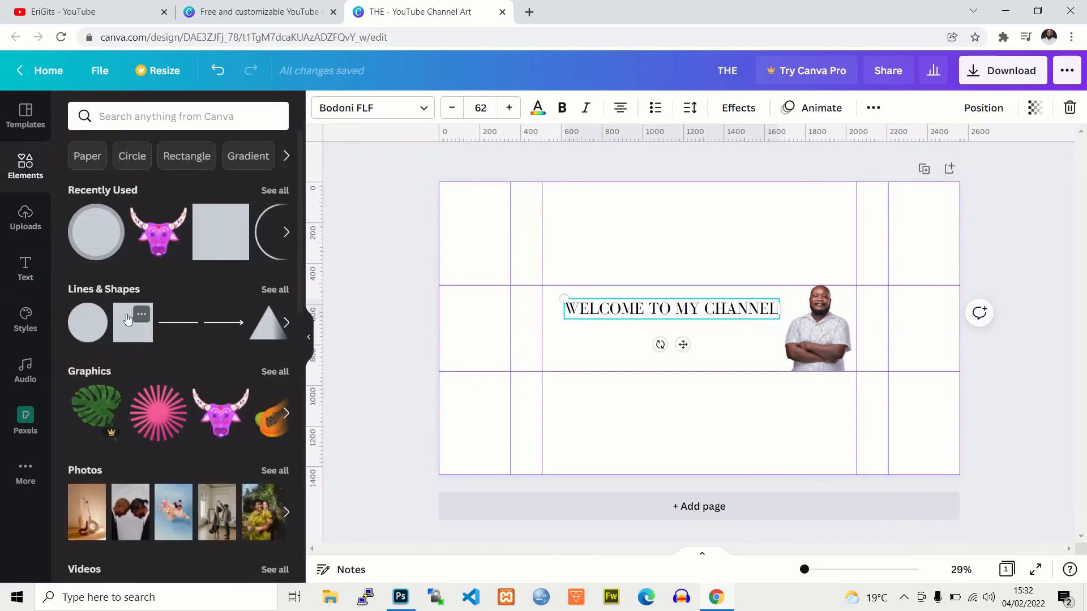
click(132, 323)
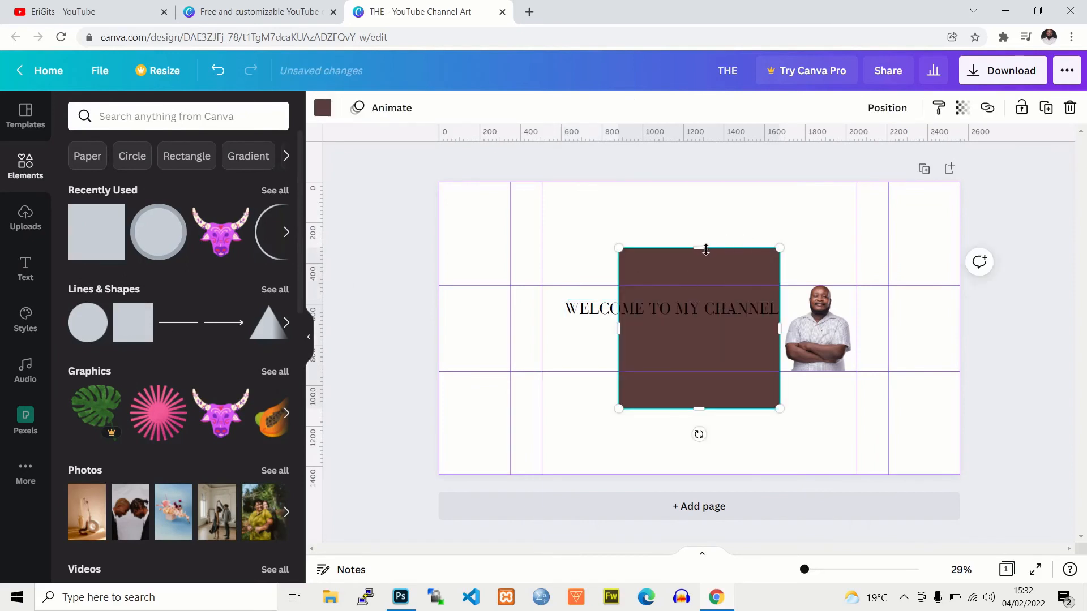
drag(699, 247, 699, 336)
drag(693, 415, 676, 346)
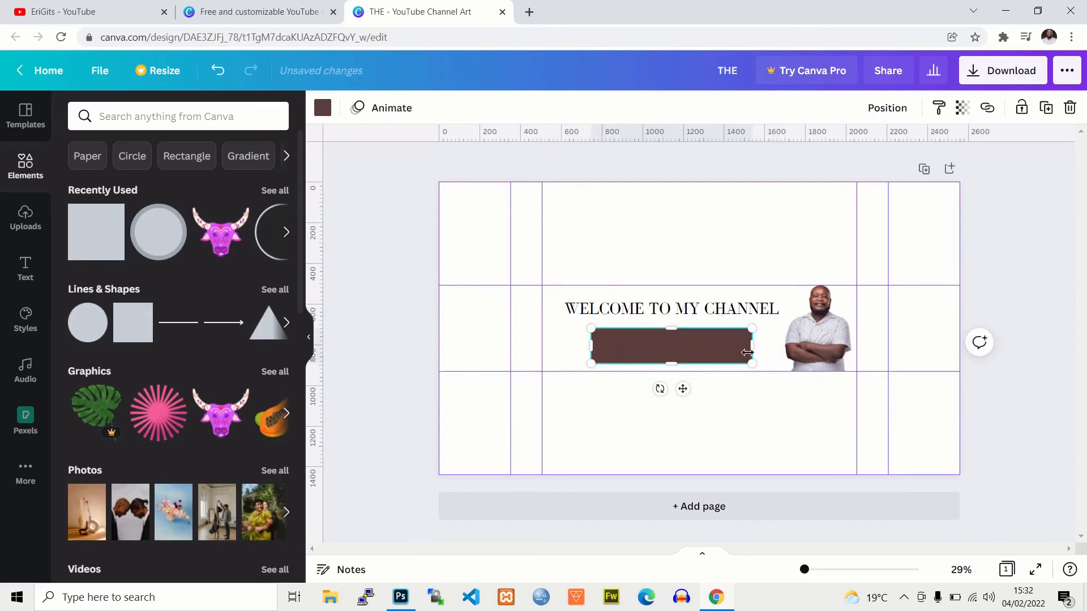
drag(752, 345, 772, 346)
drag(590, 339, 561, 344)
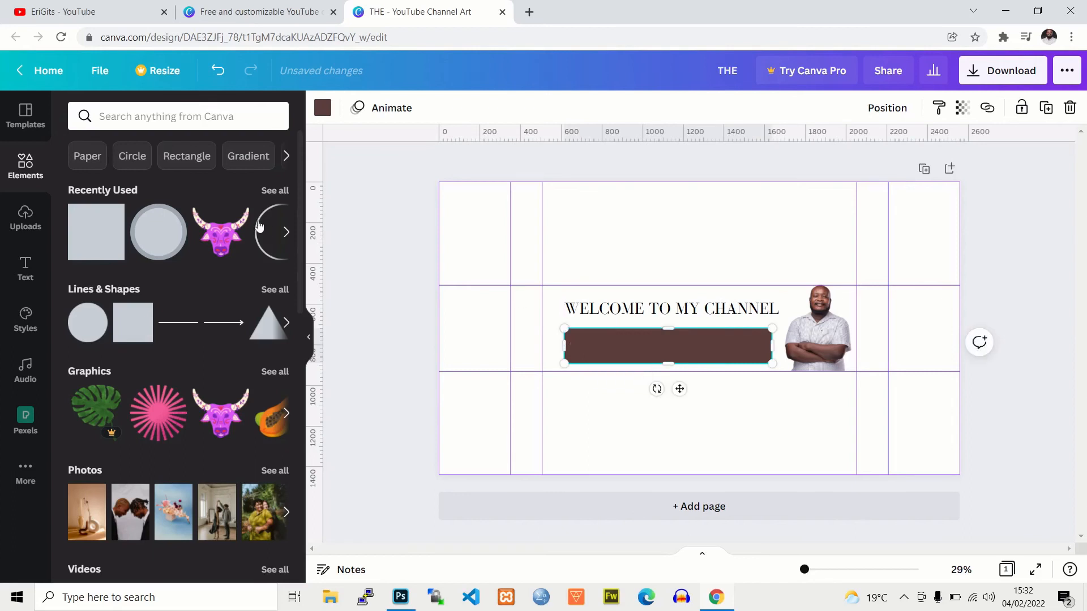
Add a body text box and move it to the banner's upper band, shifting the brown bar up over the central band's upper guide
click(25, 268)
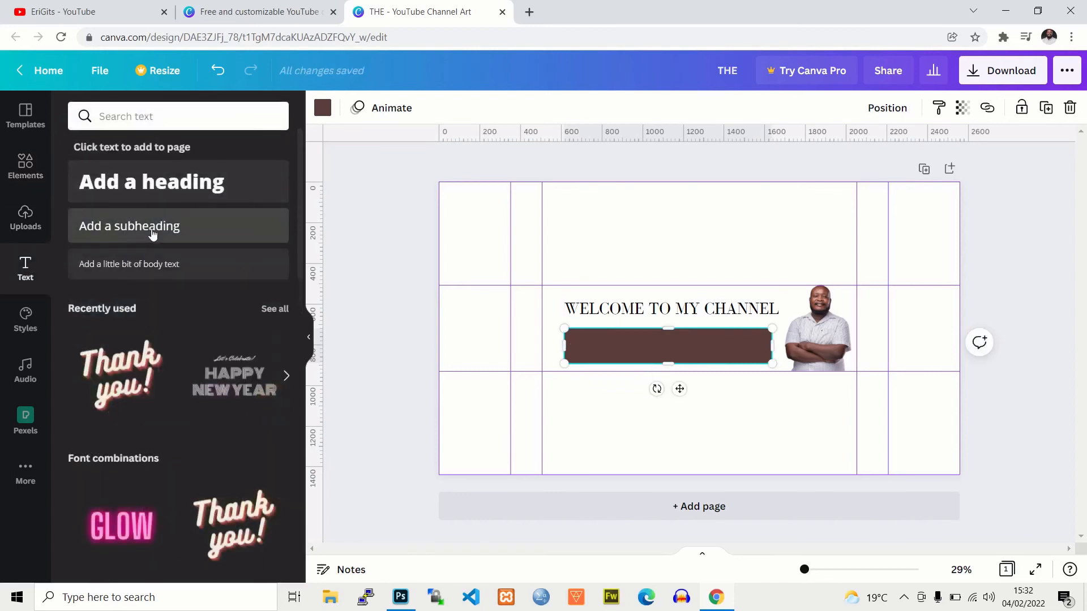
click(116, 262)
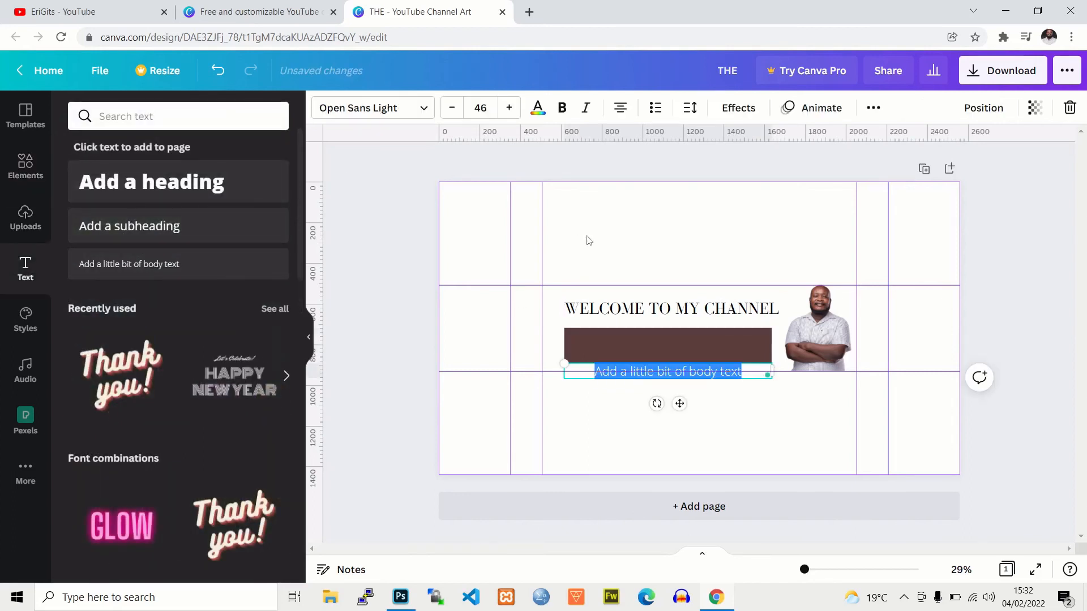
click(580, 224)
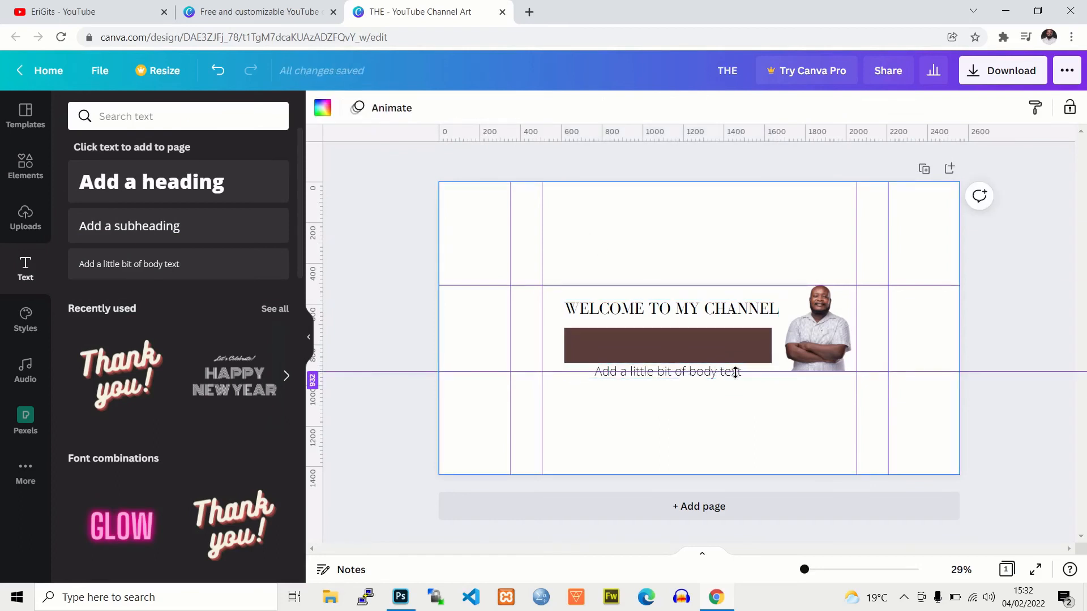
drag(695, 351, 695, 290)
drag(665, 365, 669, 226)
Replace the body text placeholder with "HOW TO VIDEOS EVERY FRIDAY"
double_click(692, 232)
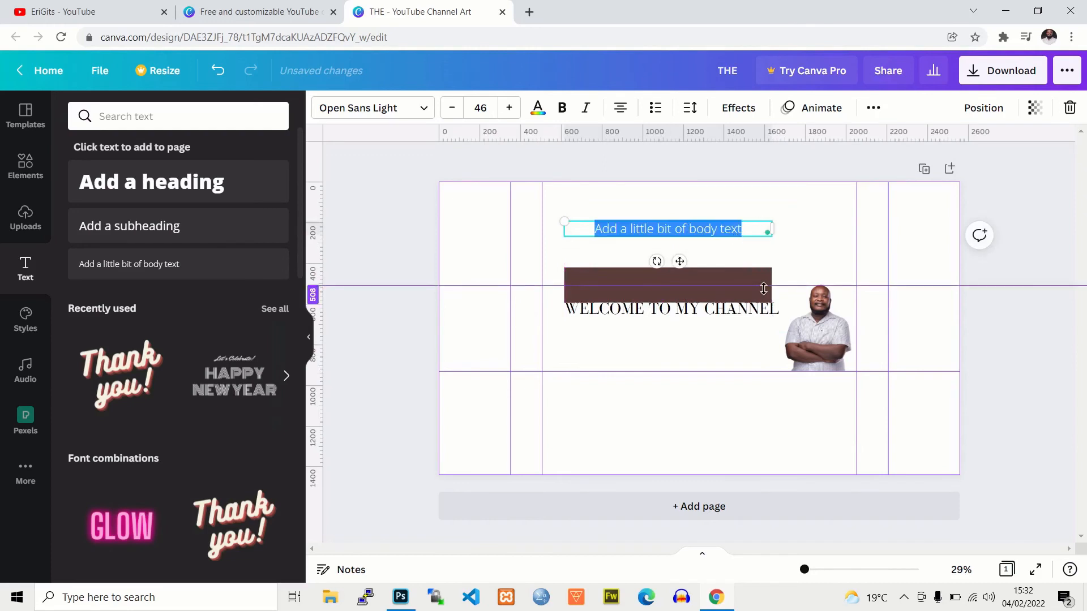
text(HOW T)
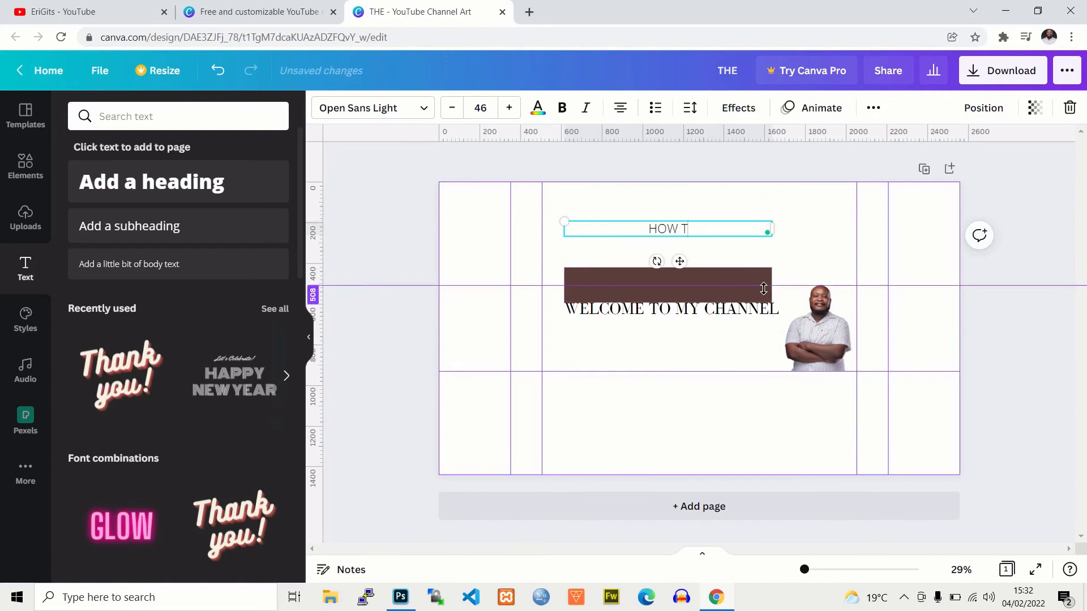
text(O VIDEOS EVERY)
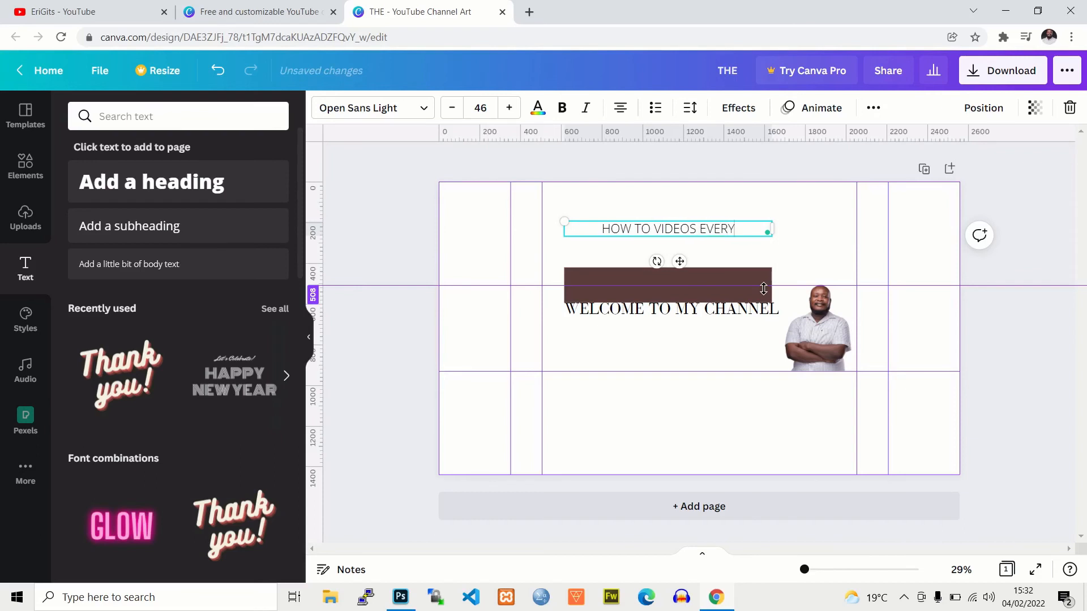
text( FRIDAY)
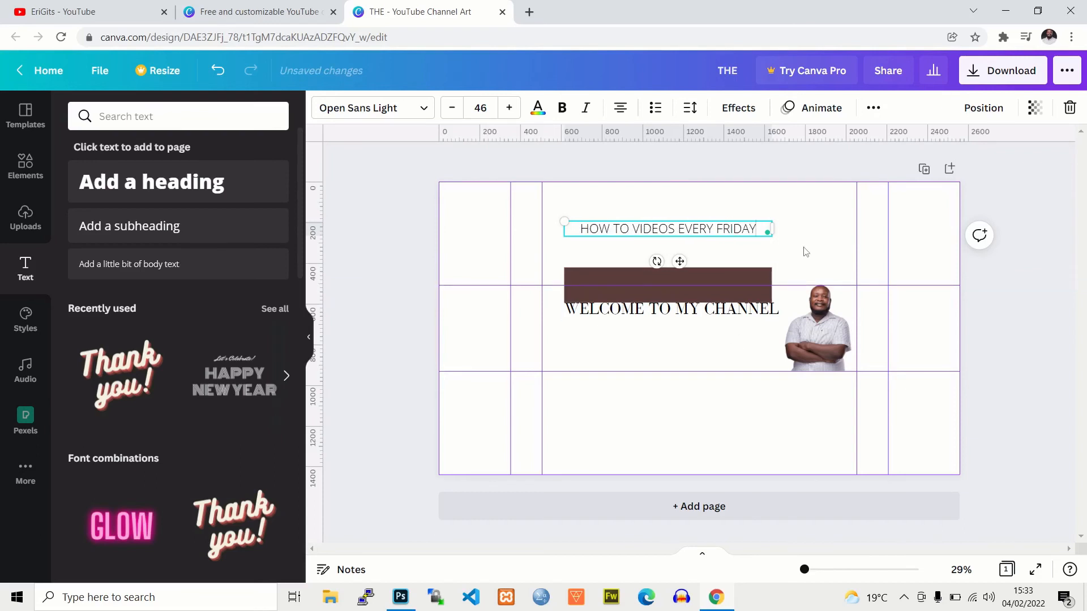
Move the brown bar back beneath the heading and place the "HOW TO VIDEOS EVERY FRIDAY" text centred on it
click(763, 286)
drag(764, 282, 757, 343)
click(790, 243)
click(739, 232)
drag(739, 232, 739, 349)
click(949, 334)
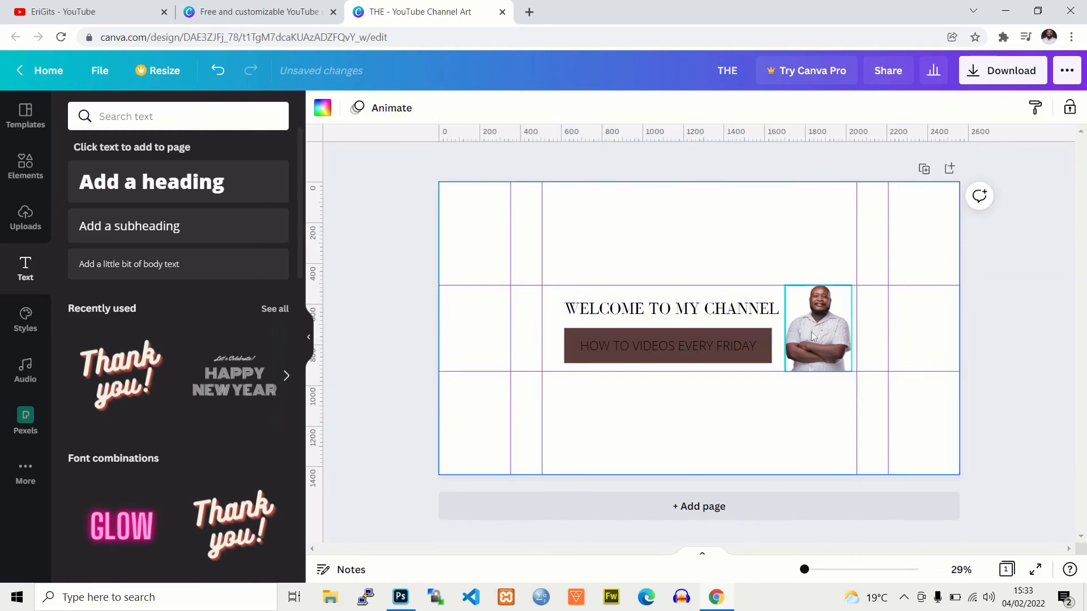
Set the text colour of "HOW TO VIDEOS EVERY FRIDAY" to white
click(669, 347)
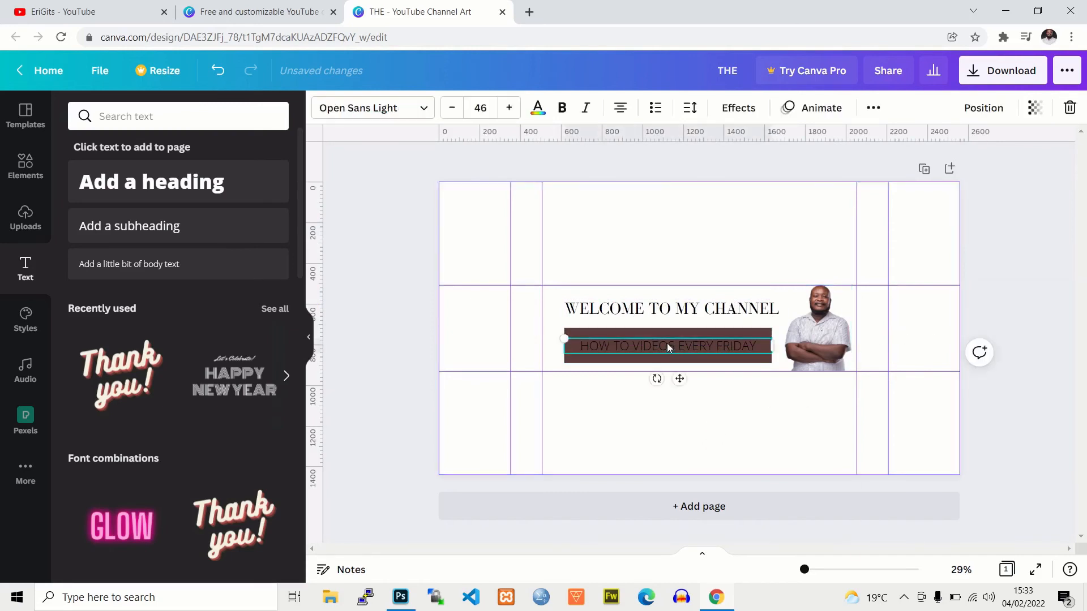
click(538, 107)
click(196, 186)
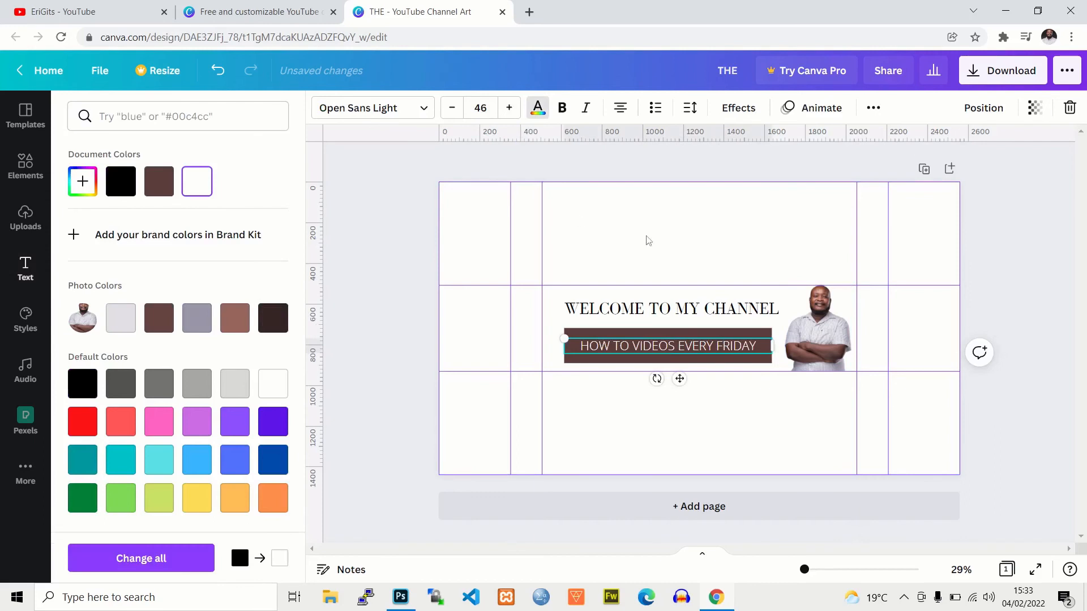
click(668, 240)
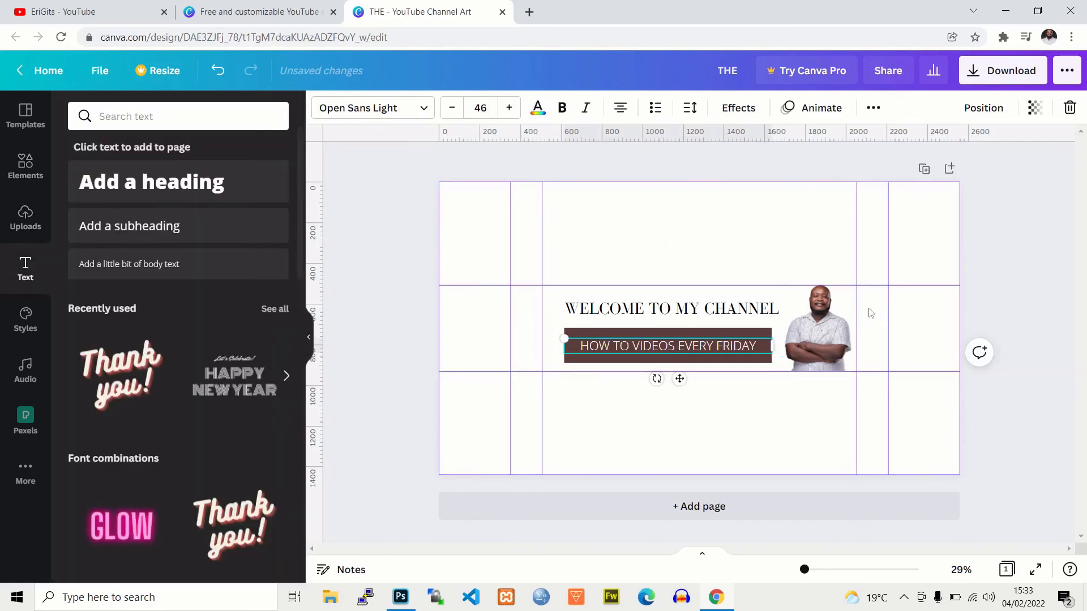
Add the uploaded SUBSCRIBE image with the pointing hand to the banner and shrink it to about half its size
click(25, 218)
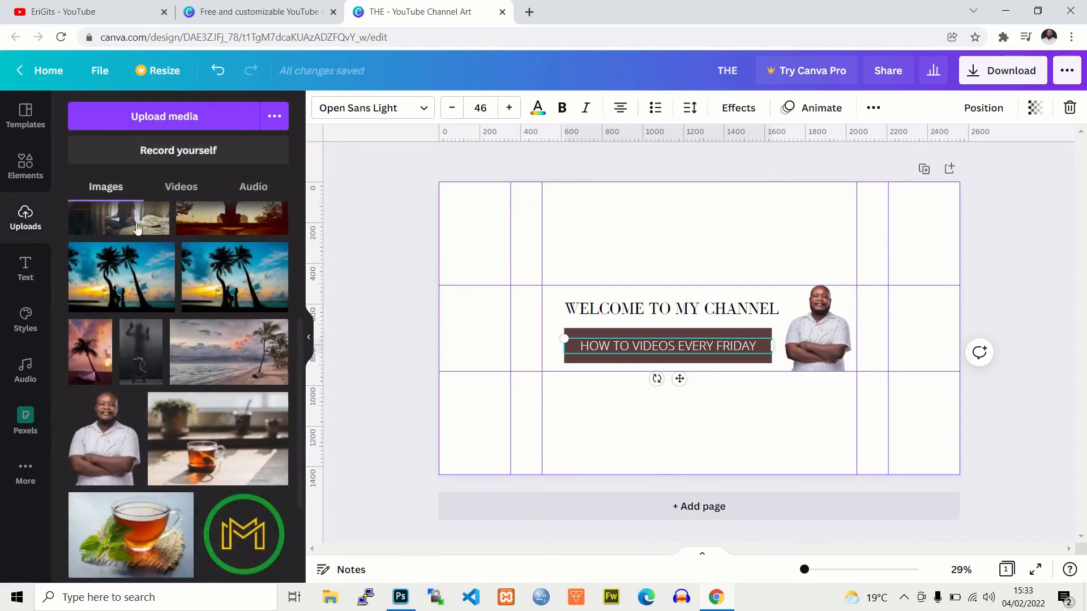
drag(302, 337, 306, 221)
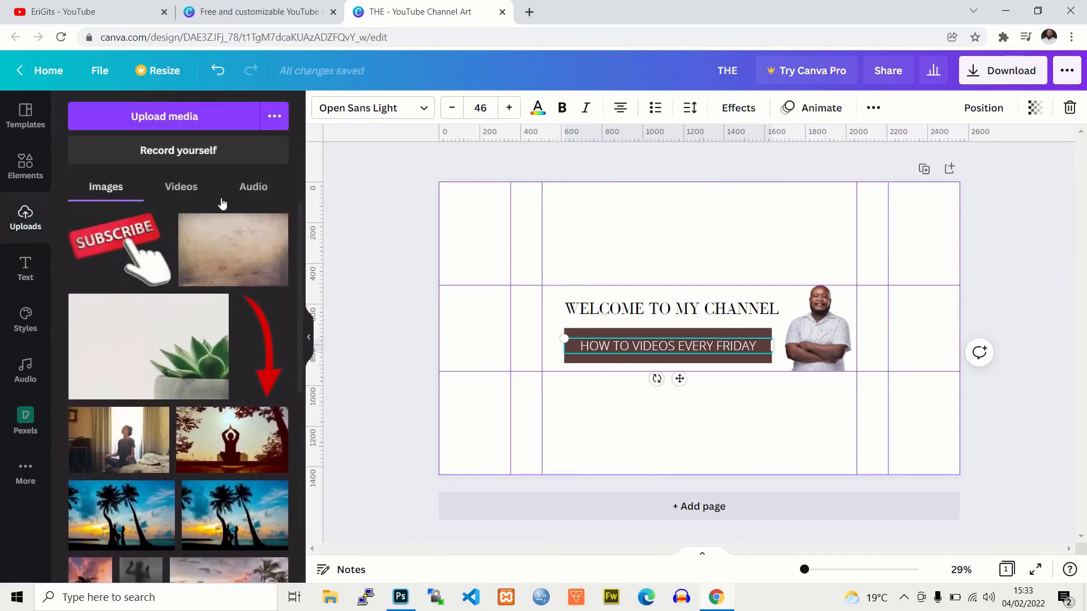
click(116, 238)
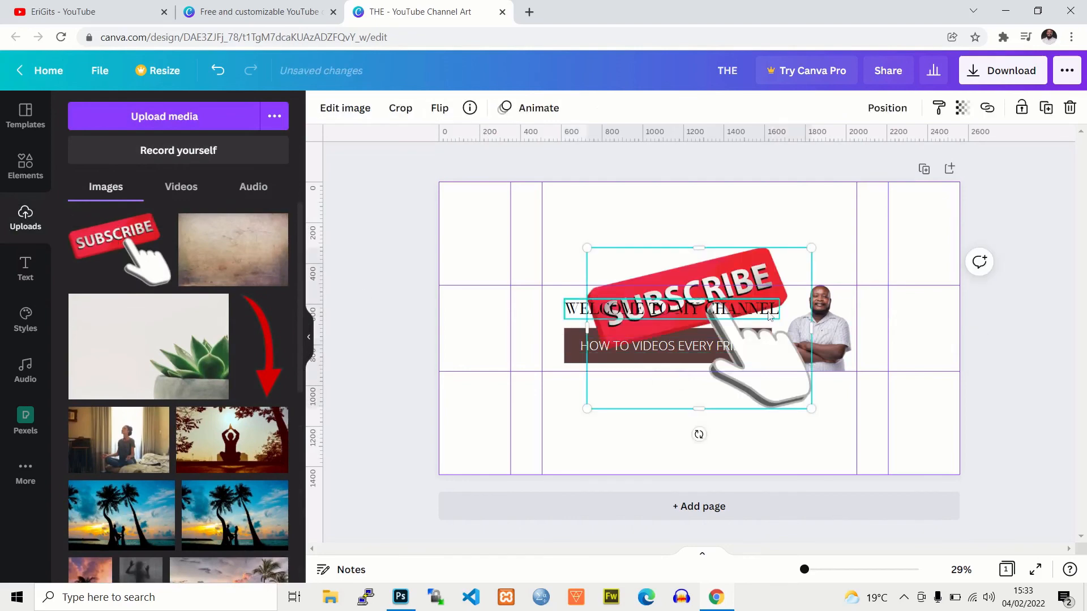
drag(811, 248, 784, 261)
drag(784, 411, 690, 338)
drag(642, 270, 766, 263)
click(766, 263)
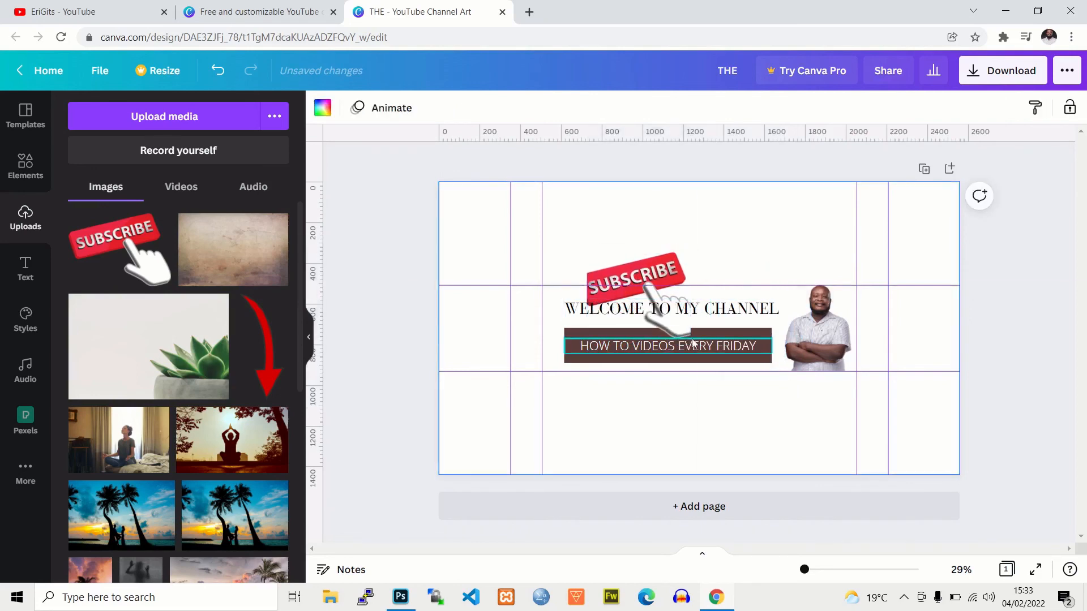
Shrink the SUBSCRIBE image further and place it in the central band's far-right desktop area, beyond the outermost vertical guide
click(651, 272)
drag(651, 272, 659, 233)
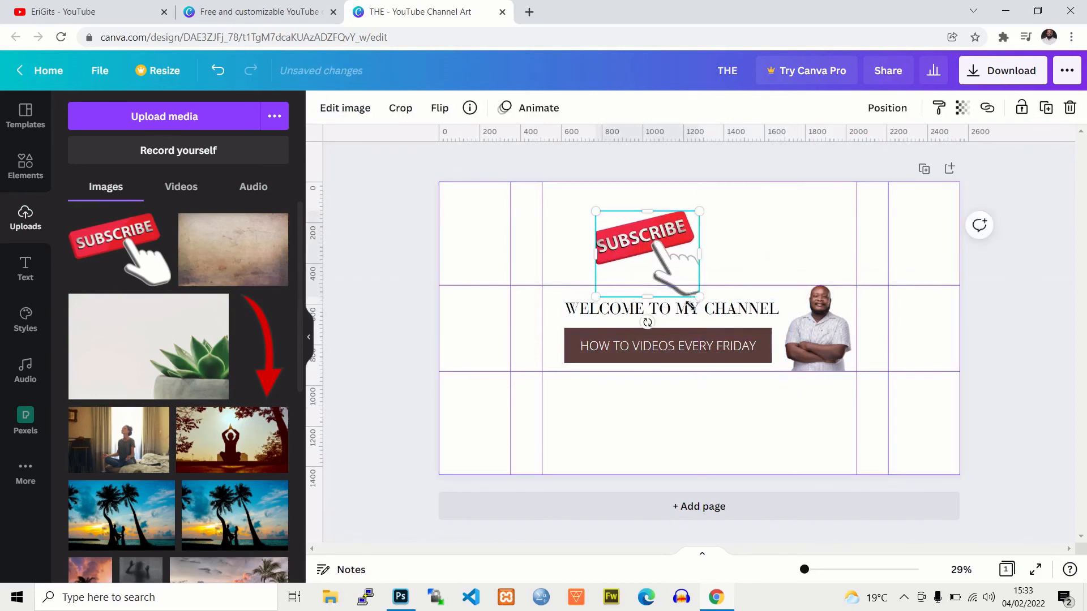
mouse_move(698, 299)
mouse_down()
mouse_move(663, 254)
mouse_move(683, 240)
mouse_move(921, 345)
mouse_move(932, 338)
mouse_move(923, 332)
mouse_up()
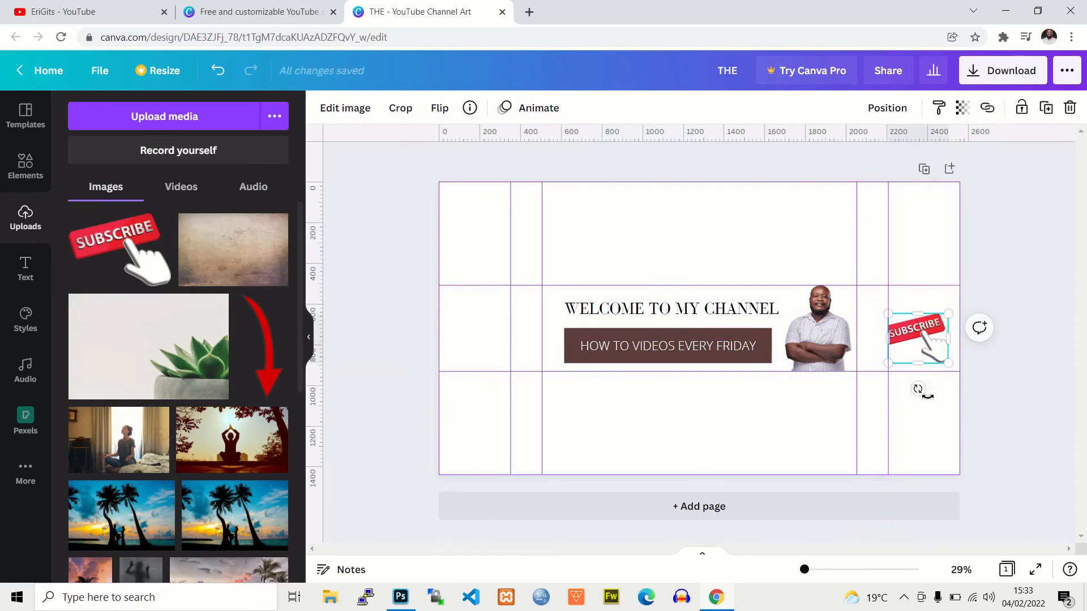
Rotate the SUBSCRIBE image slightly counterclockwise and nudge it to sit between the outermost vertical guide and the banner's right edge
drag(924, 388, 932, 388)
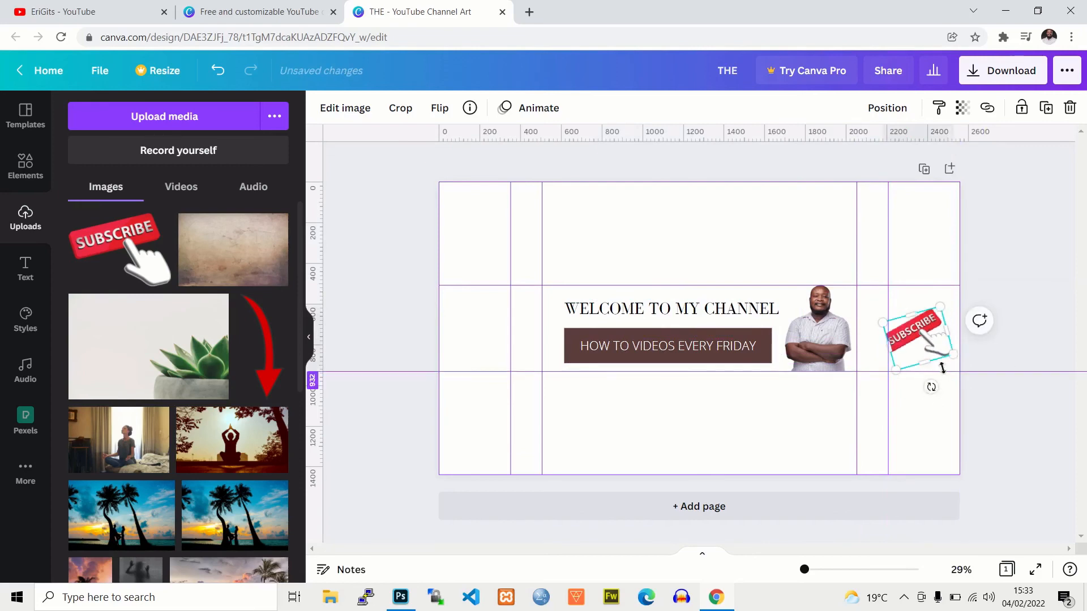
drag(917, 336, 923, 334)
click(989, 398)
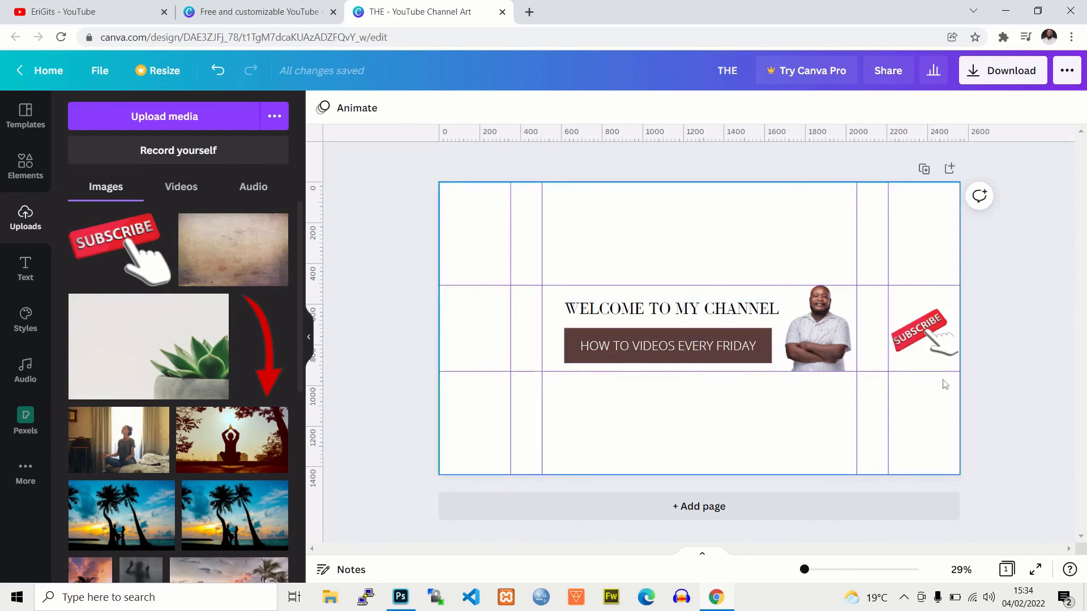
click(932, 332)
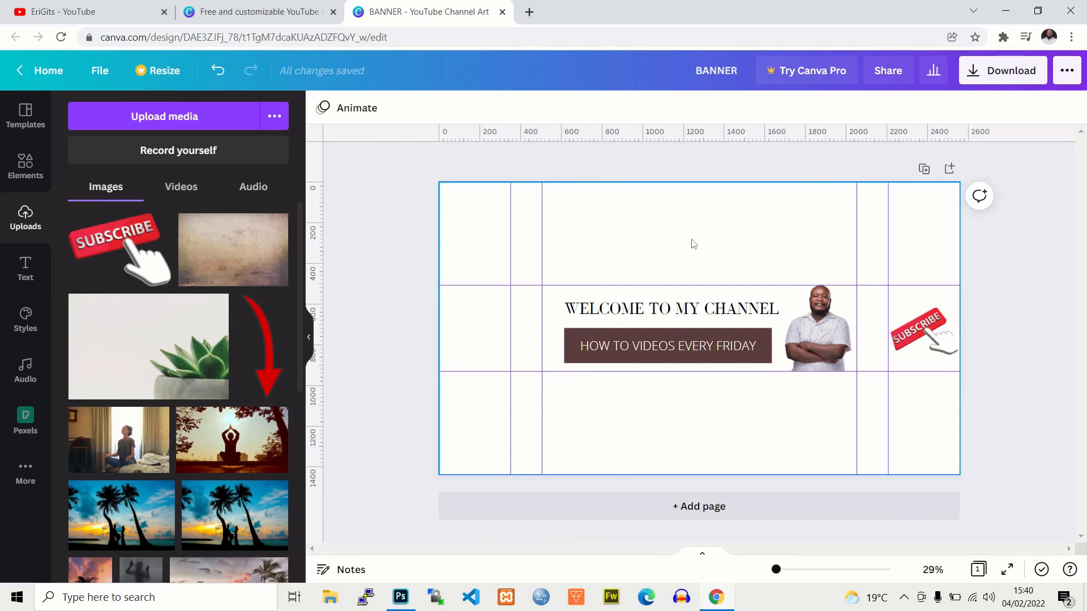
Switch to Photoshop to review the banner's device-area layout, and return to the Canva design
click(401, 597)
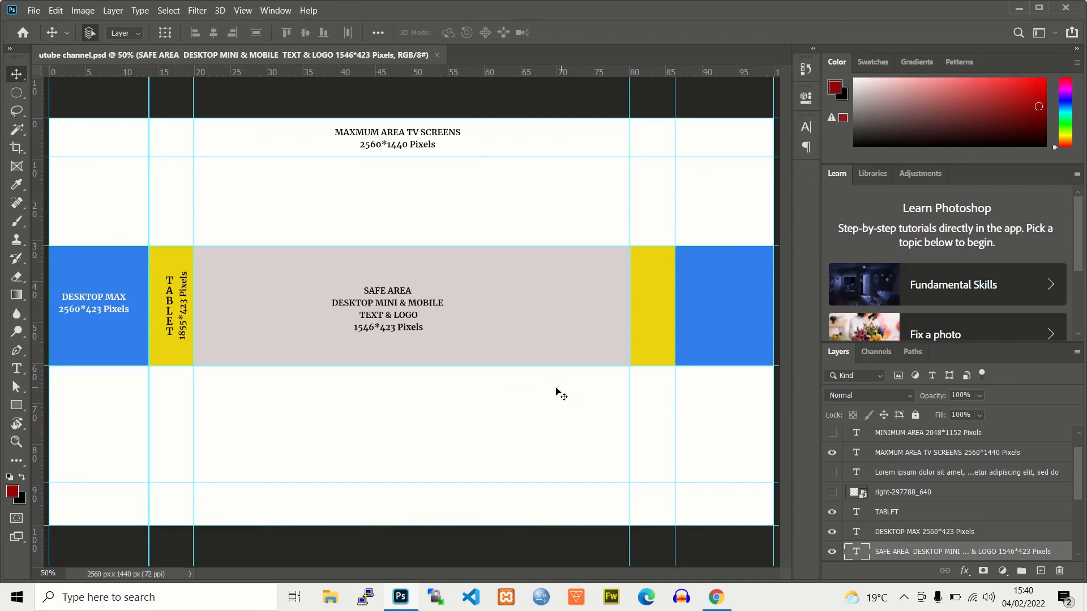
click(715, 598)
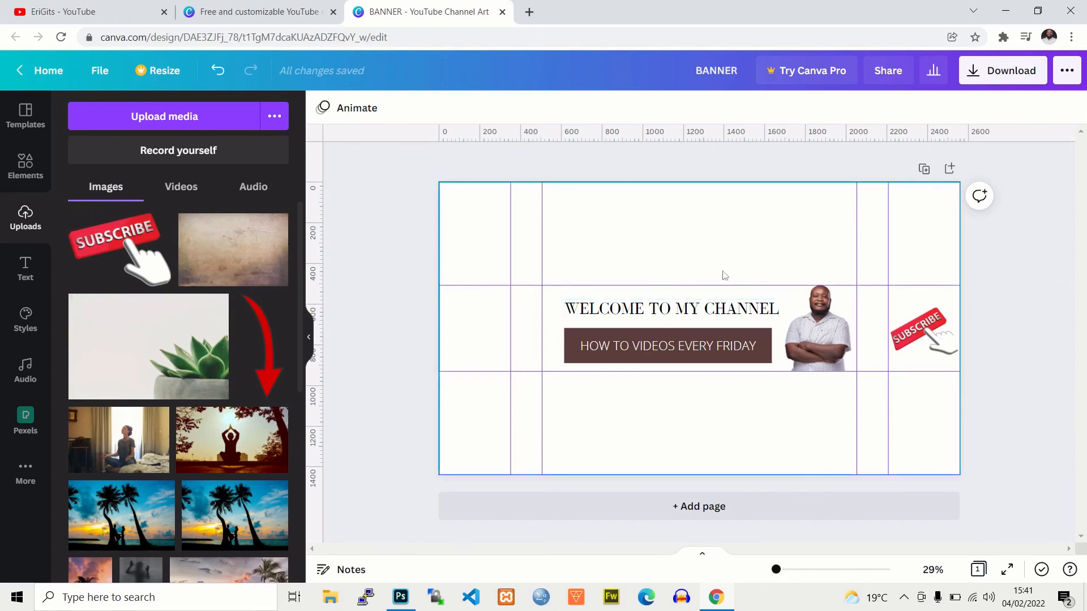
Add the pink sunburst graphic, shrink it, and place it in the left tablet area of the central band beside the heading
click(23, 179)
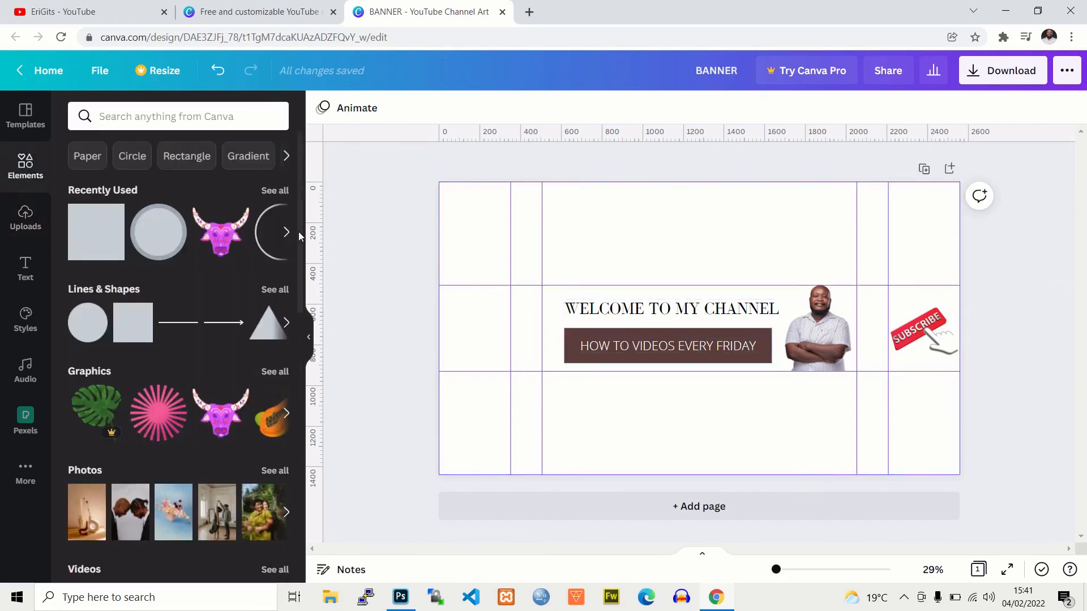
scroll(193, 325, down, 3)
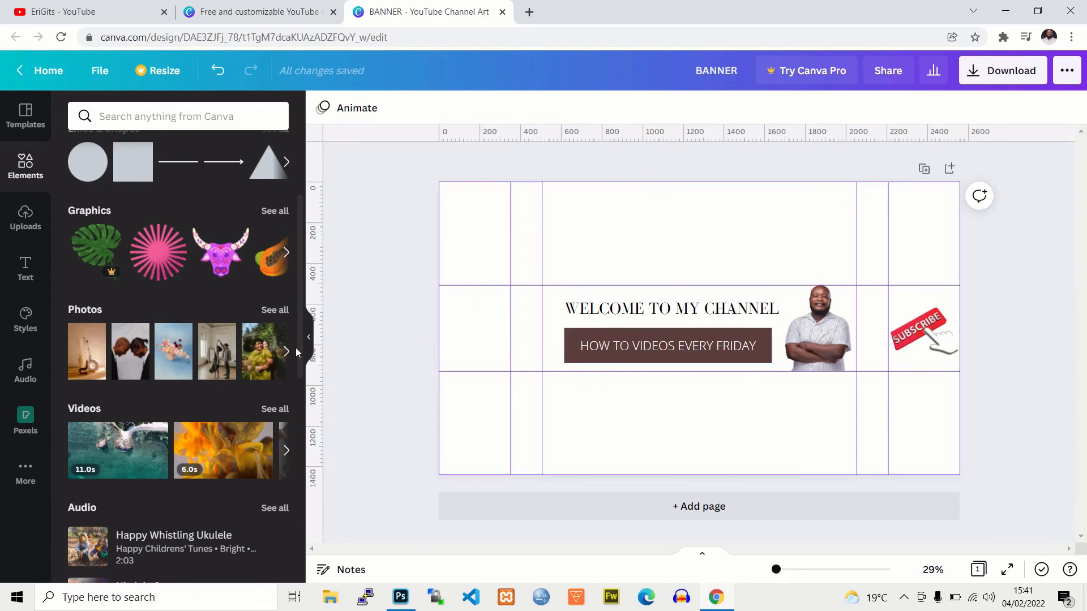
scroll(227, 351, up, 3)
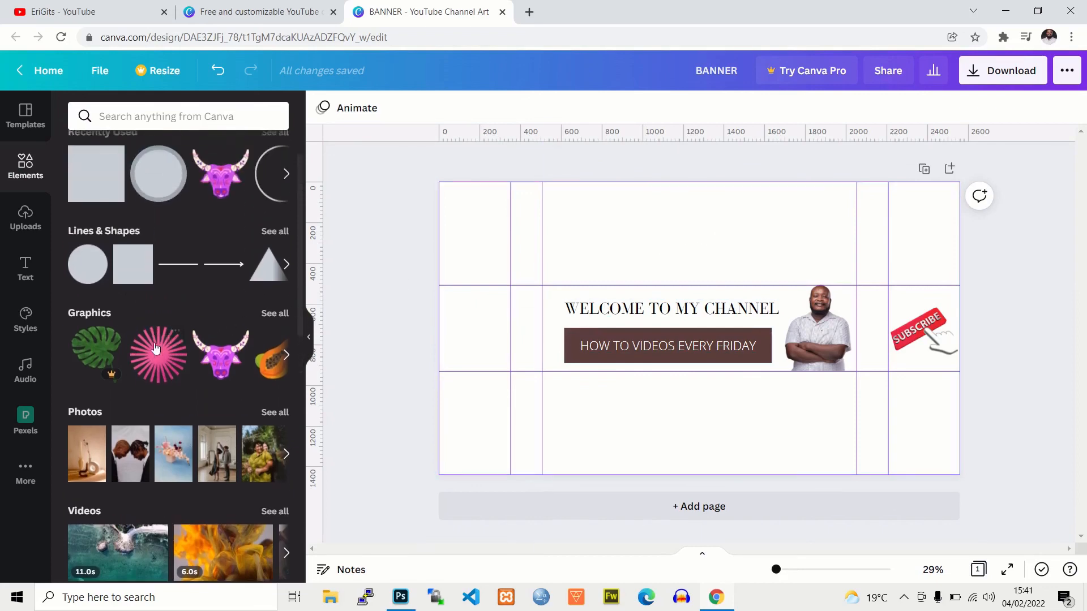
click(168, 332)
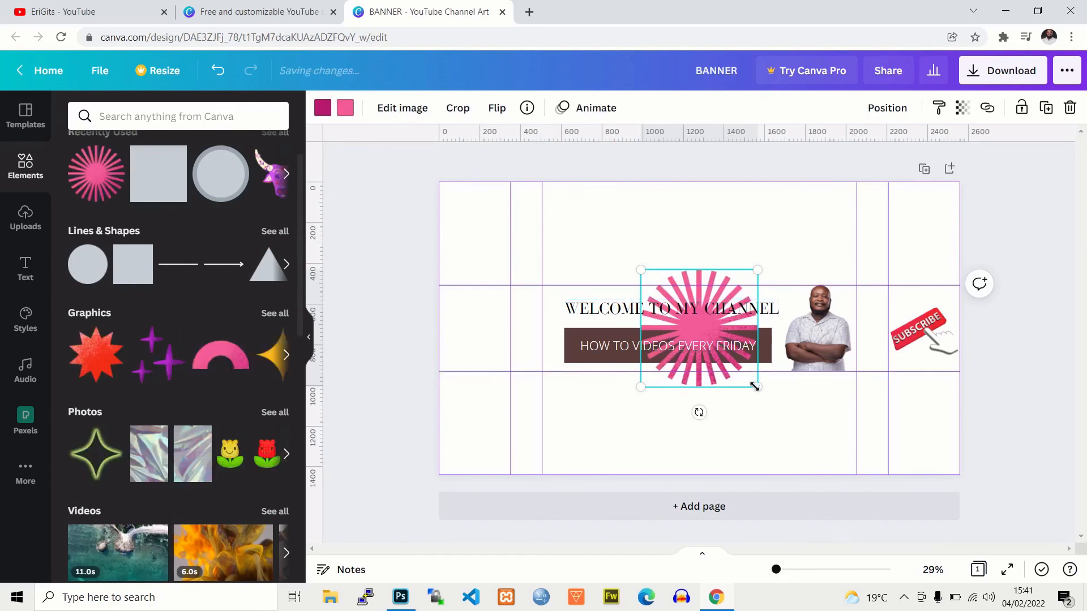
drag(758, 386, 528, 319)
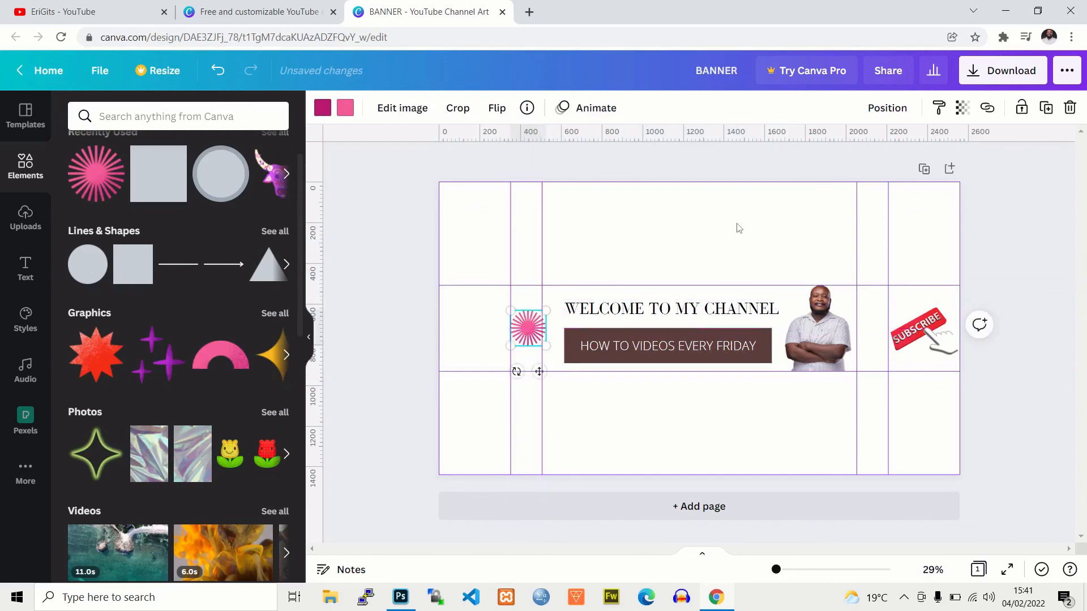
click(656, 249)
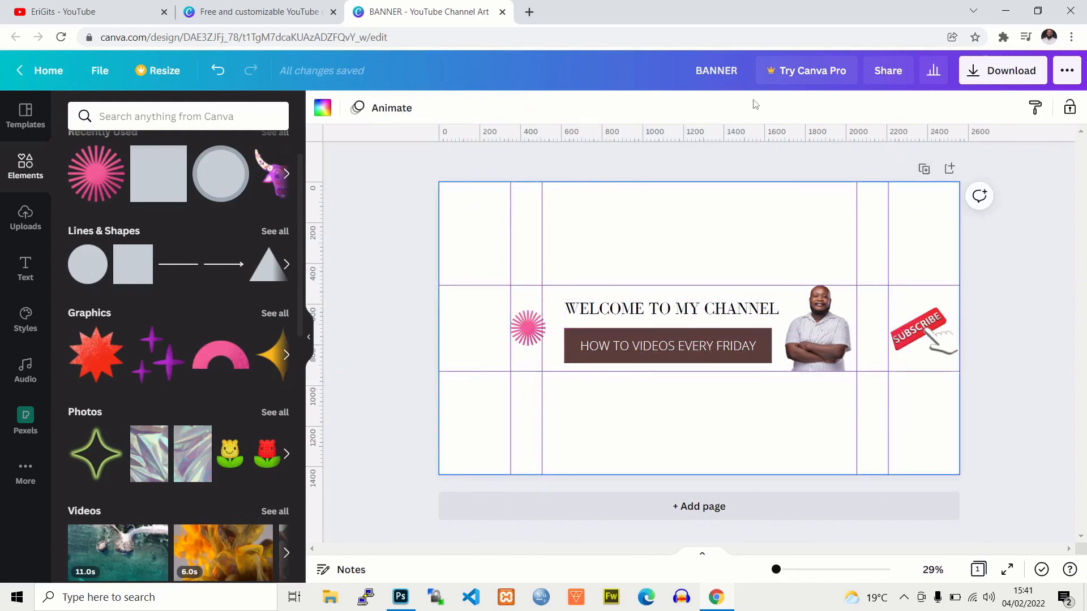
Download the BANNER design as a PNG and dismiss the download notices
click(716, 71)
click(1002, 75)
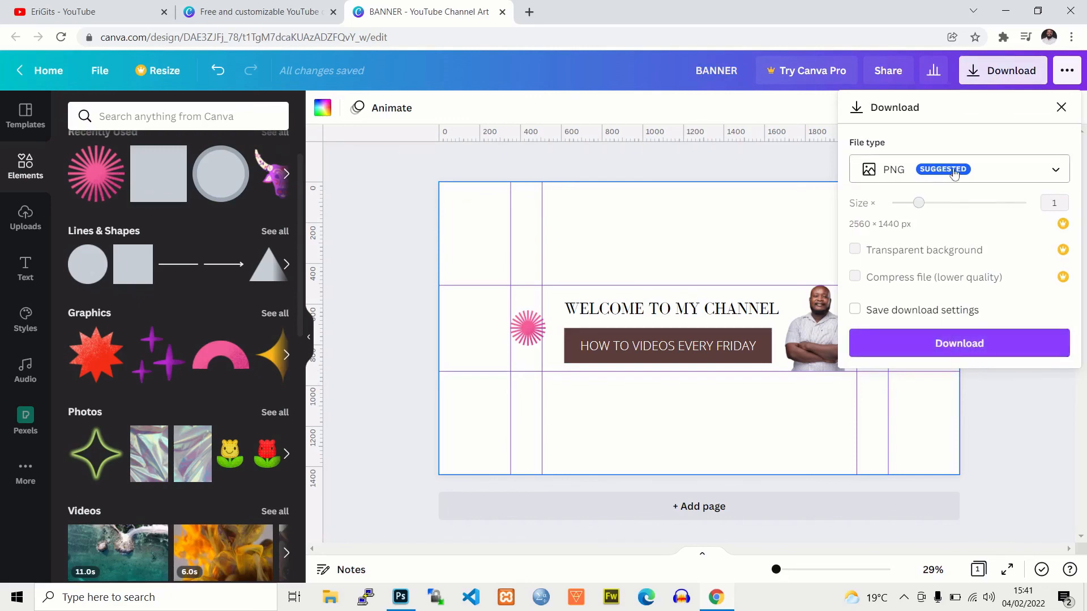
click(934, 346)
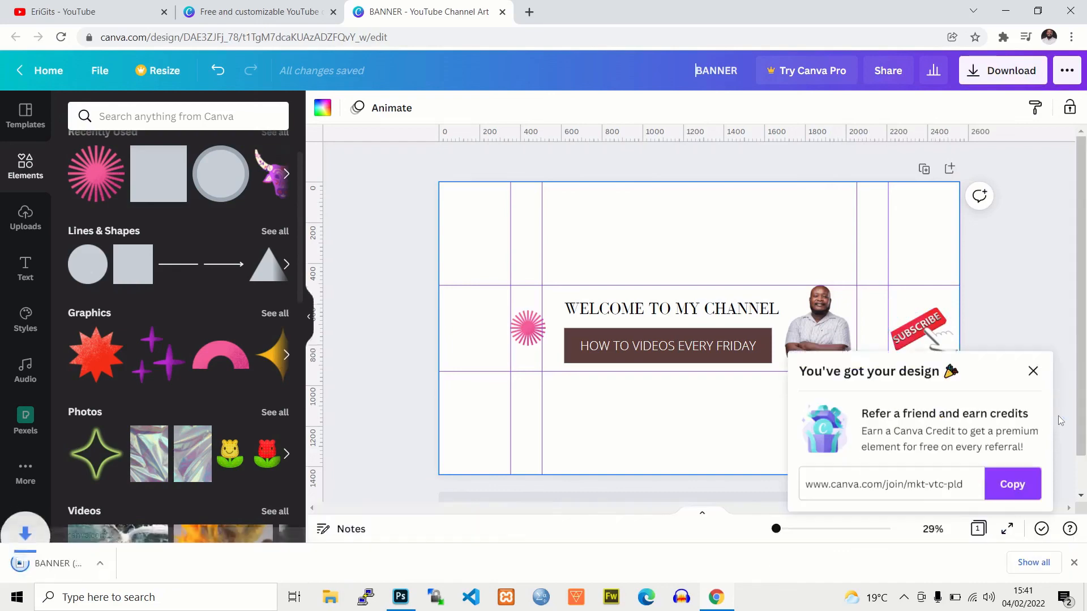
click(1033, 371)
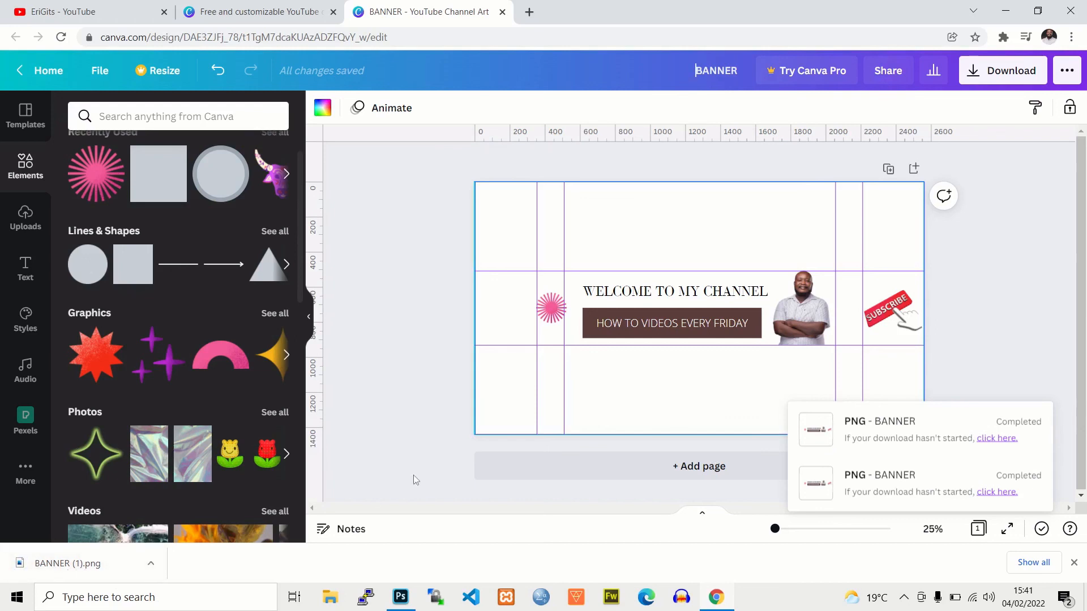
click(1027, 385)
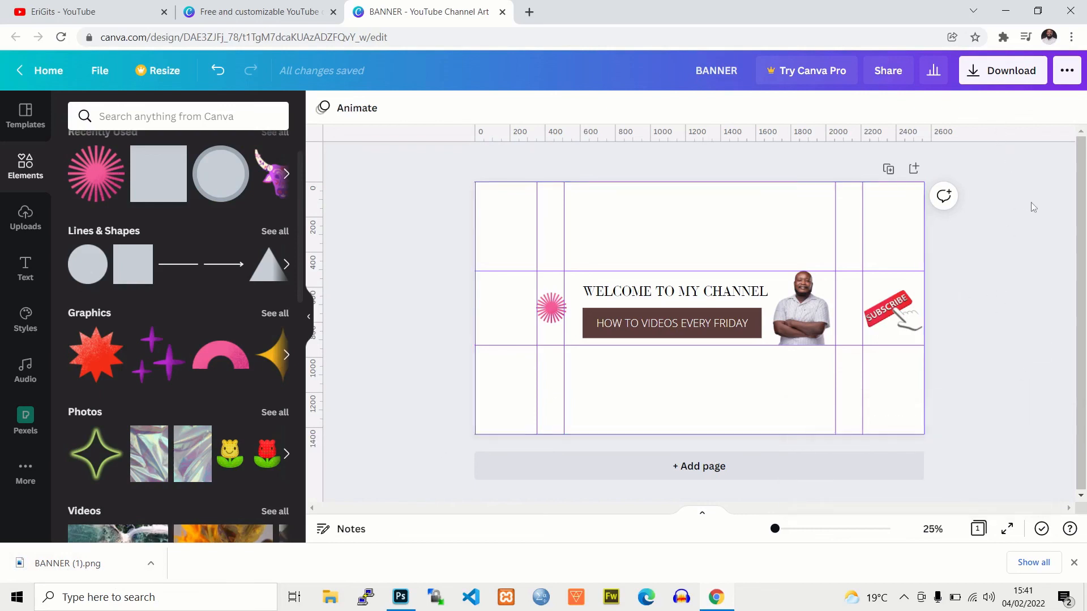